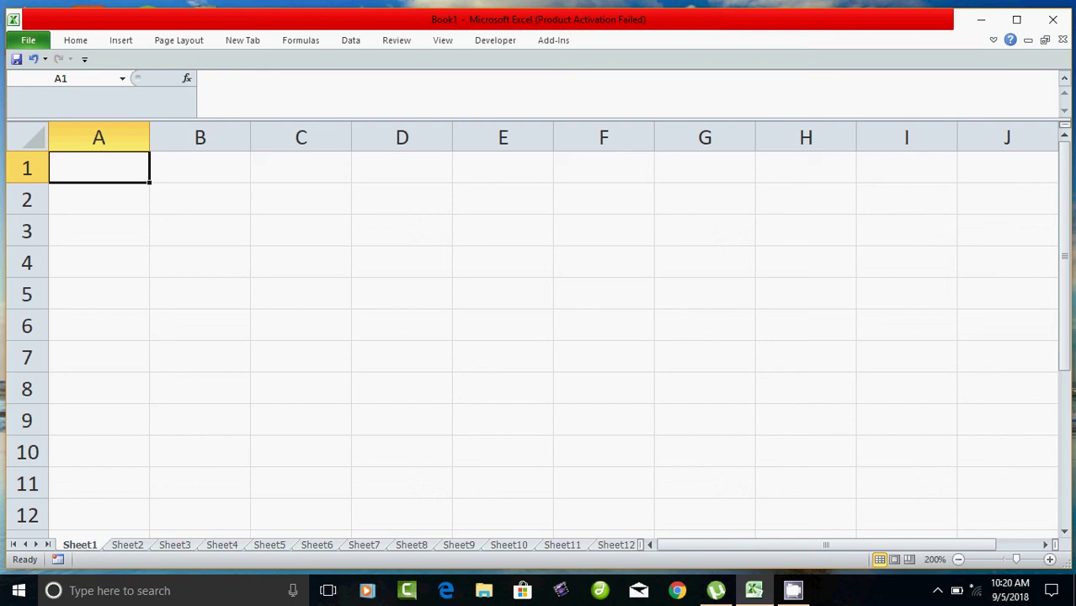
Step: Extend the selection from A1 to C1 to mark out the title area
key("shift+Right")
key("shift+Right")
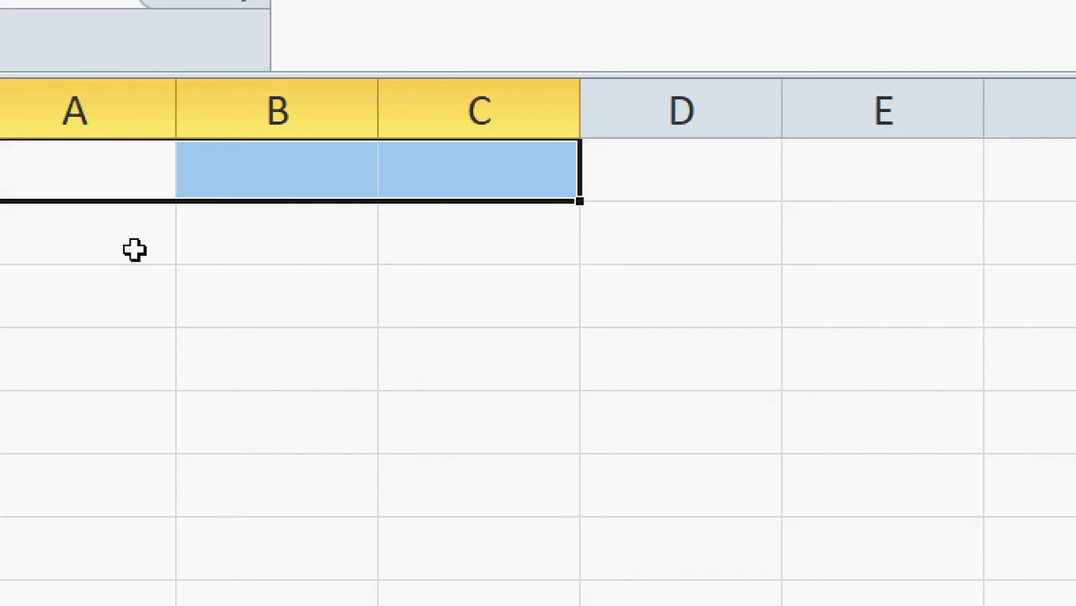
Step: Merge and centre A1:E1 and enter the title 'Electricity Bill Preparation'
left_click(124, 168)
left_click_drag(230, 171, 965, 161)
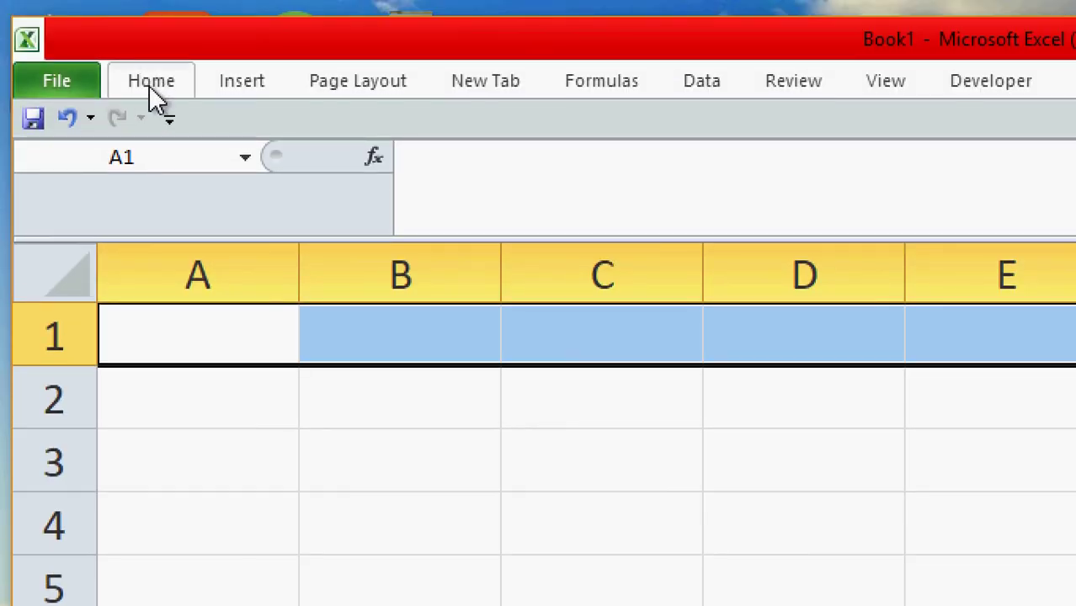
left_click(151, 82)
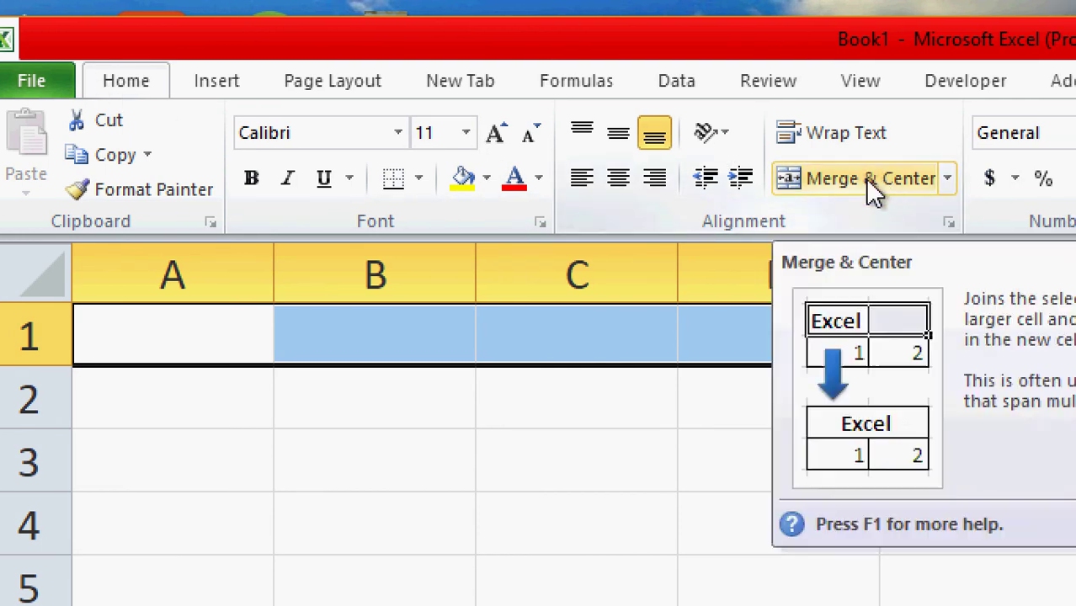
left_click(865, 177)
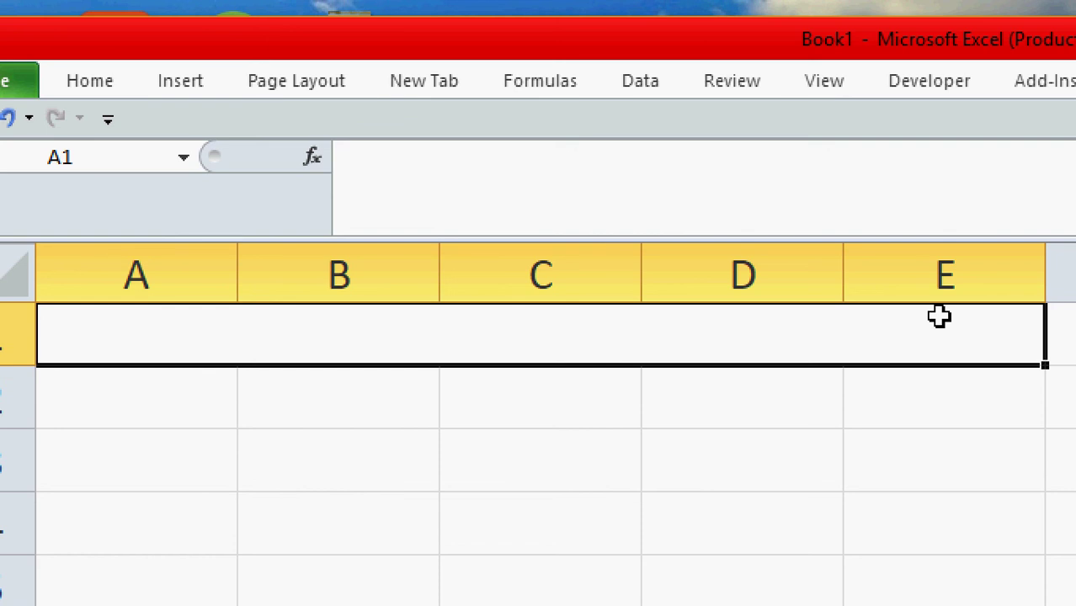
type("Electric")
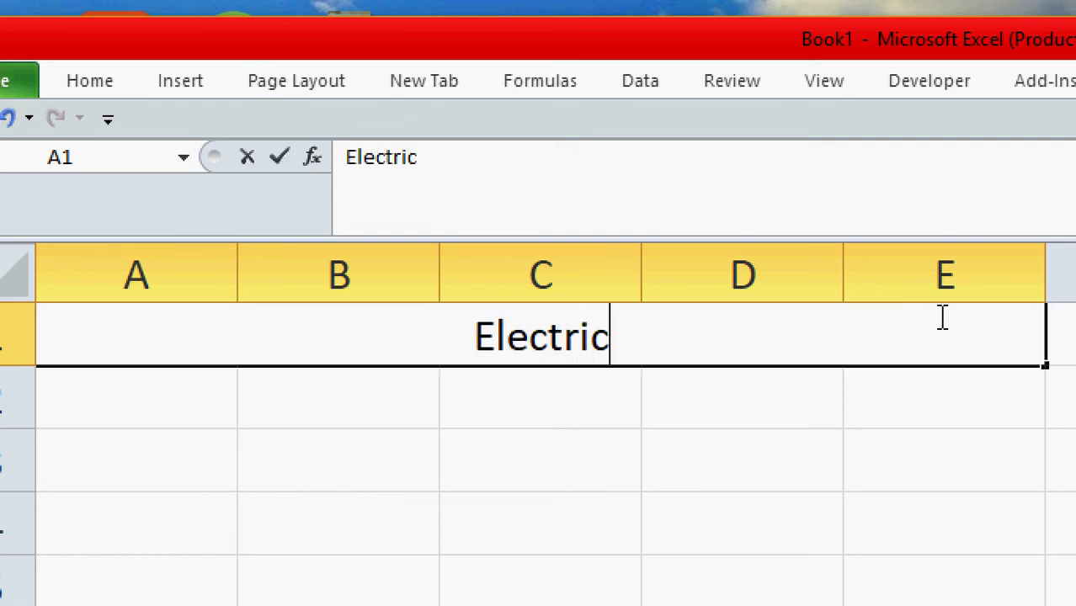
type("ity")
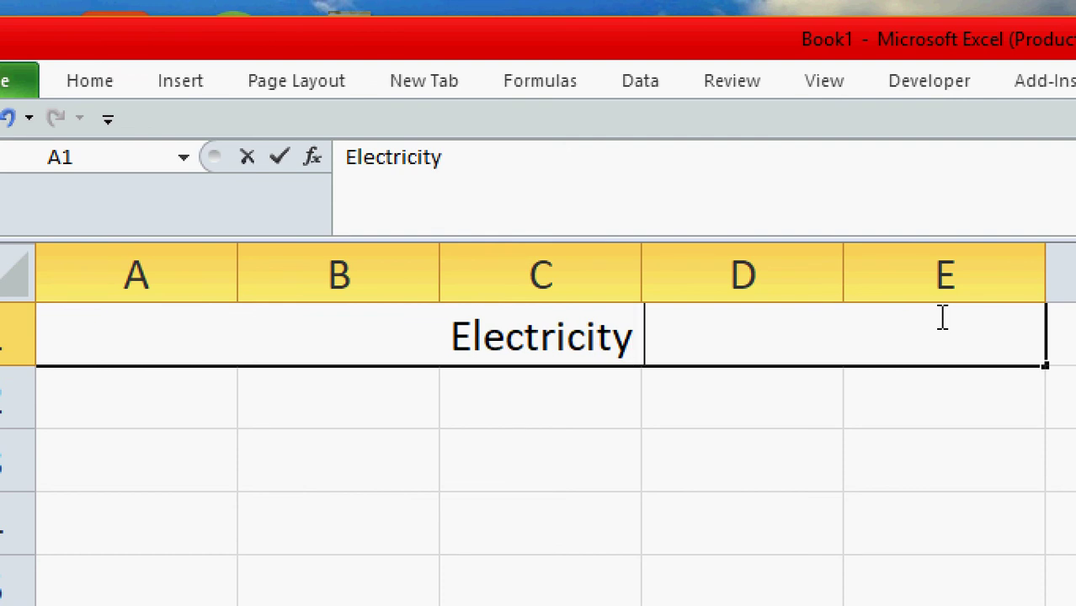
type(" Bill")
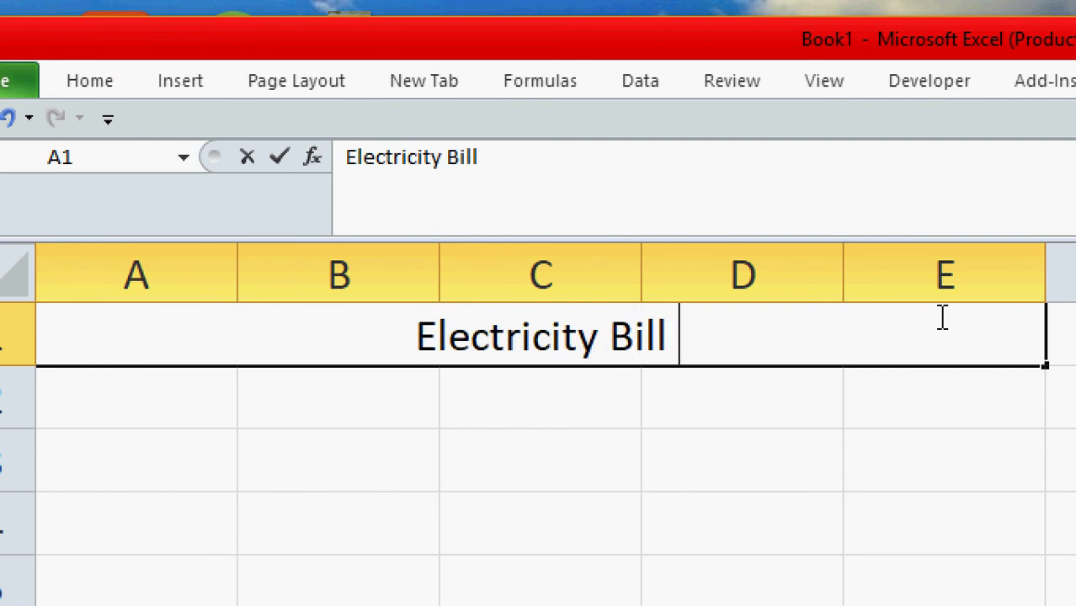
type(" Prepa")
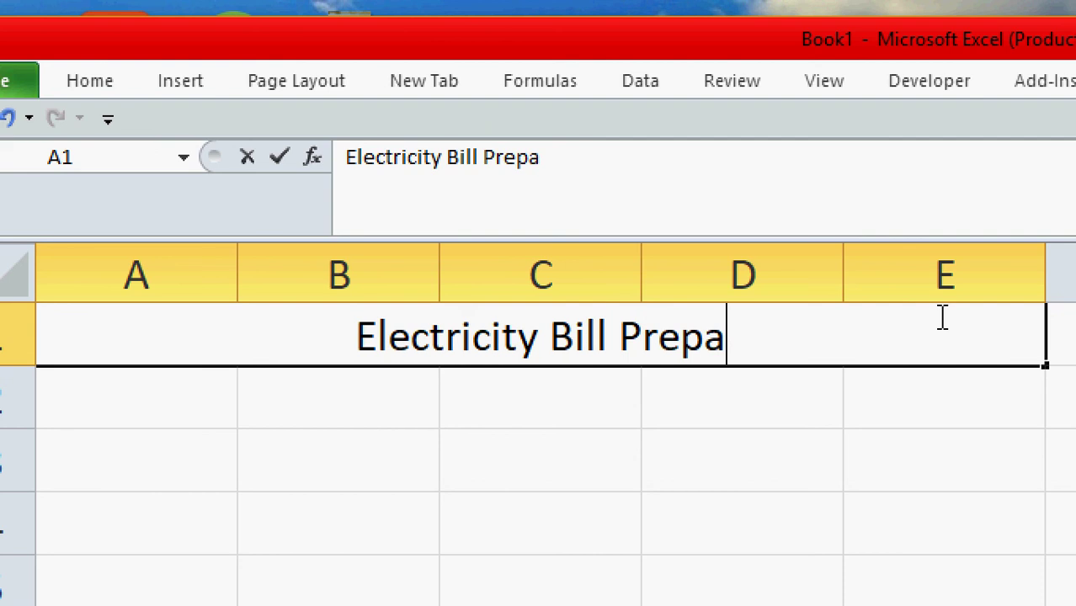
type("ratio")
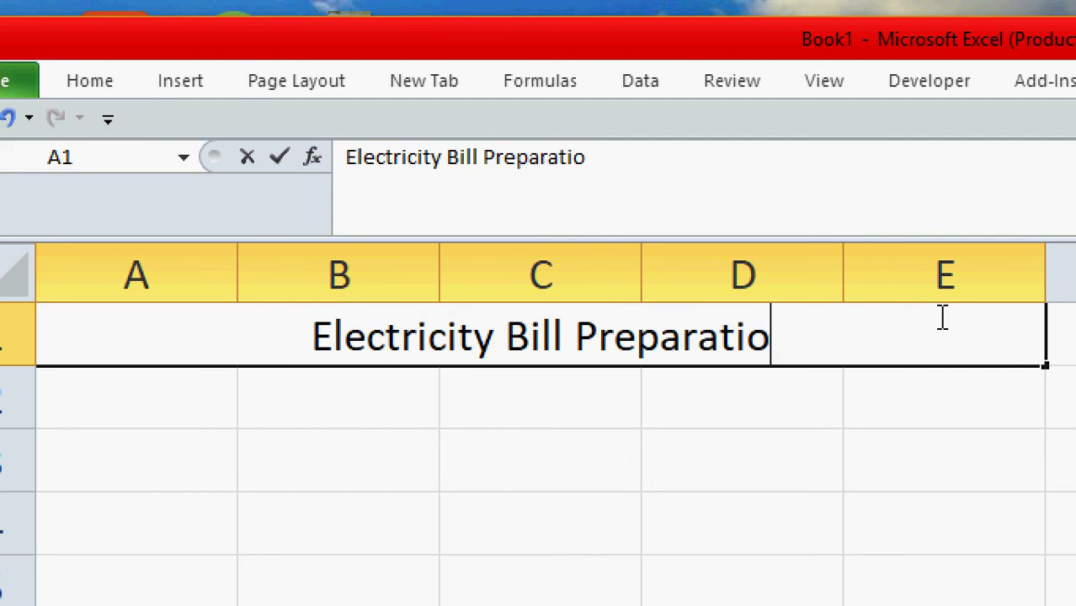
type("n")
key("Return")
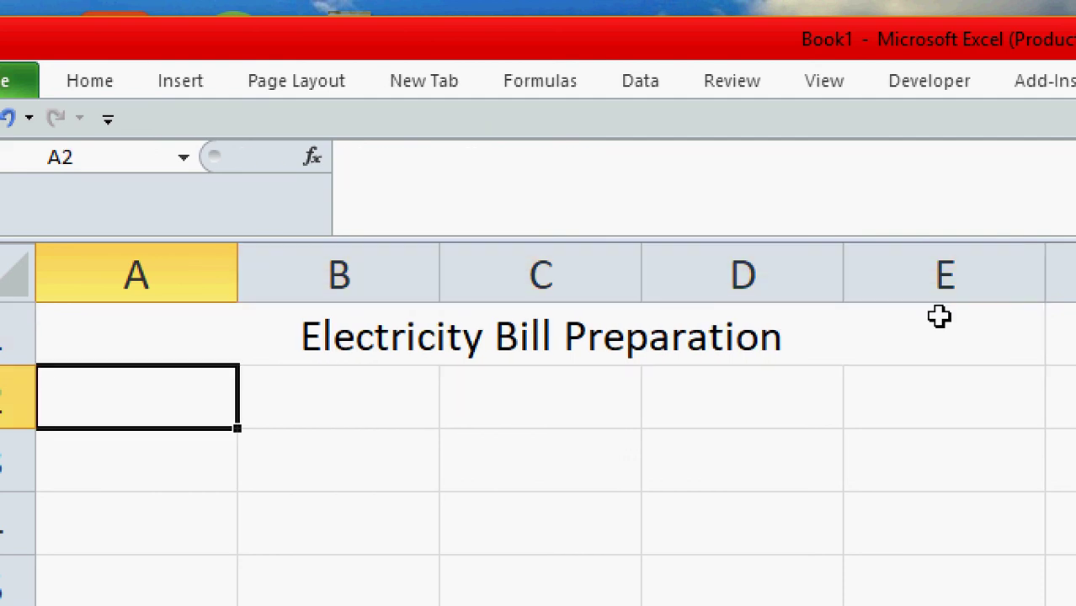
Step: Style the merged title with yellow fill, red font colour and bold
left_click(640, 321)
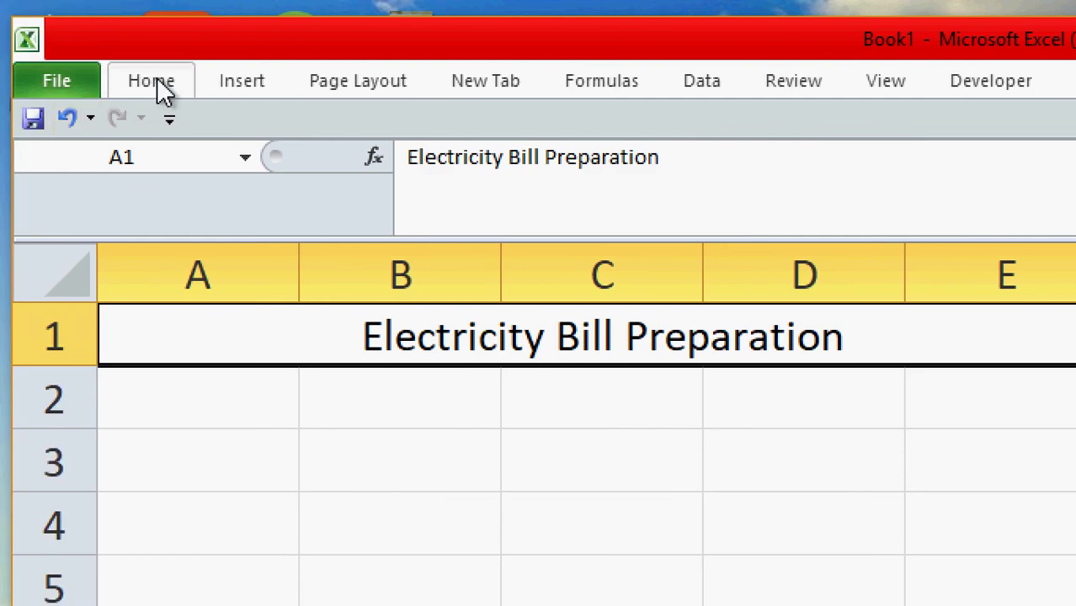
left_click(152, 81)
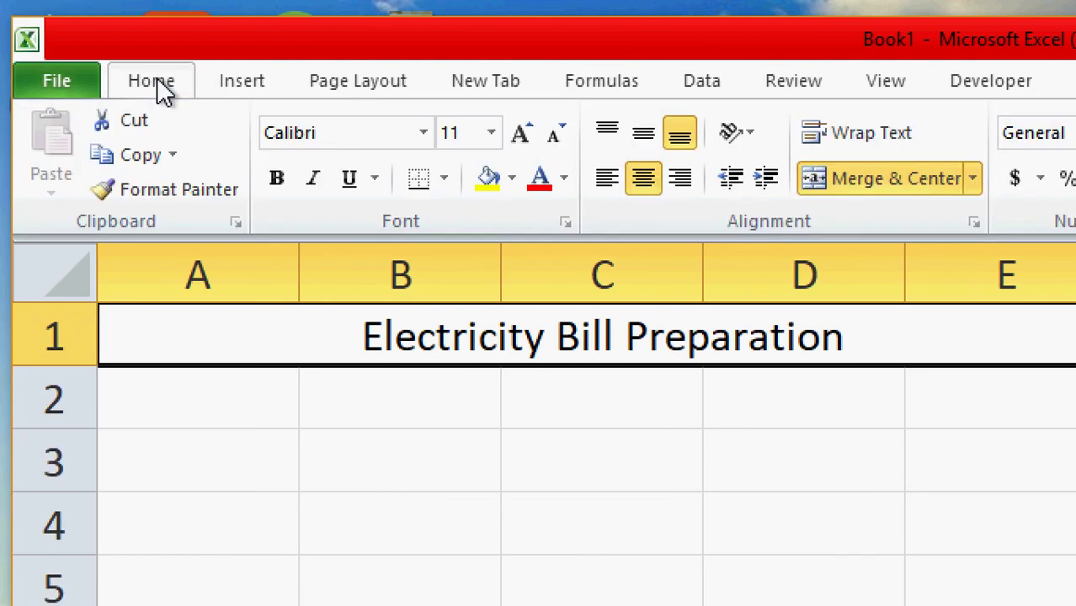
left_click(479, 186)
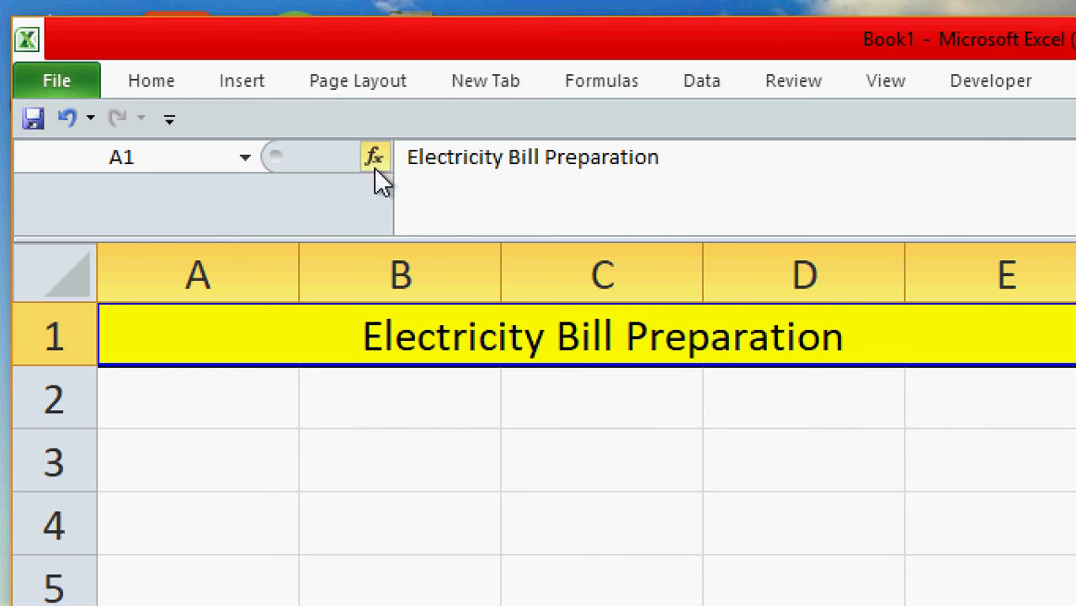
left_click(159, 84)
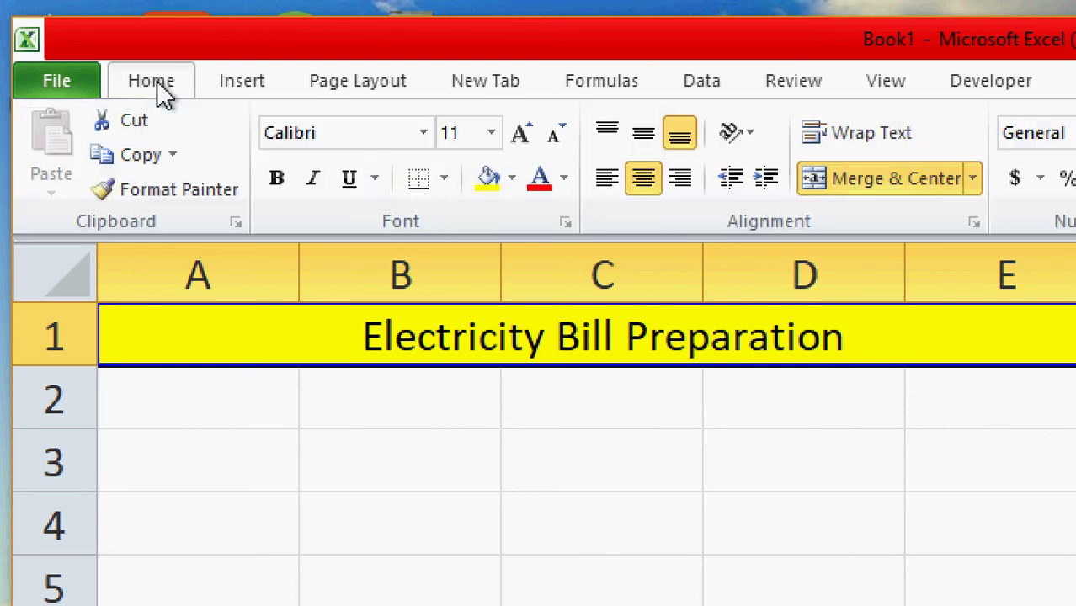
left_click(544, 185)
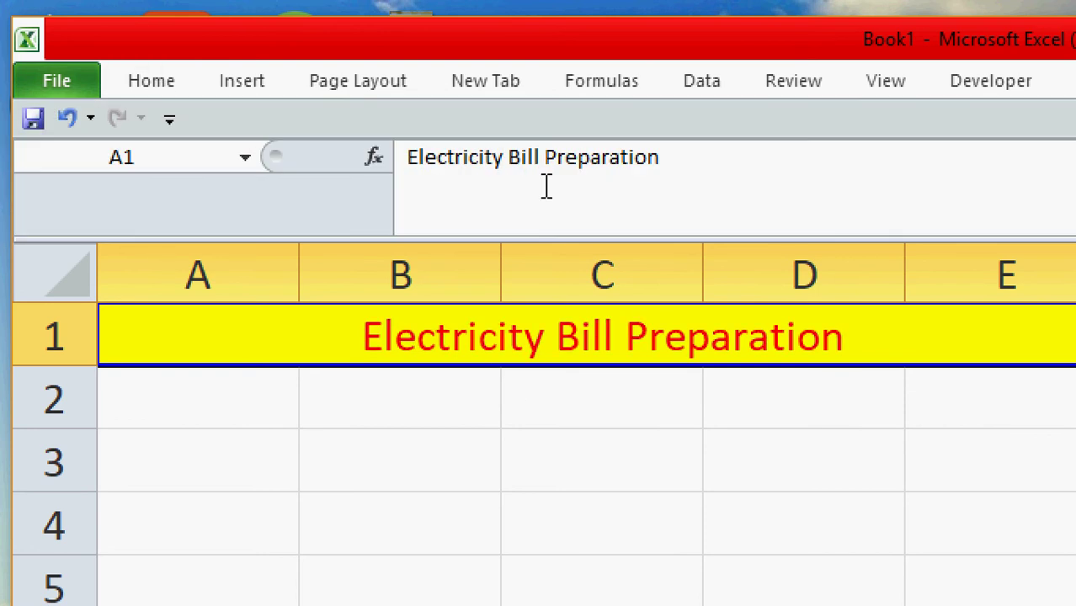
left_click(152, 88)
left_click(279, 180)
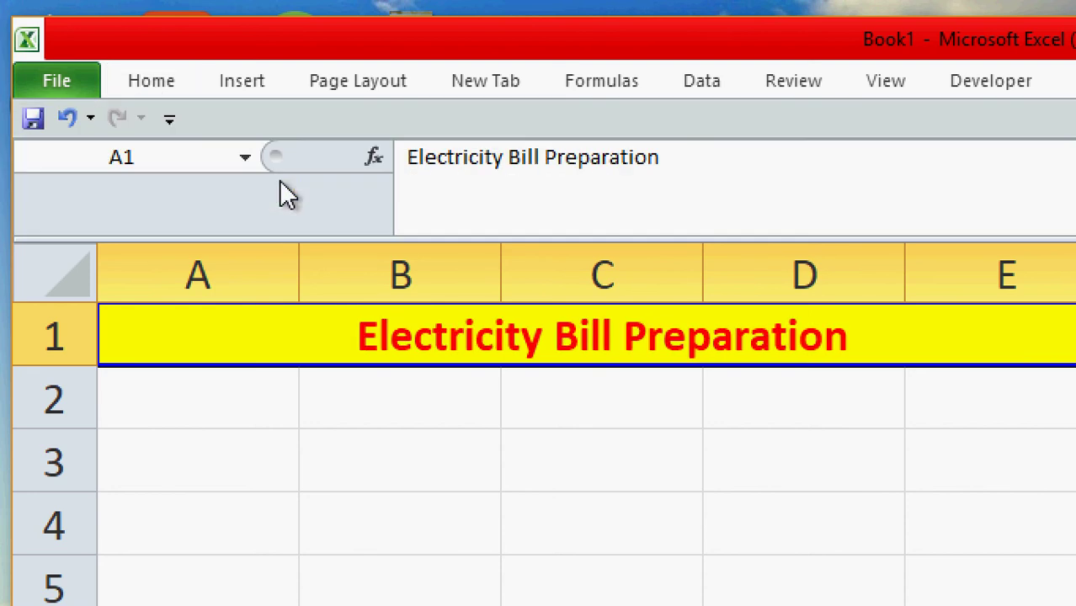
left_click(399, 471)
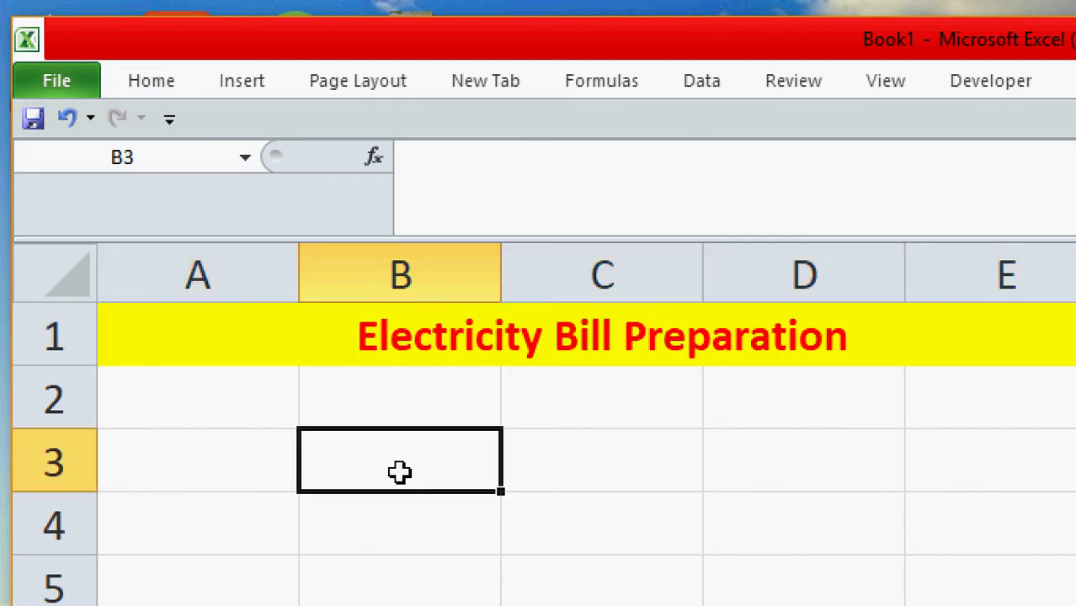
left_click(183, 410)
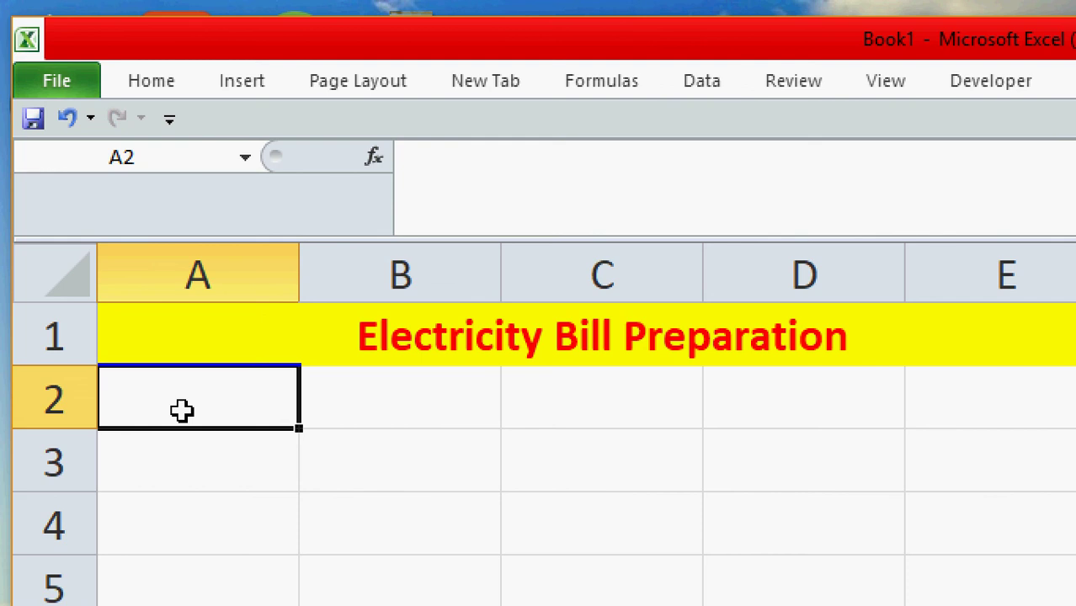
Step: Enter the headers EB-No, C_Name and P_Reading in A2:C2
type("Eb")
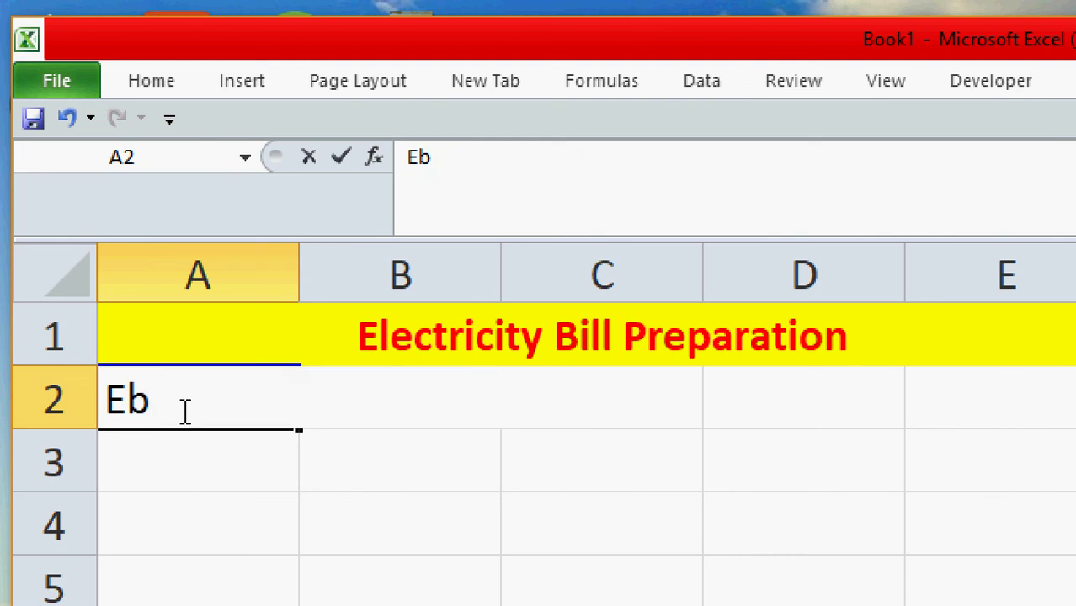
type("_")
key("BackSpace")
key("BackSpace")
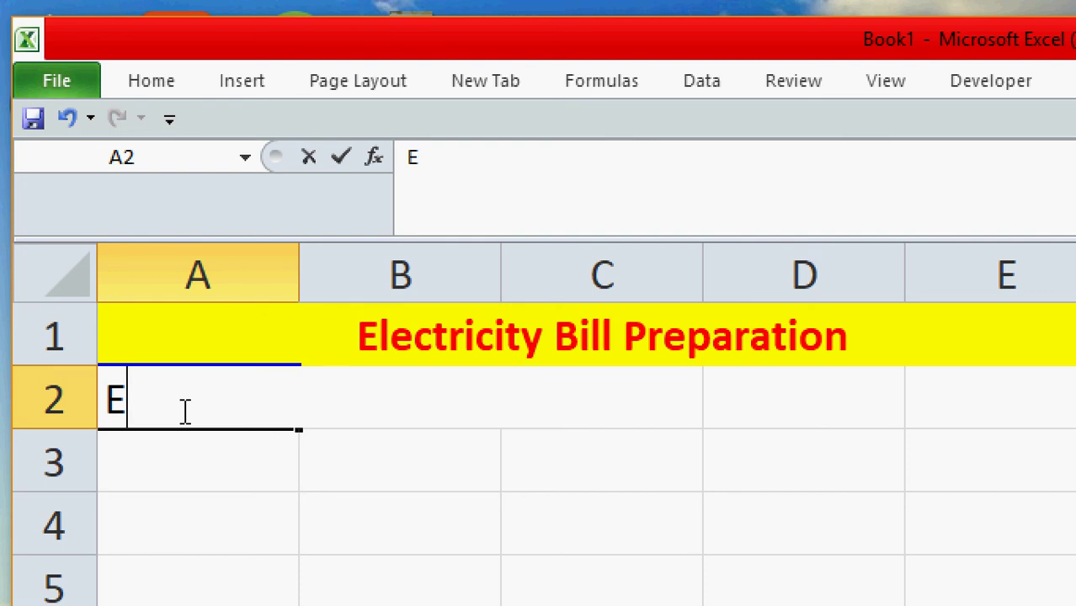
type("B-")
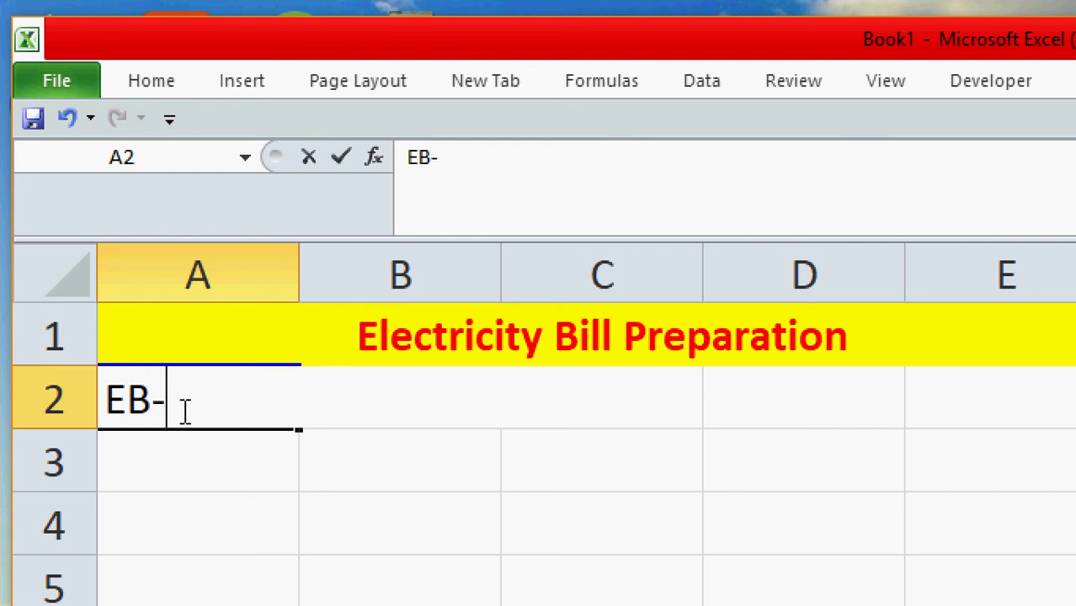
type("No")
key("Tab")
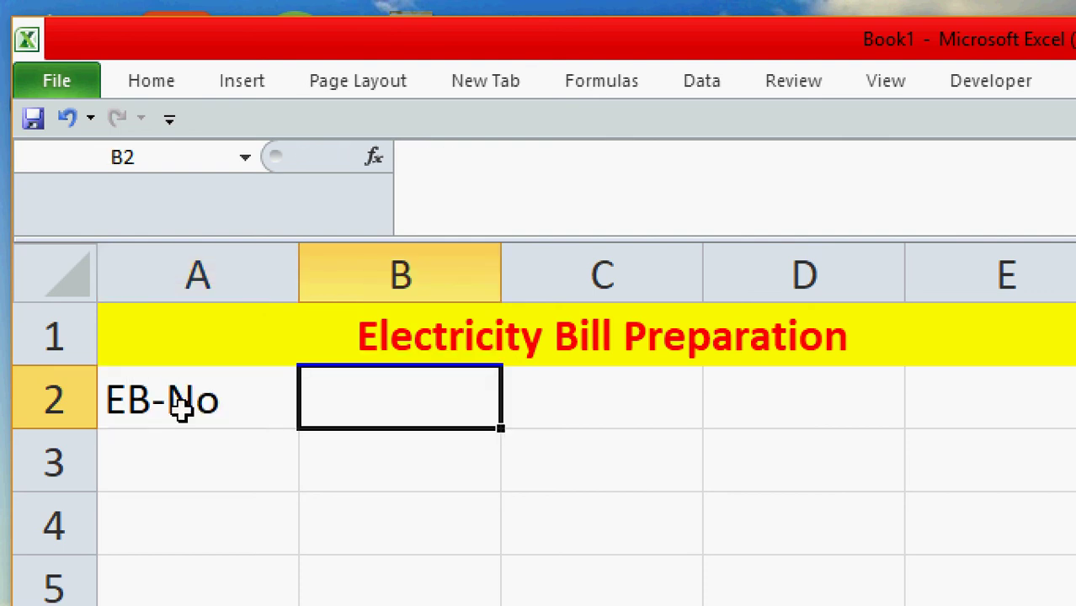
type("C")
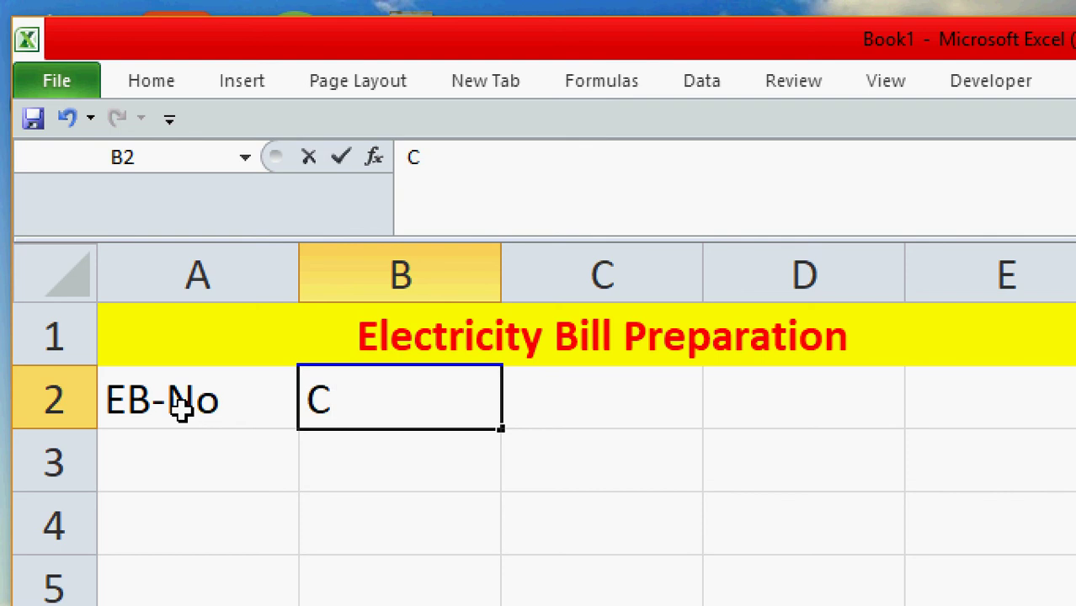
type("onsumer")
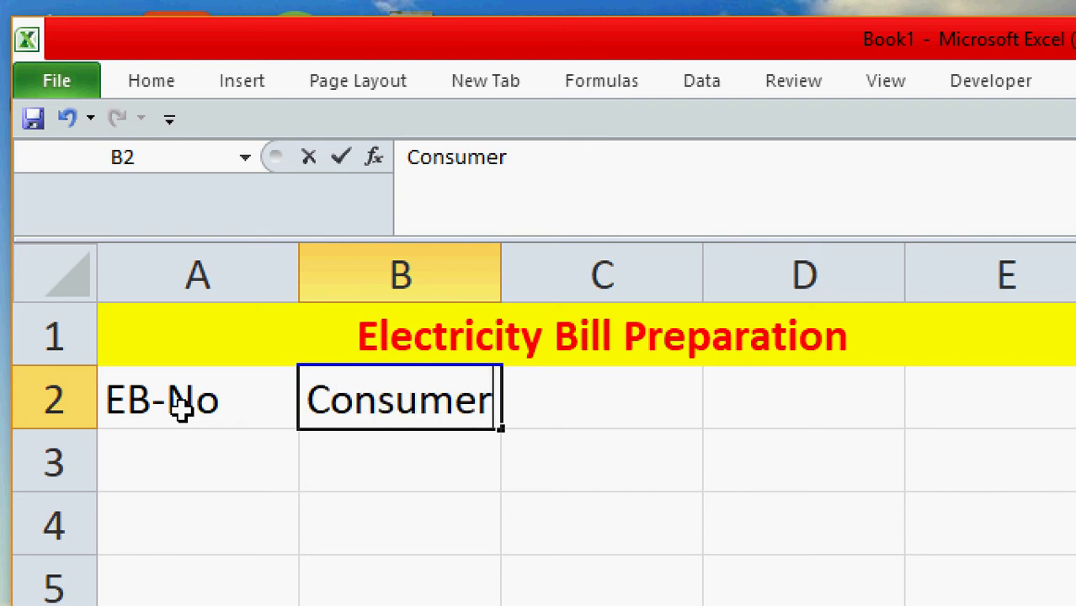
key("BackSpace")
key("BackSpace")
key("BackSpace")
key("BackSpace")
key("BackSpace")
key("BackSpace")
key("BackSpace")
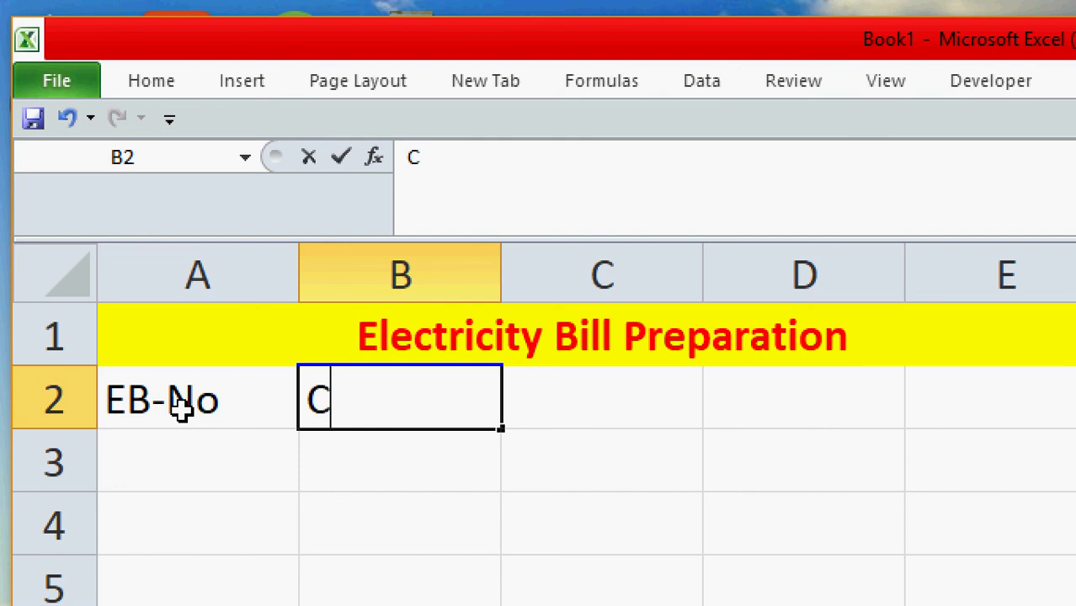
type("_Name")
key("Tab")
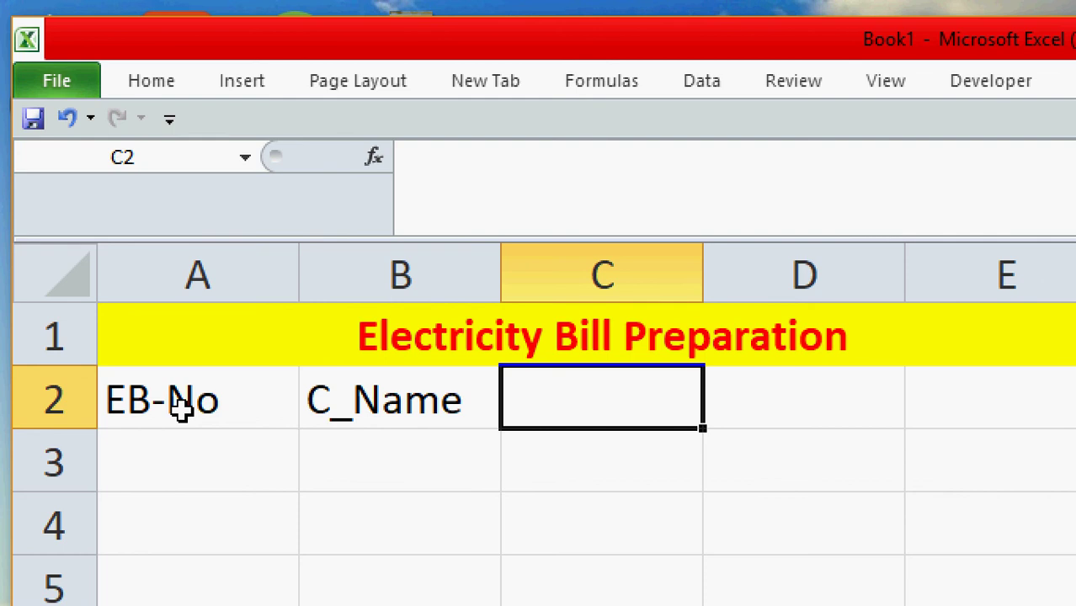
type("P")
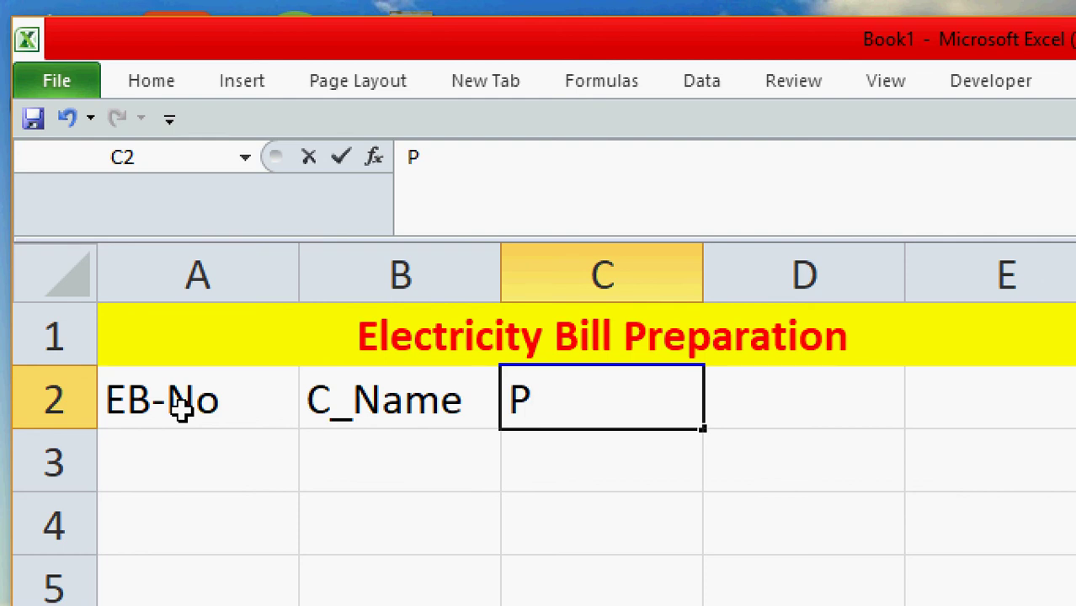
type("_Re")
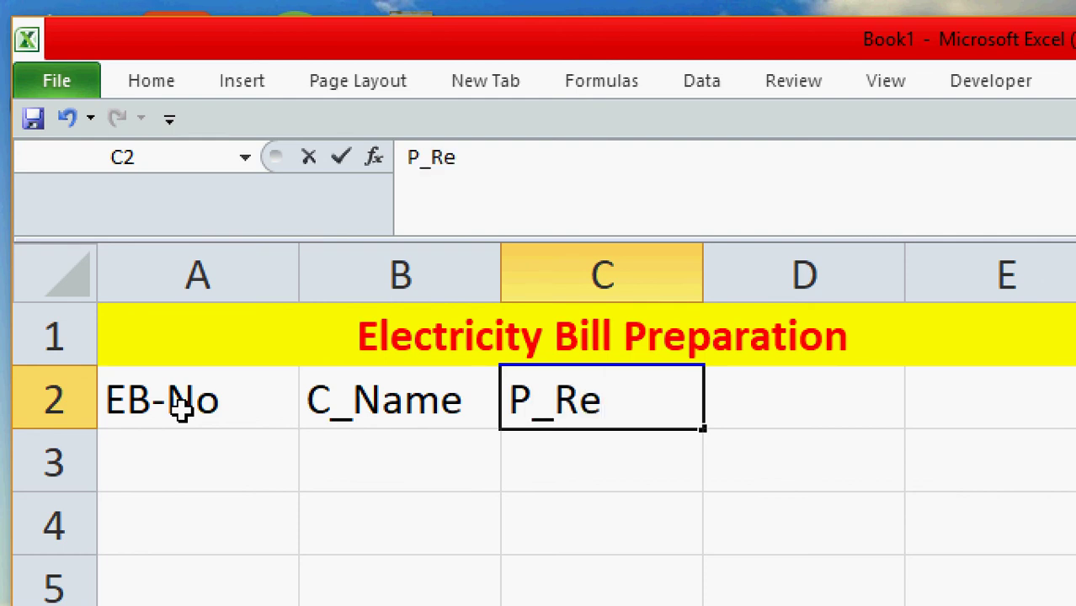
type("ad")
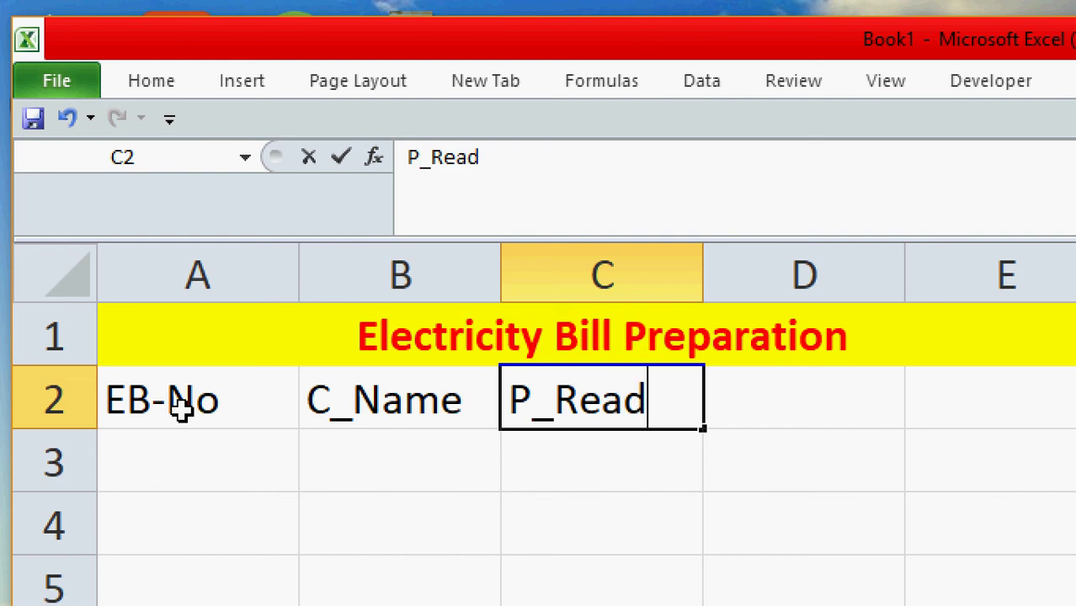
type("ing")
key("Tab")
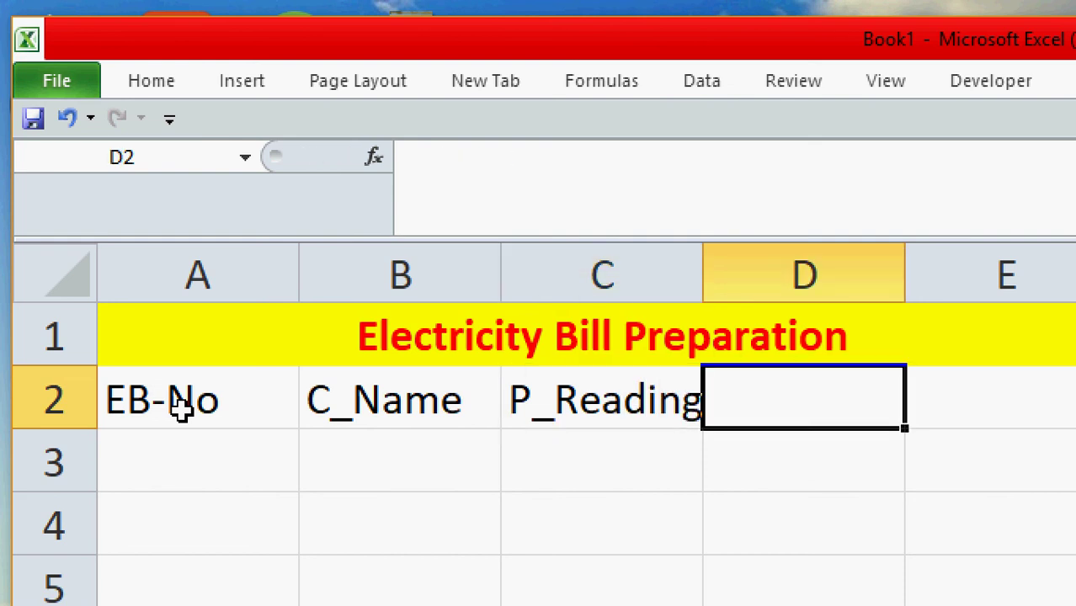
Step: Enter C_Reading in D2, Units in E2 and Amount in F2
type("C-")
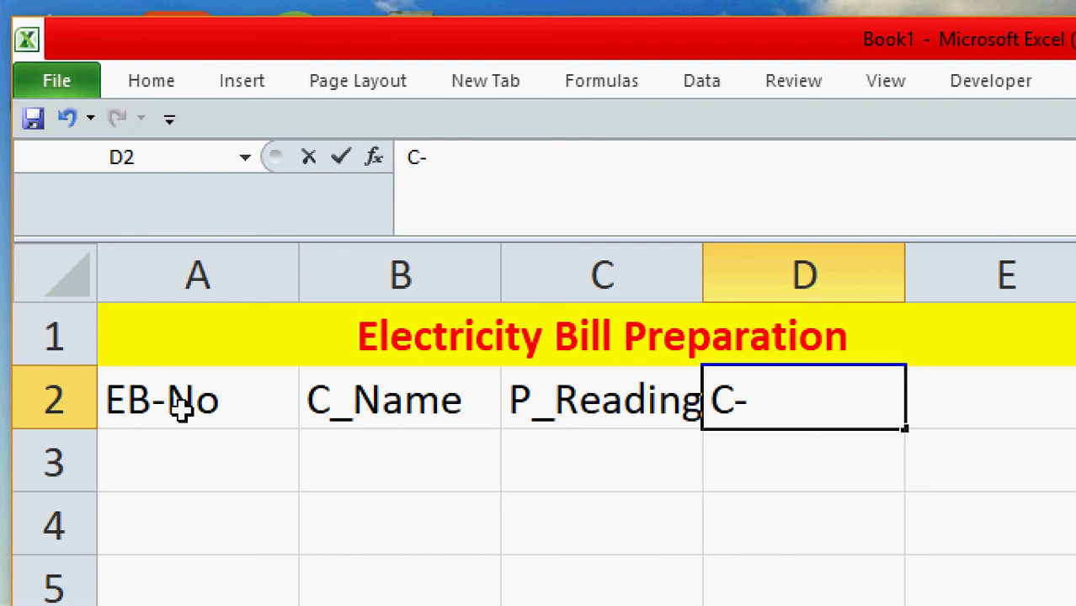
key("BackSpace")
type("_Reading")
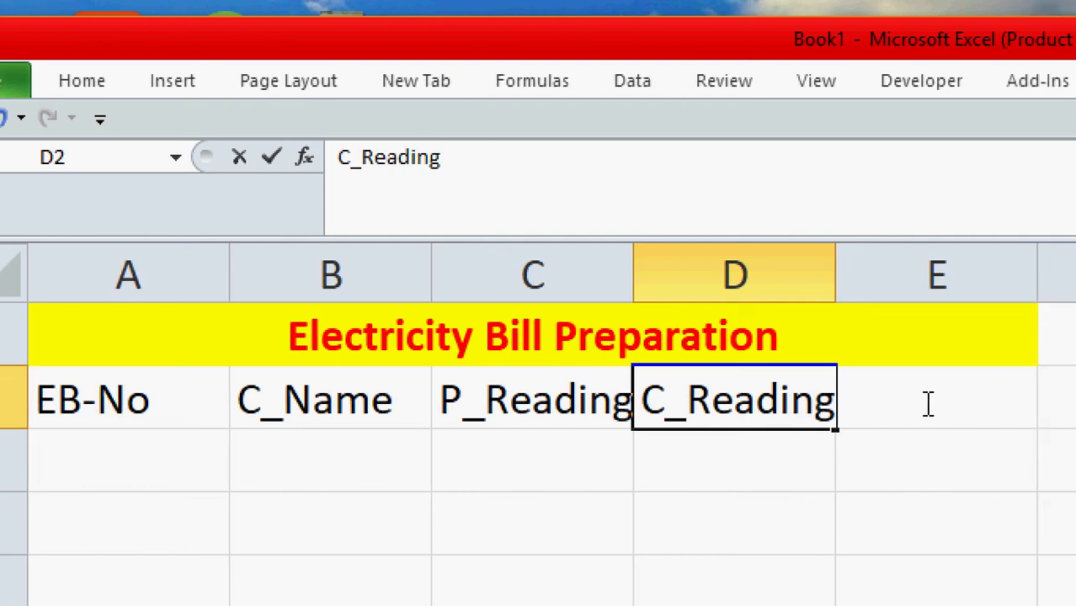
left_click(912, 498)
left_click(902, 407)
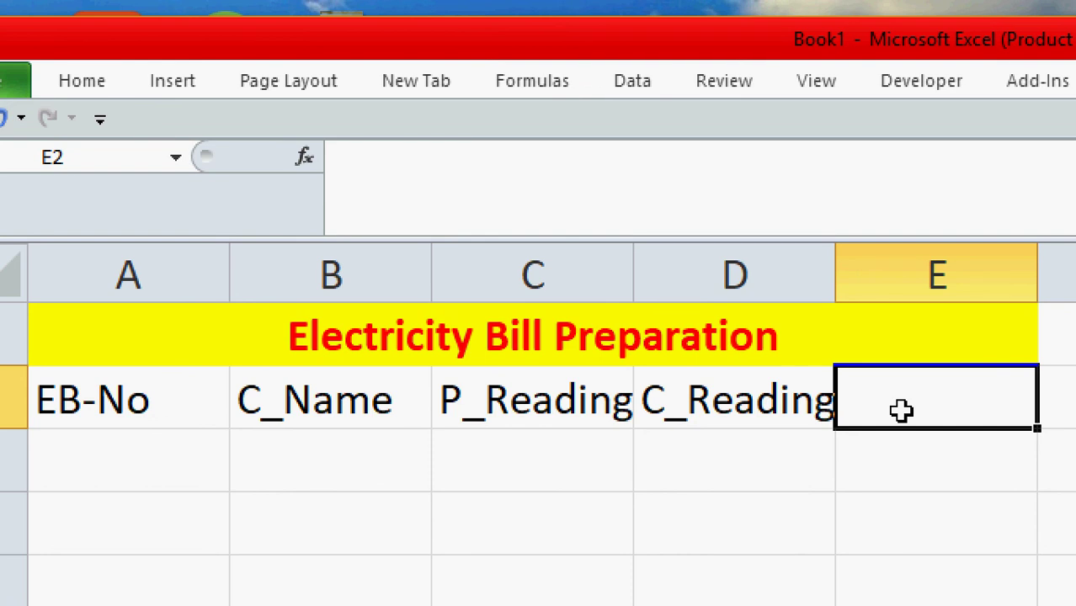
type("Units")
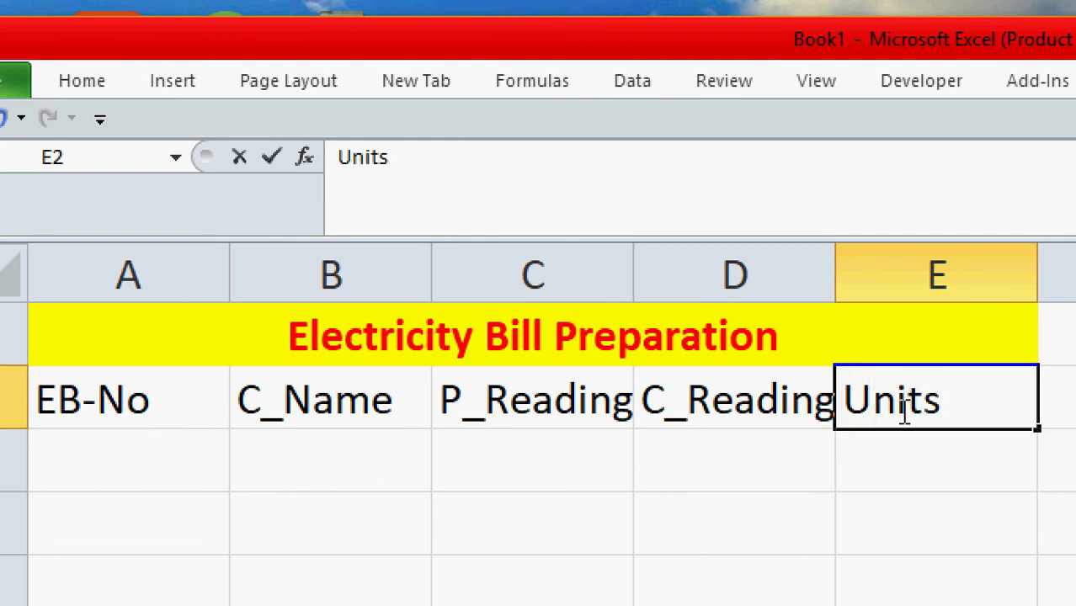
key("Tab")
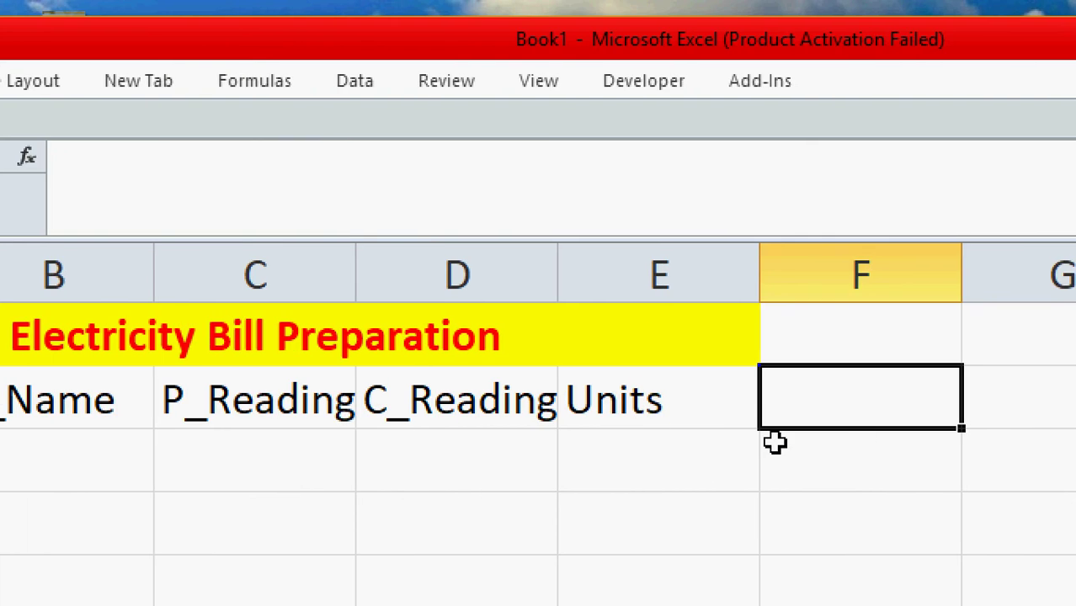
type("Amount")
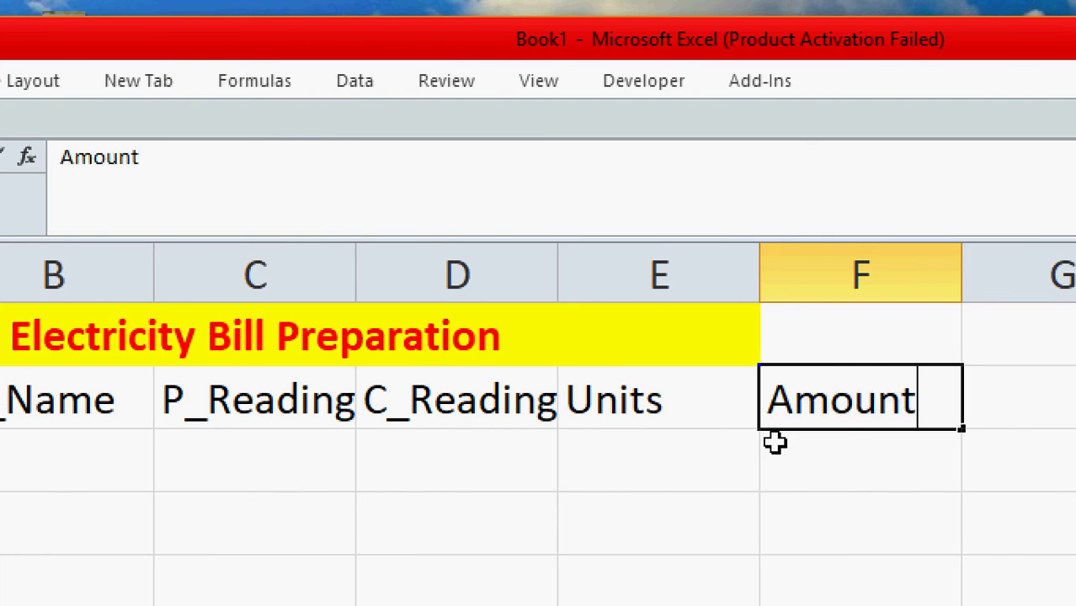
key("Return")
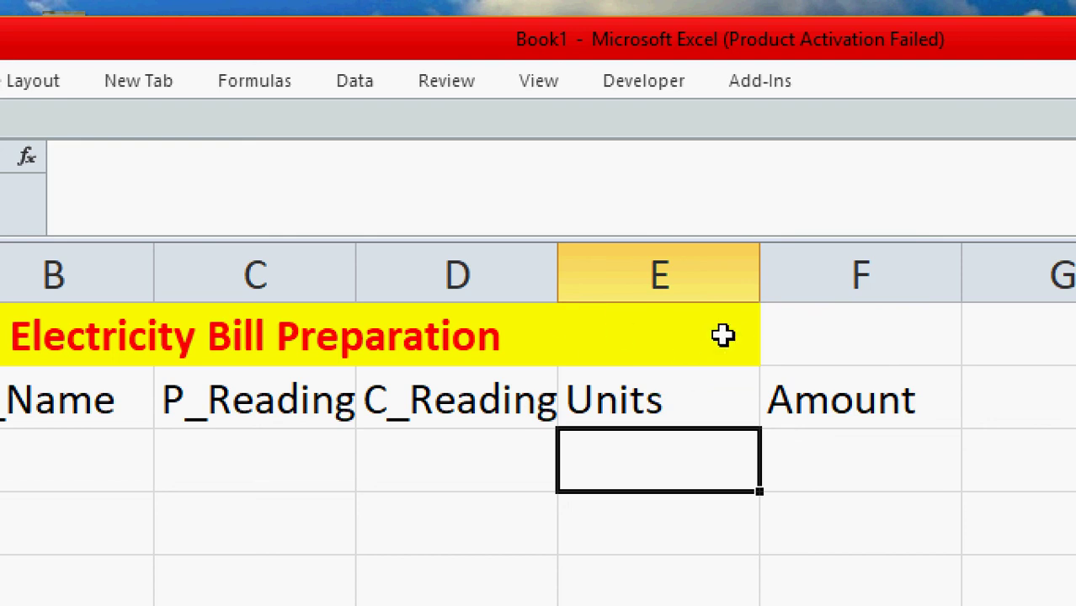
left_click_drag(557, 352, 863, 339)
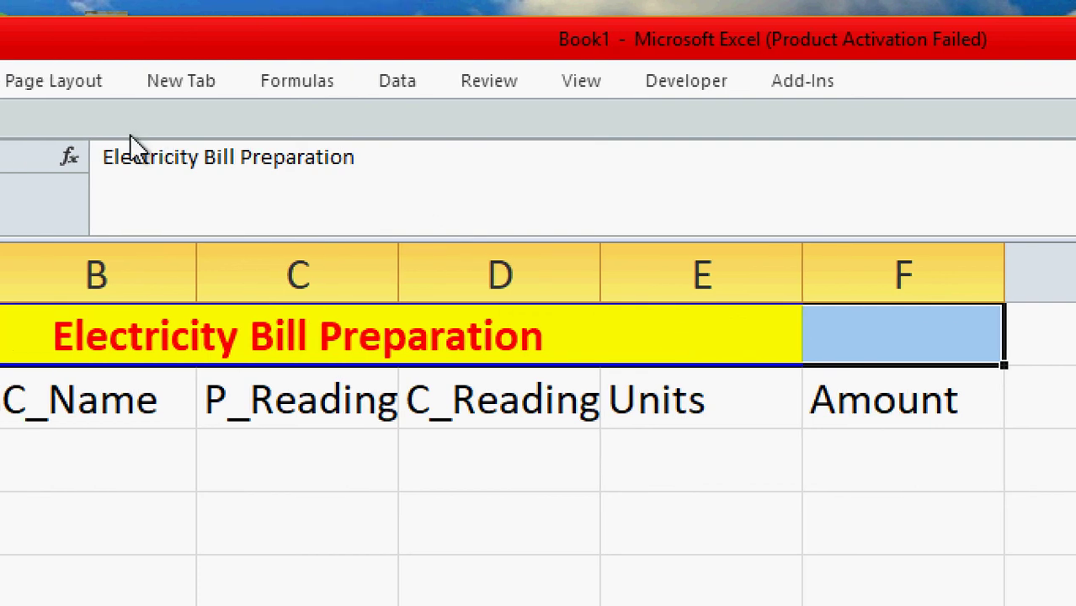
Step: Unmerge the title, then re-merge and centre it across A1:F1
left_click(135, 84)
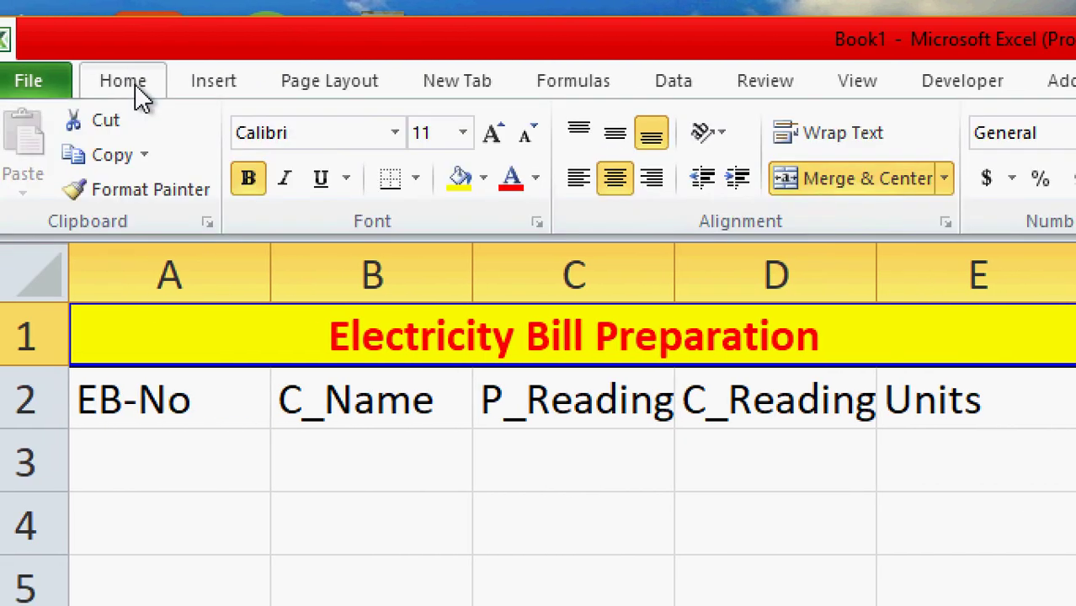
left_click(853, 176)
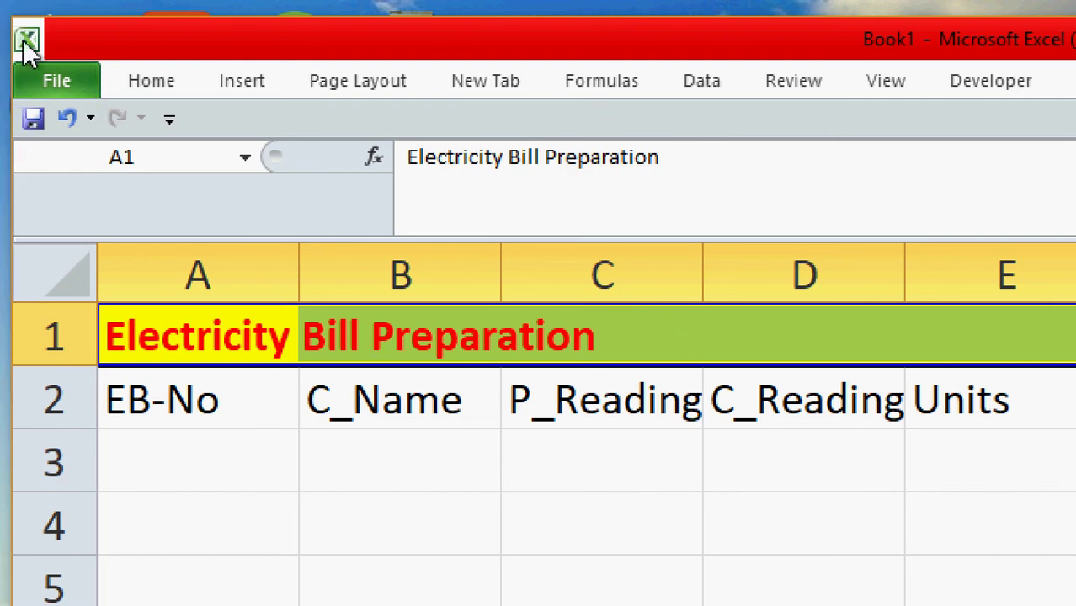
left_click(61, 79)
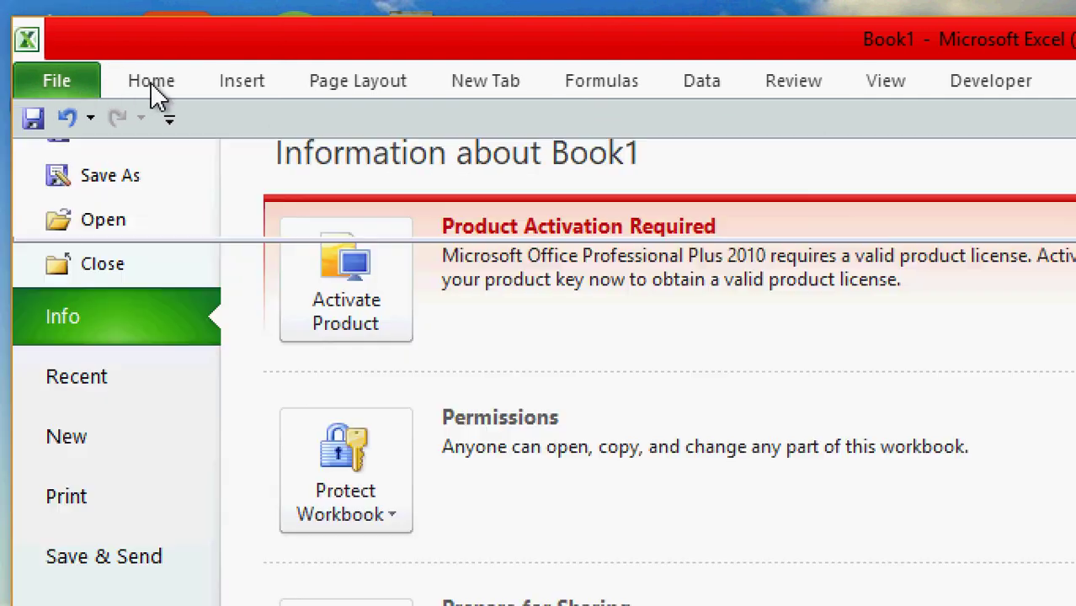
left_click(150, 82)
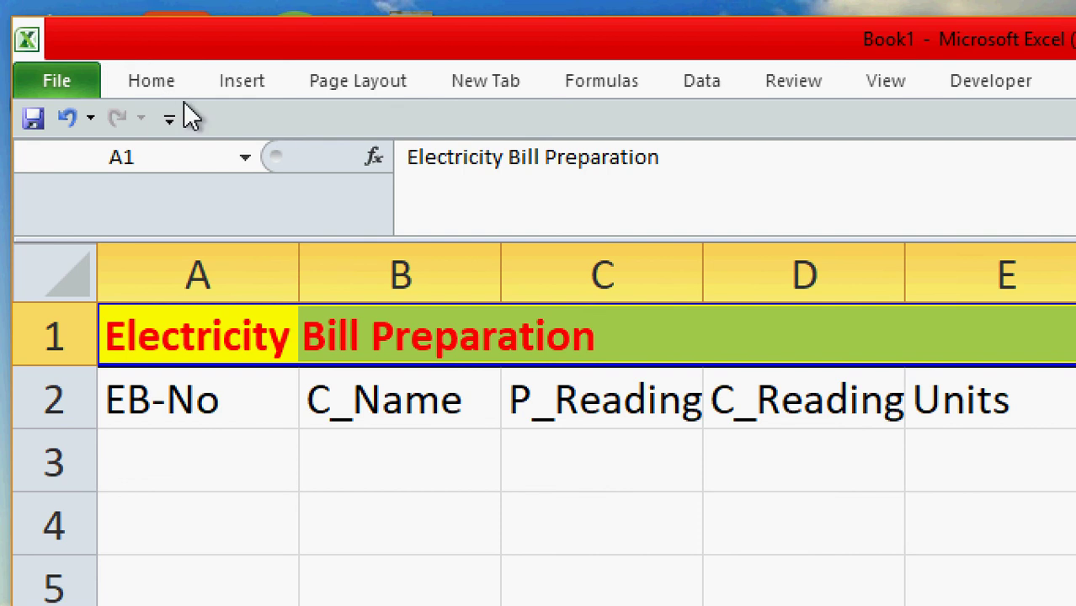
left_click(145, 82)
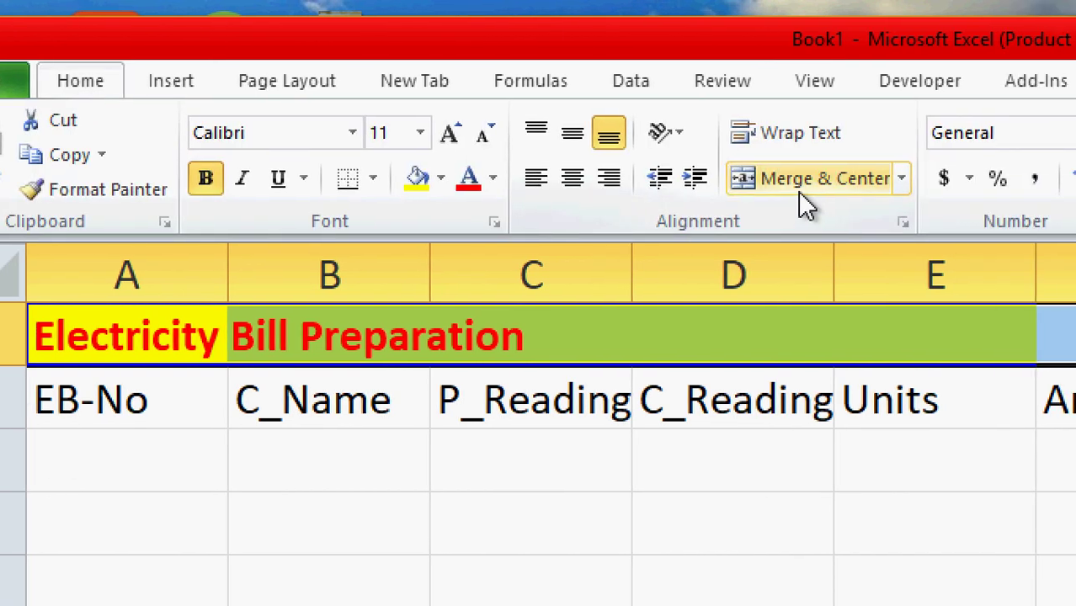
left_click(872, 180)
left_click(619, 538)
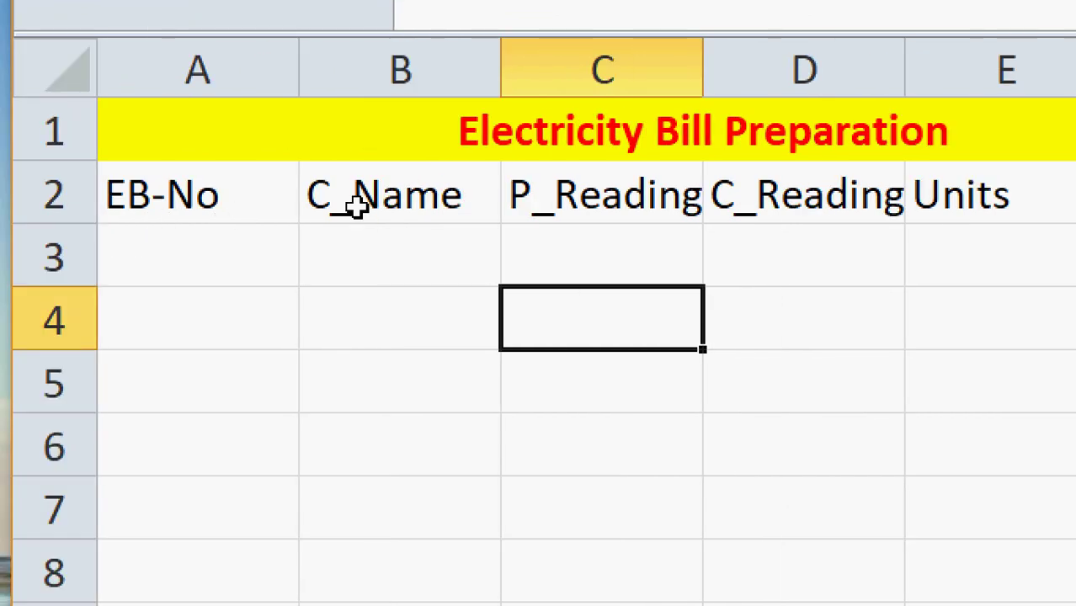
left_click(393, 206)
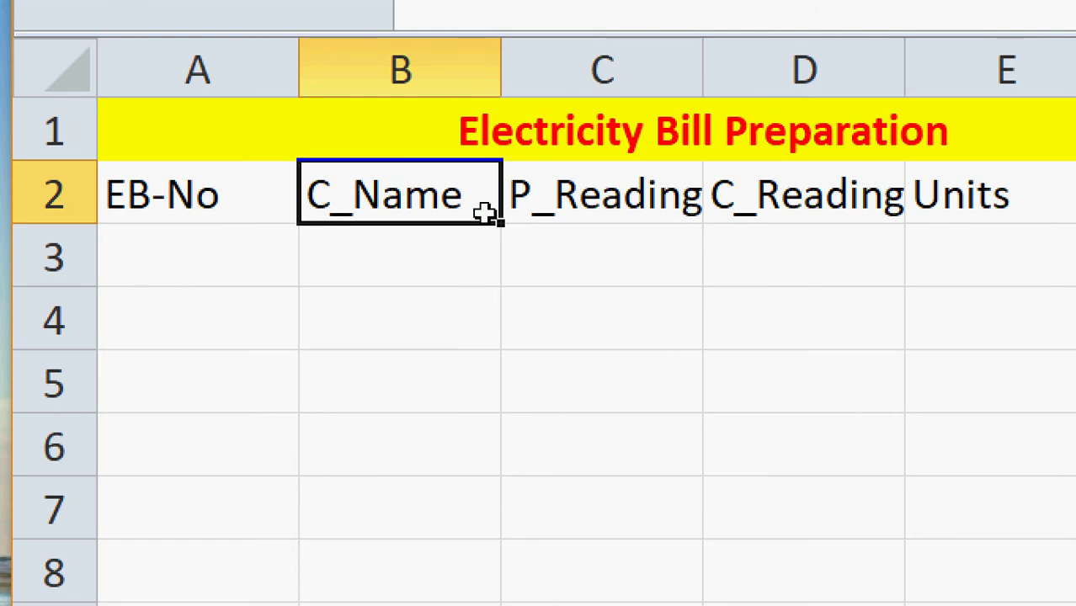
left_click(599, 208)
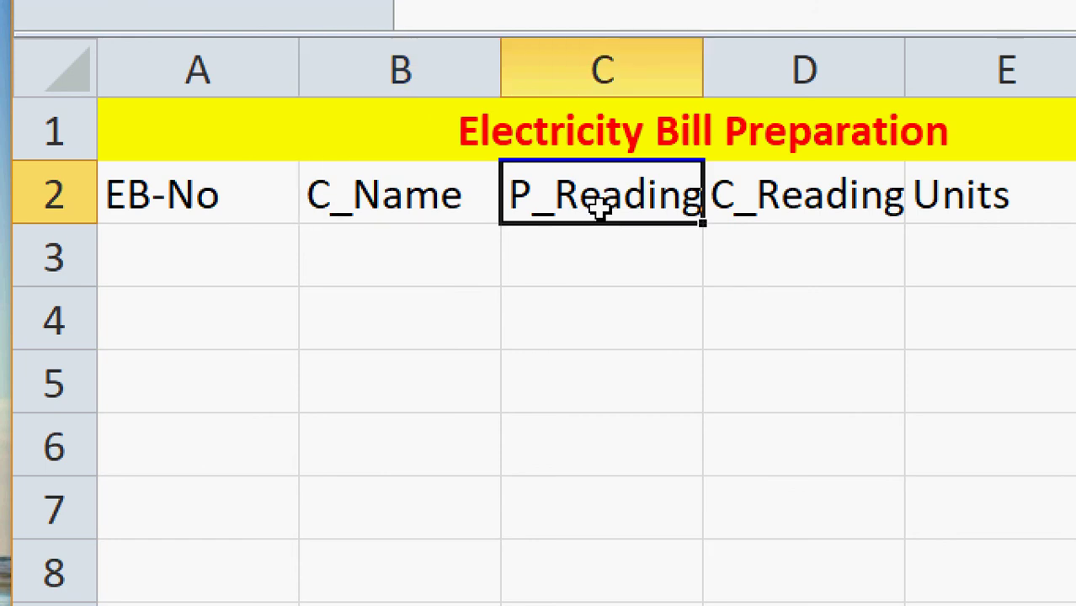
left_click(768, 207)
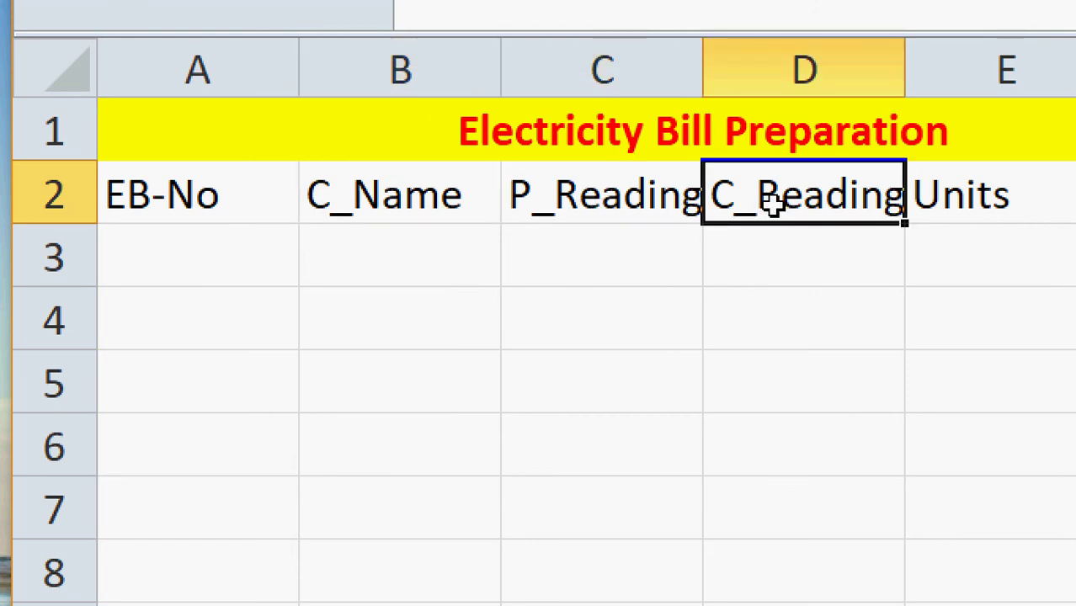
left_click(1000, 211)
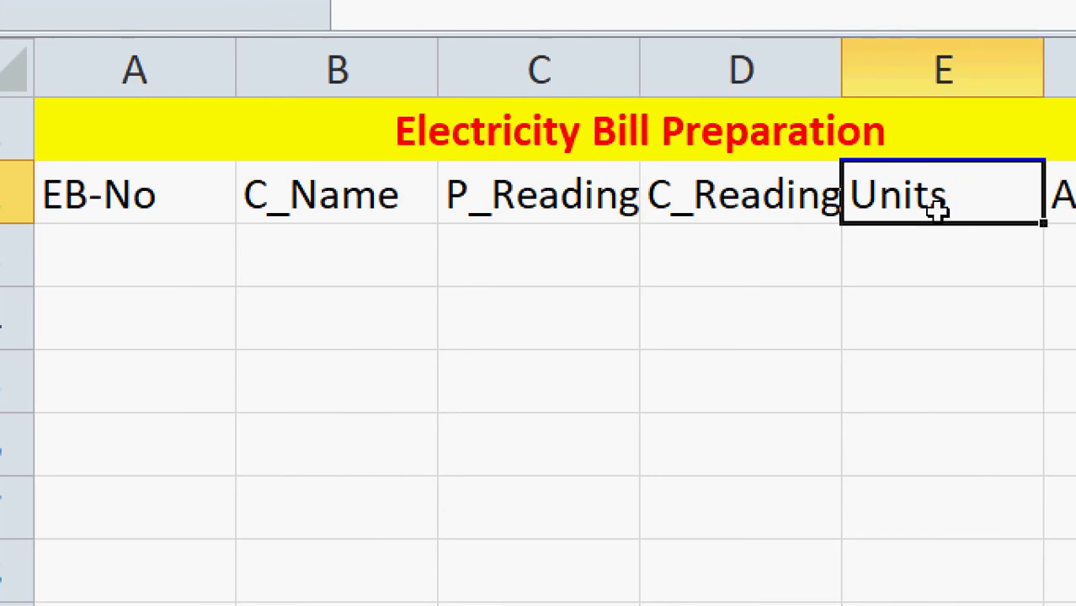
left_click(941, 195)
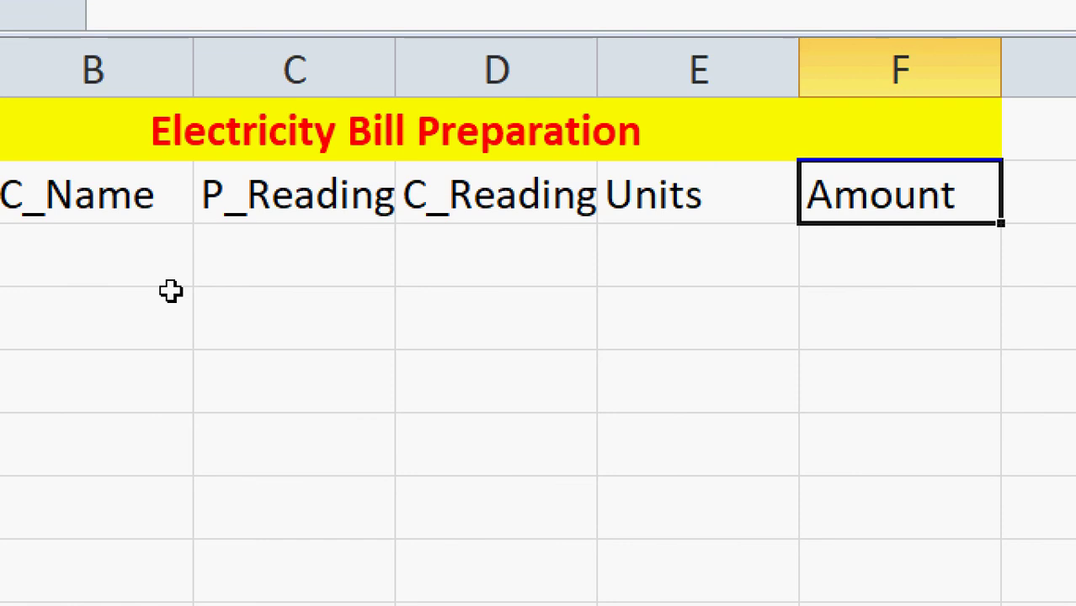
left_click(233, 257)
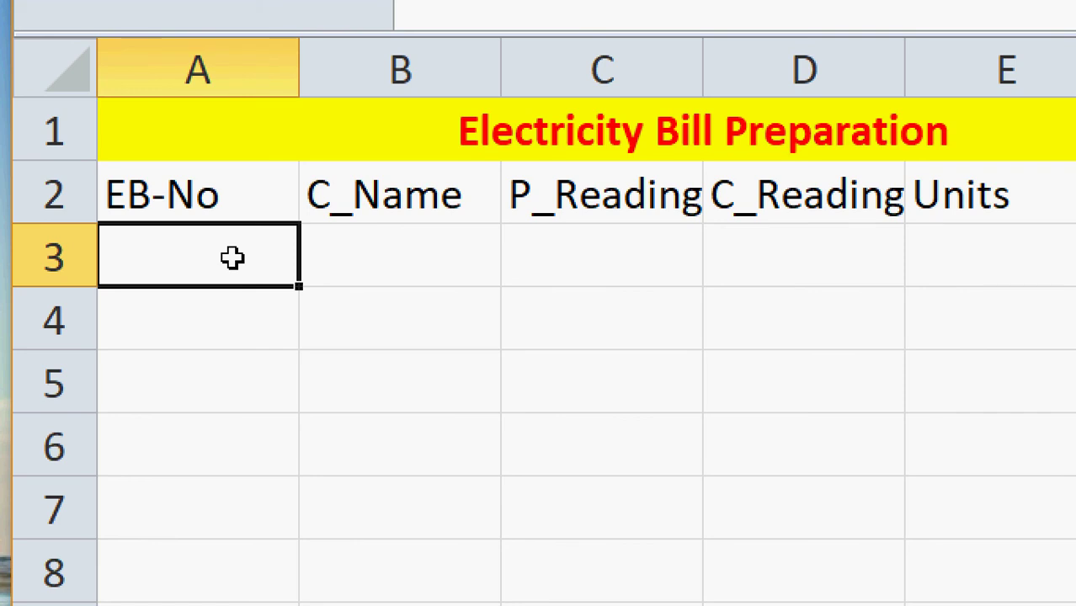
Step: Fill row 3 with EB-No 100, the customer's name, previous reading 450 and current reading 600
type("100")
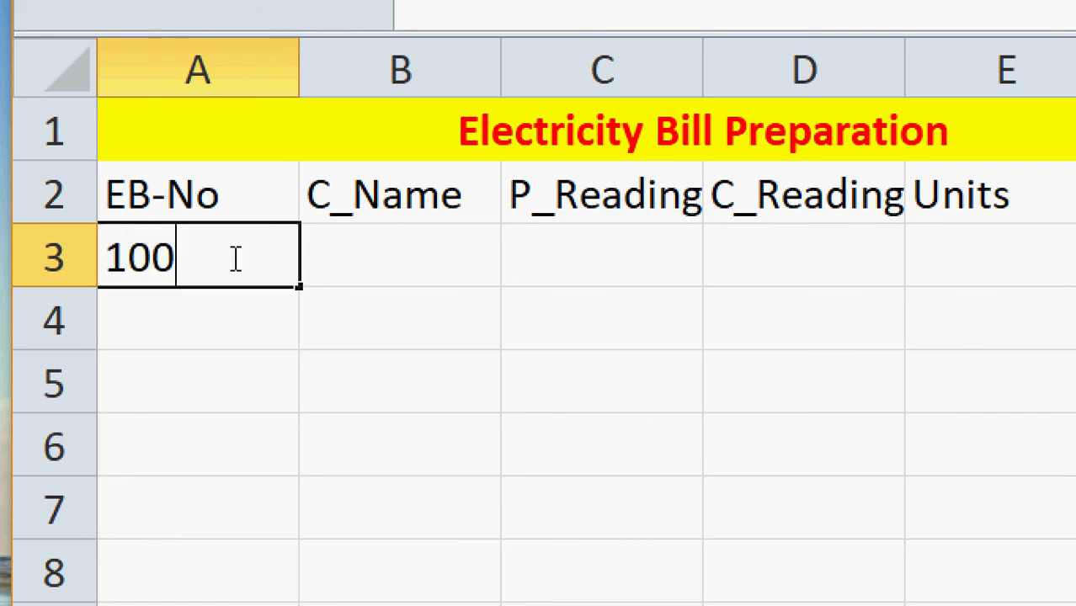
key("Tab")
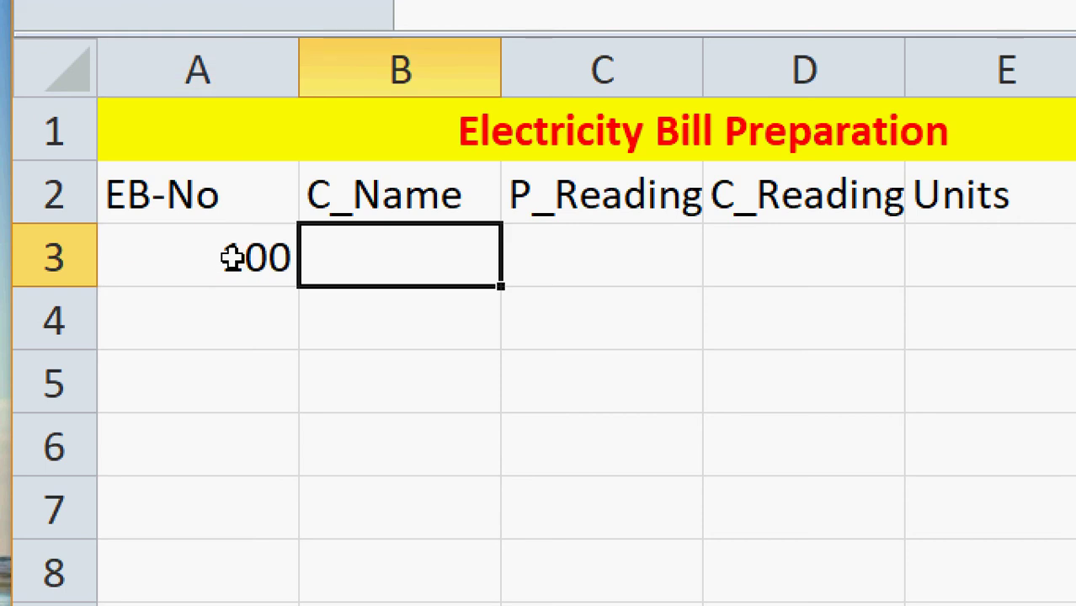
type("Arul")
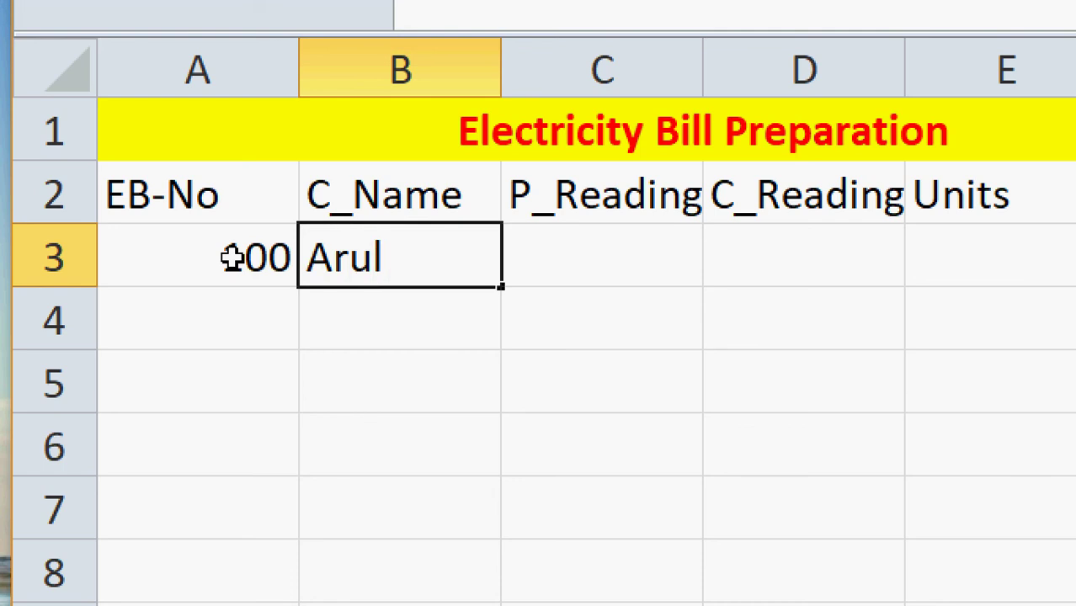
key("Tab")
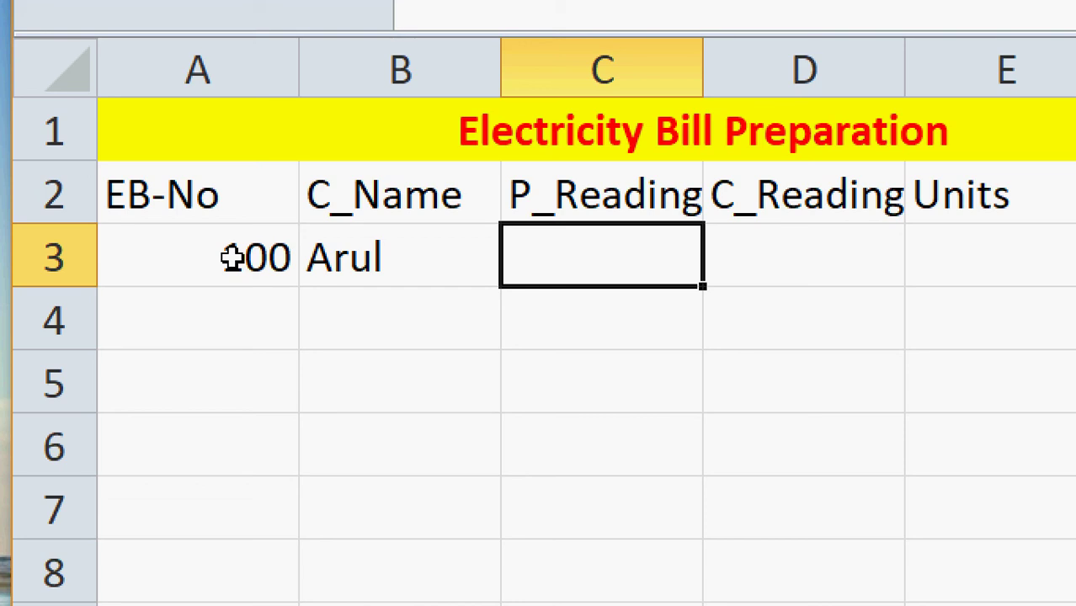
type("450")
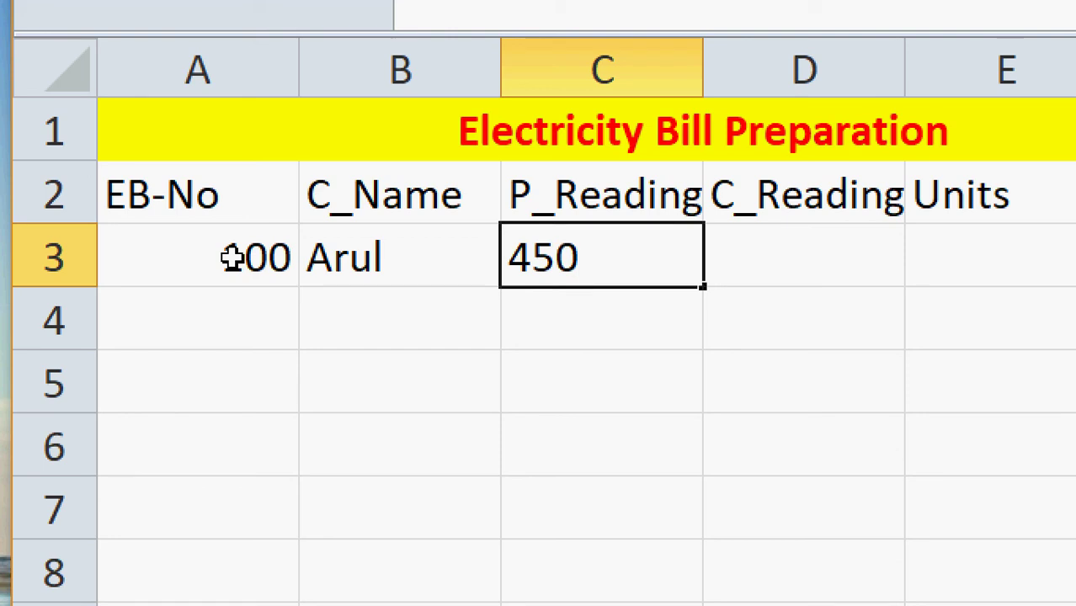
key("Tab")
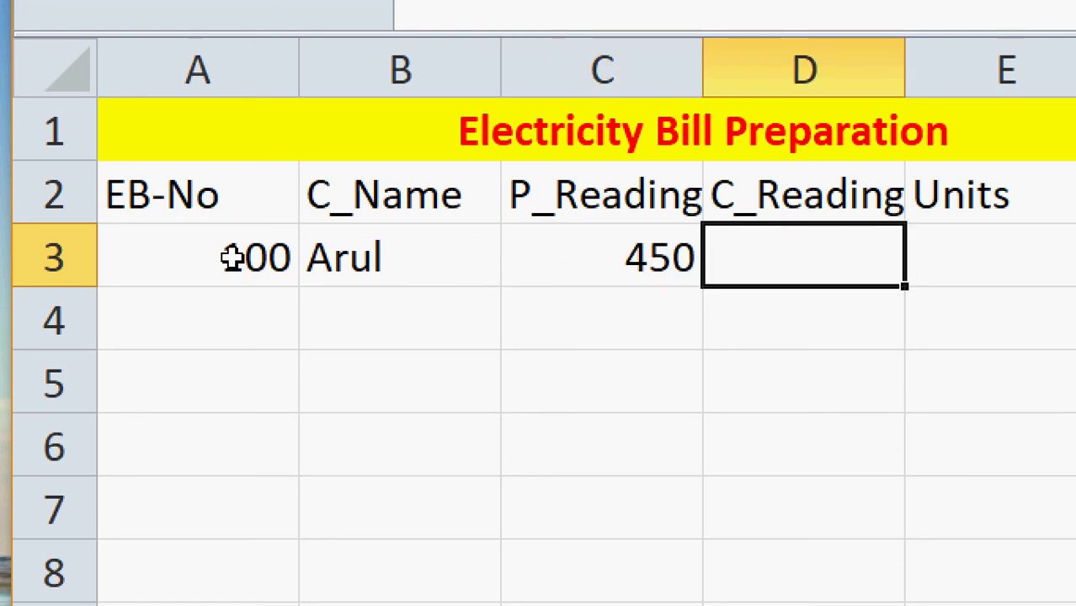
type("600")
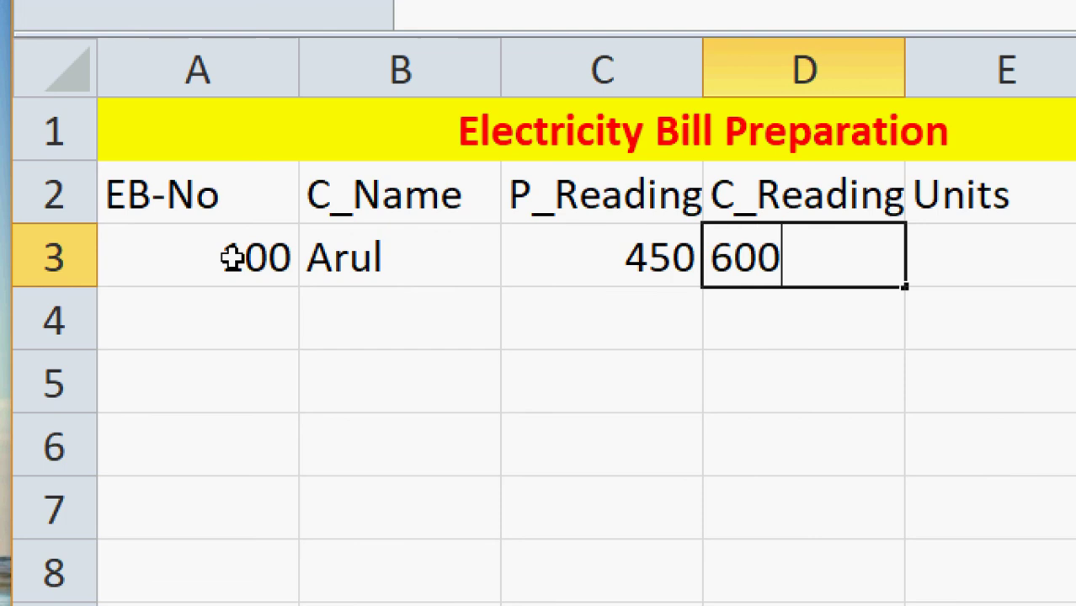
key("Tab")
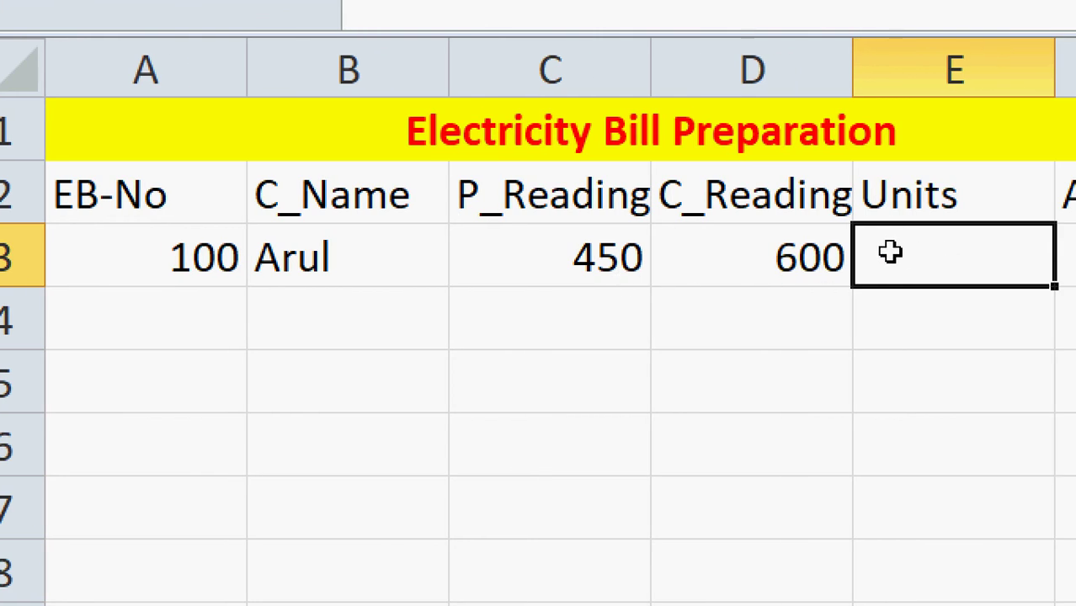
Step: Enter =D3-C3 in E3 so the first customer's Units shows 150
left_click(548, 254)
left_click(739, 190)
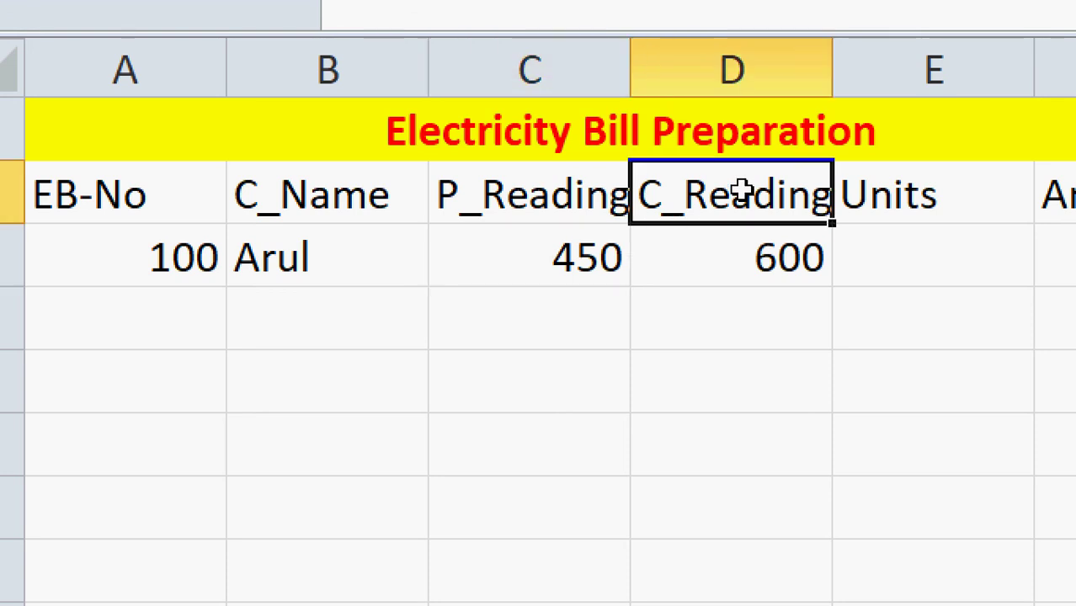
left_click(746, 258)
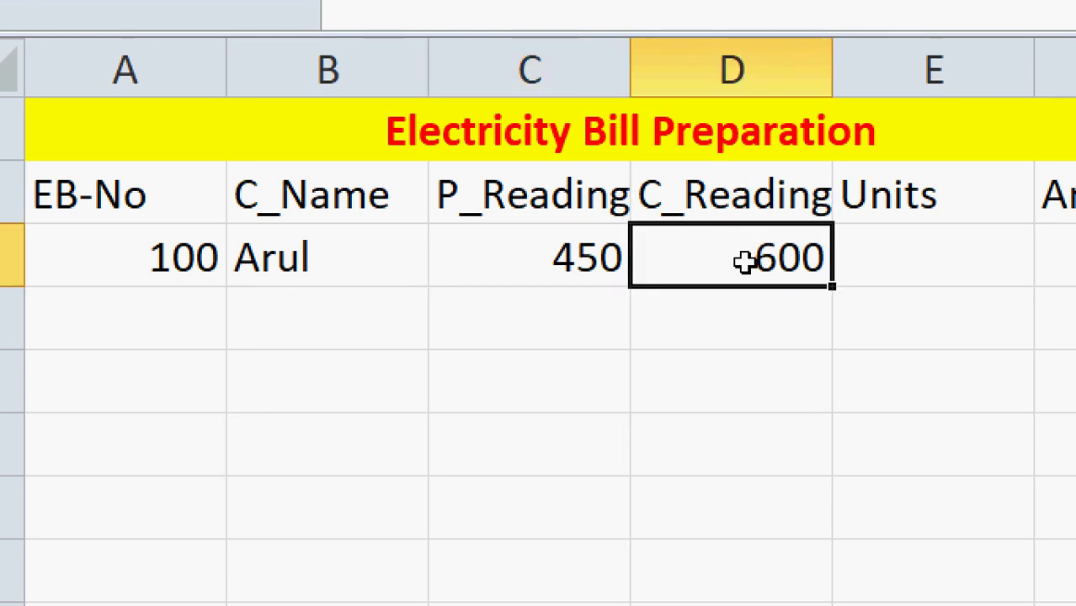
left_click(957, 265)
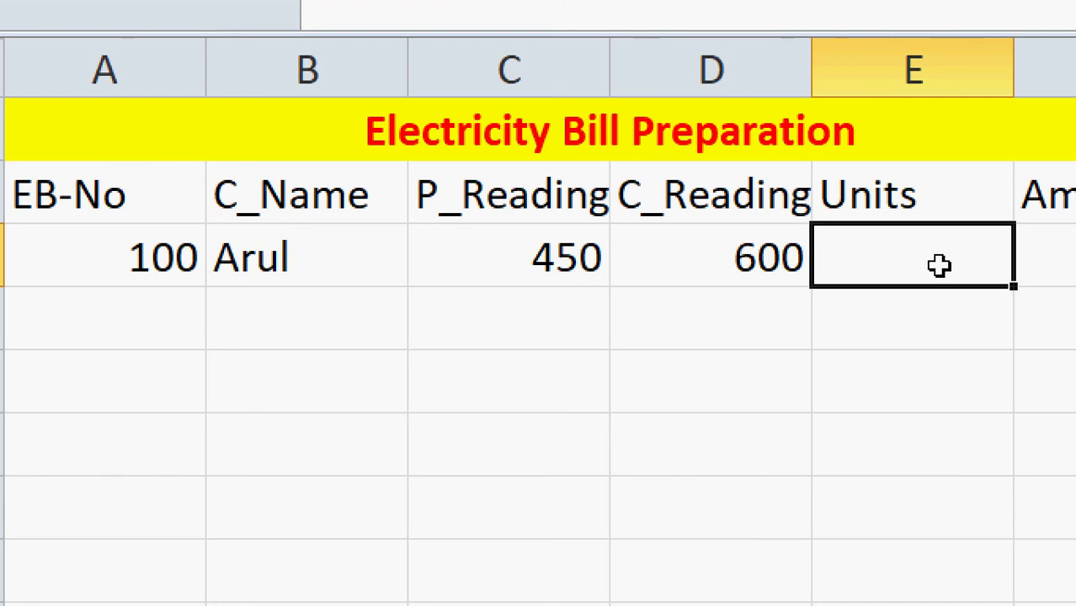
left_click(773, 261)
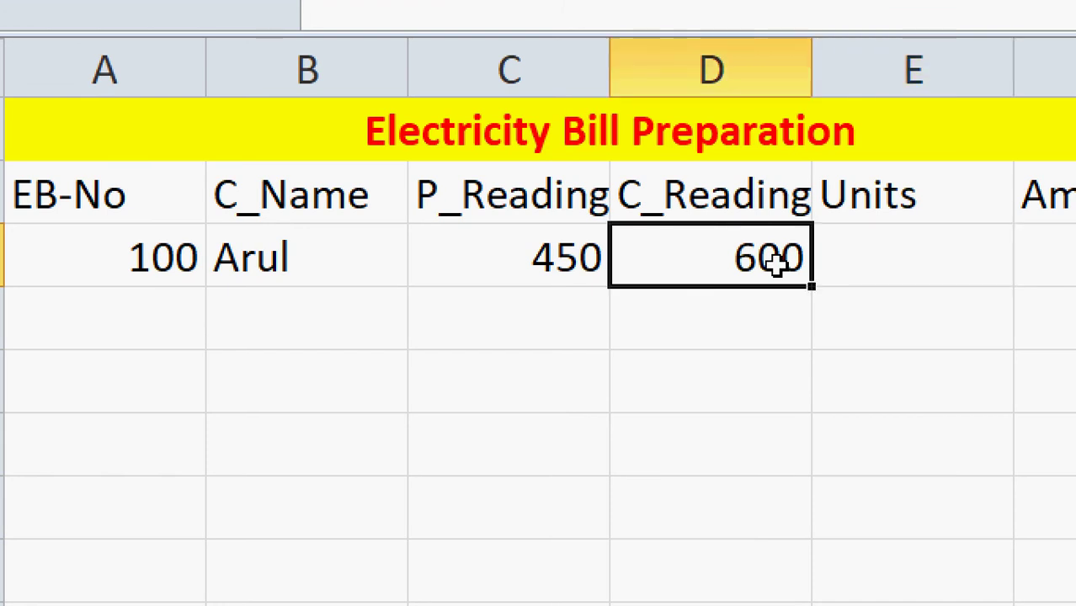
left_click(539, 270)
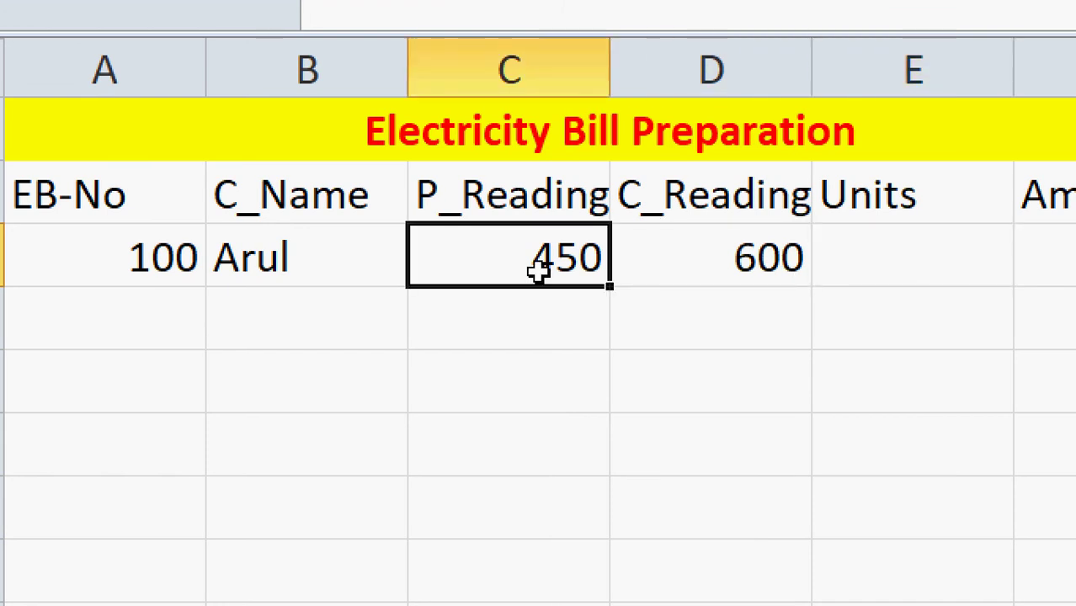
left_click(880, 270)
type("=")
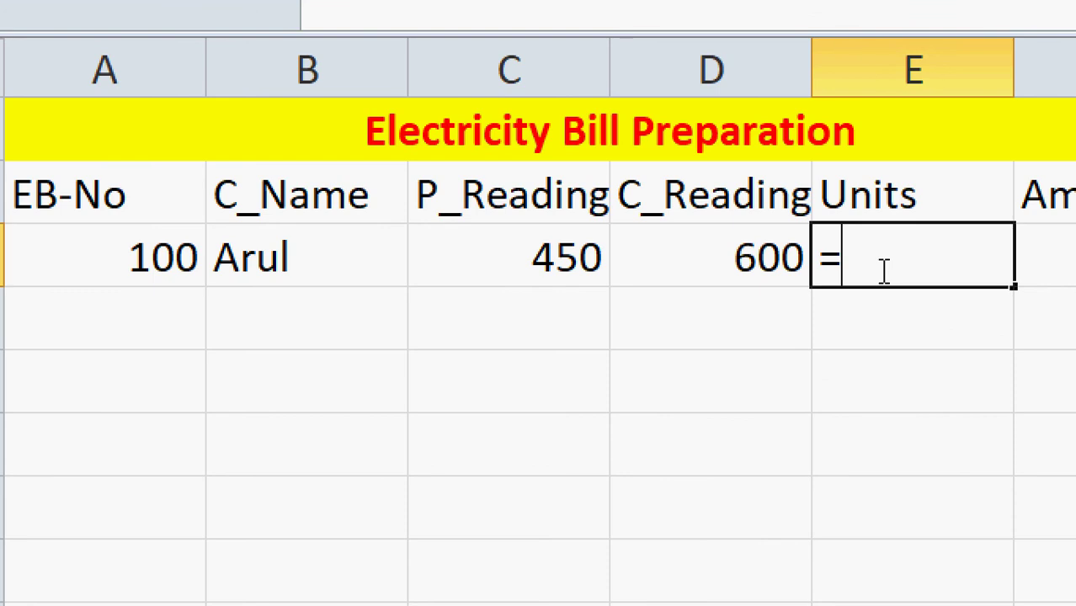
left_click(741, 259)
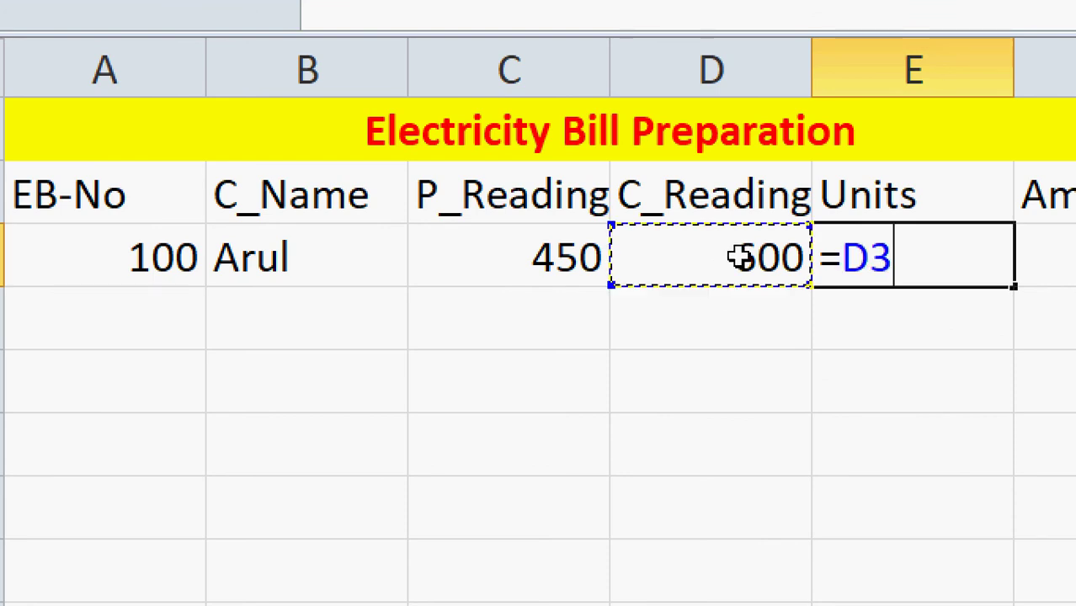
type("-")
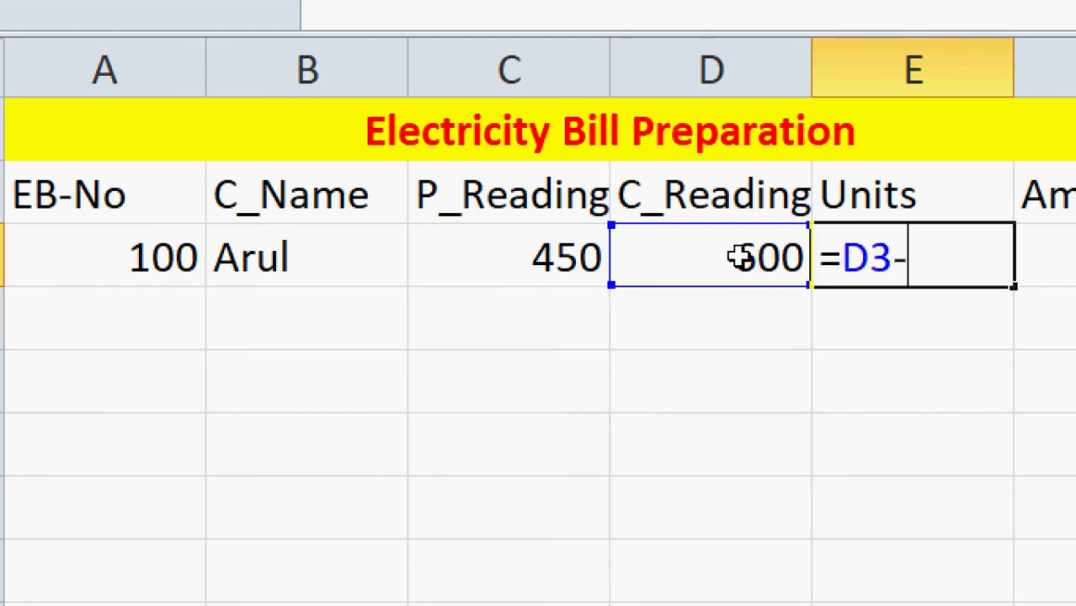
left_click(528, 264)
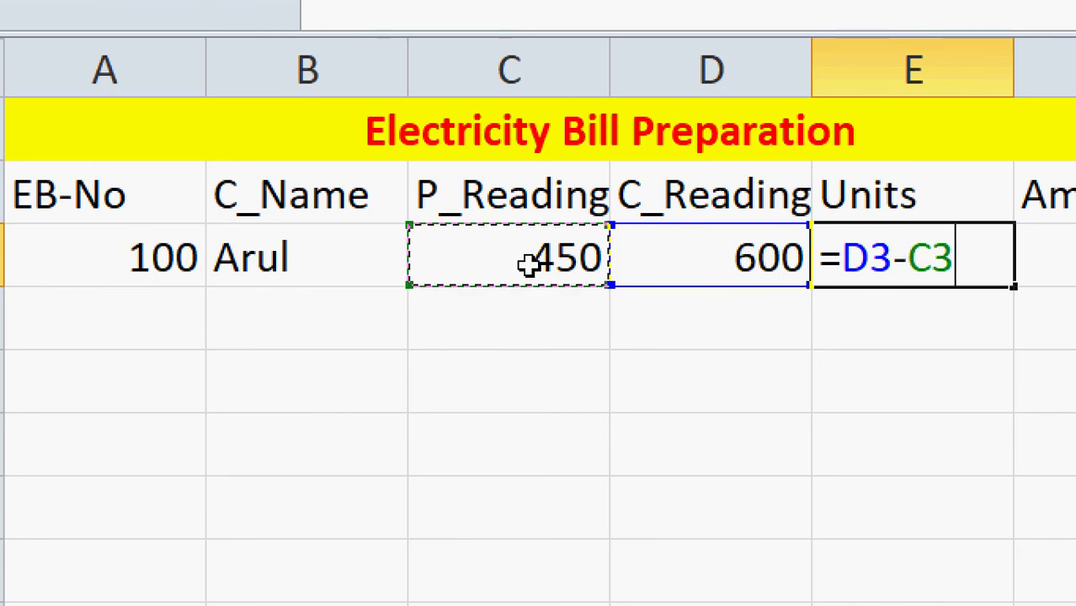
key("Return")
left_click(902, 270)
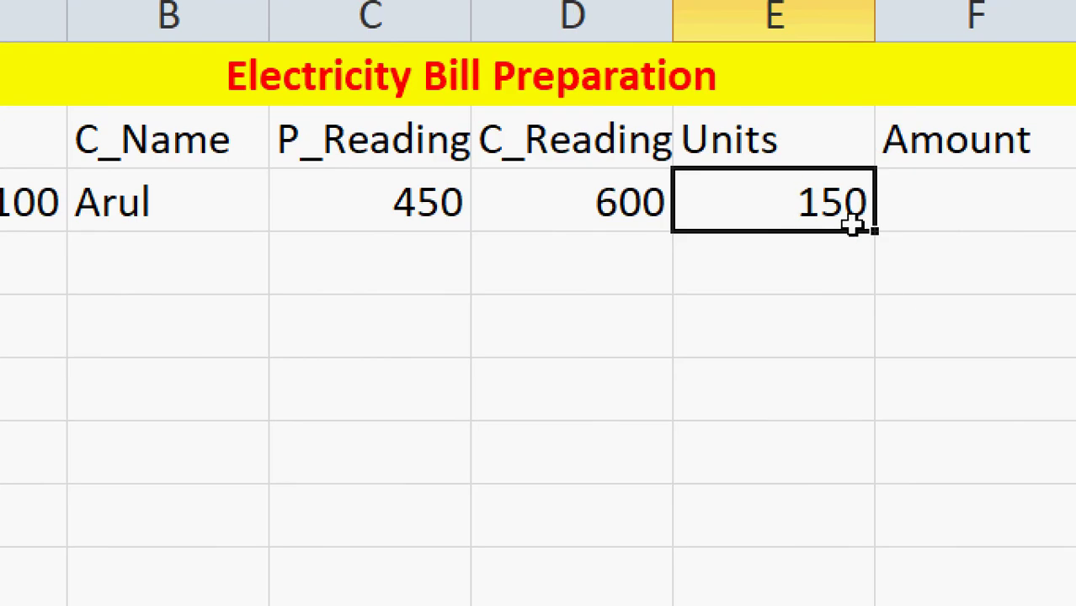
left_click(952, 203)
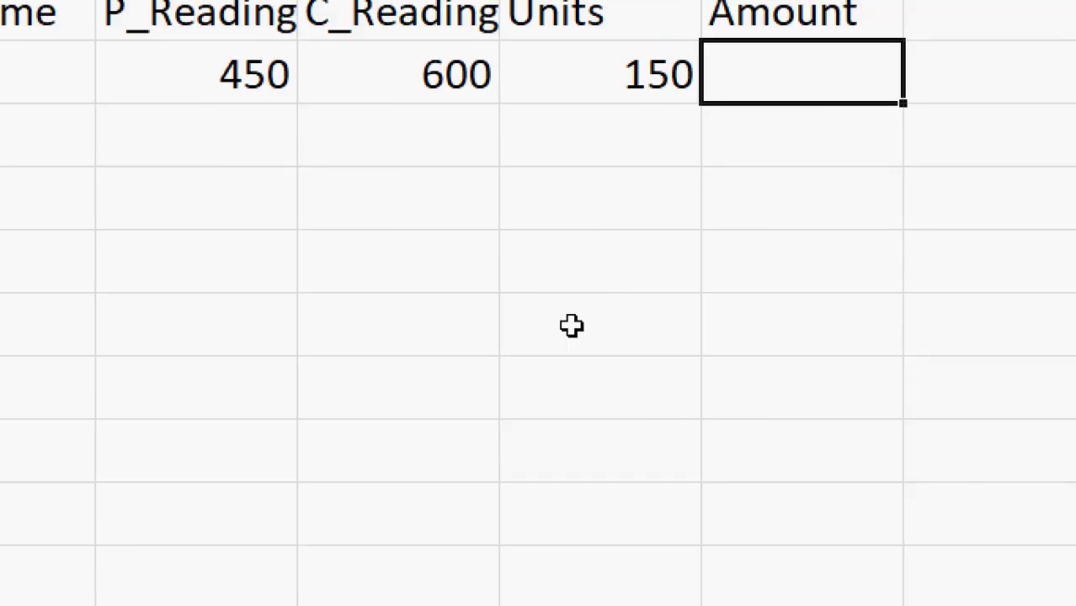
left_click(594, 447)
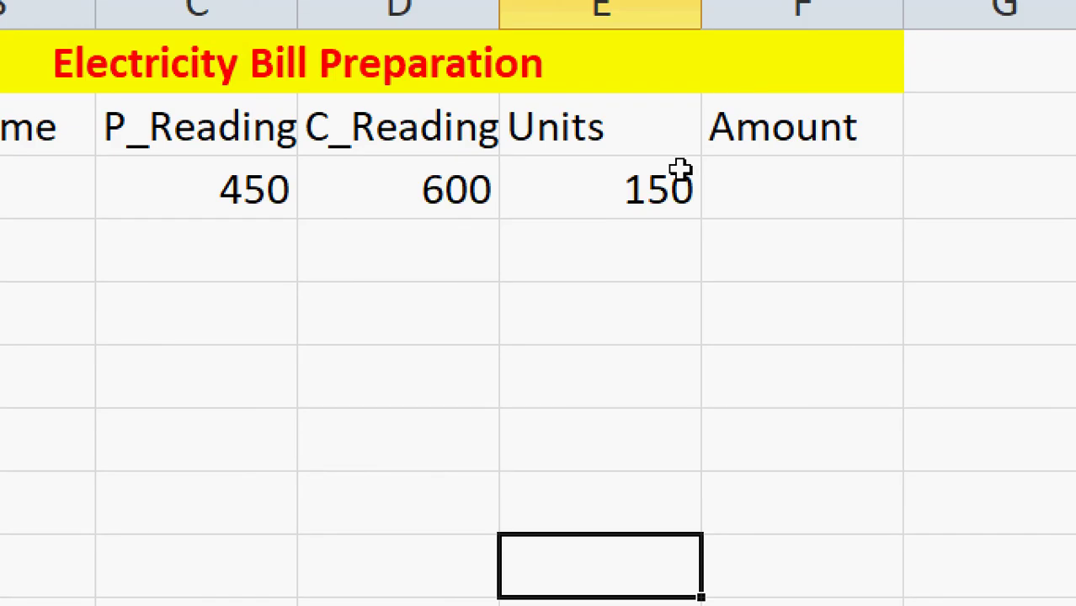
Step: In F3, type =if(and(E3<=100),e3*10 to charge 10 per unit up to 100 units
left_click(815, 200)
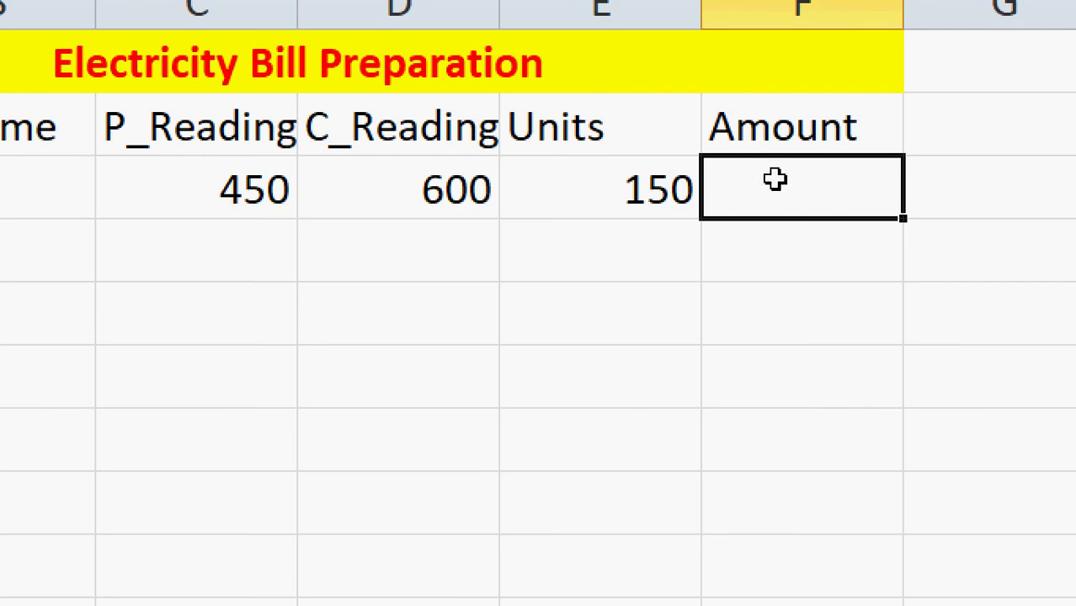
type("=")
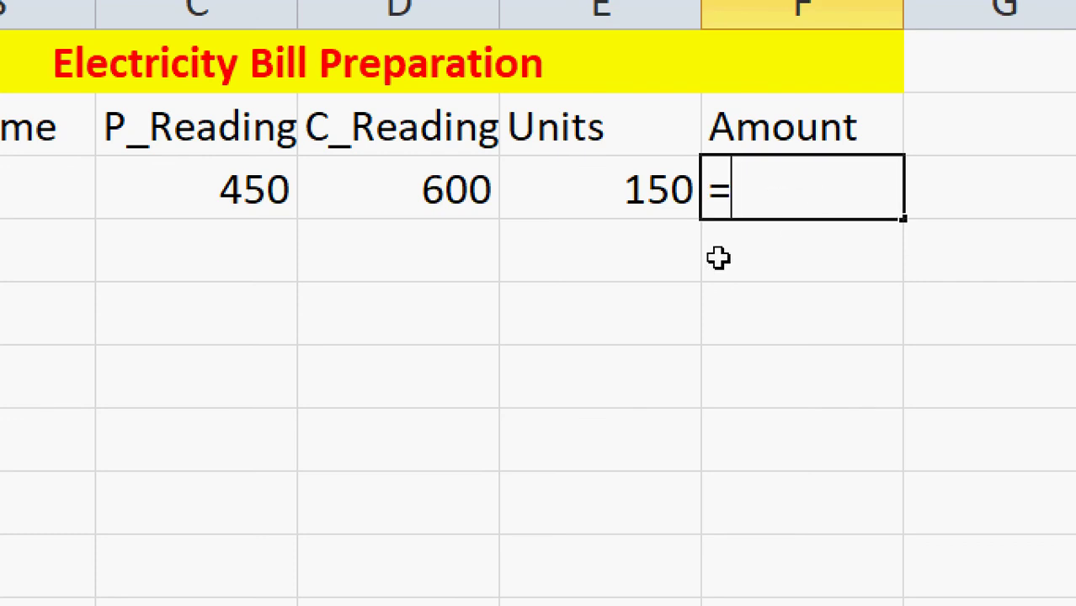
type("if")
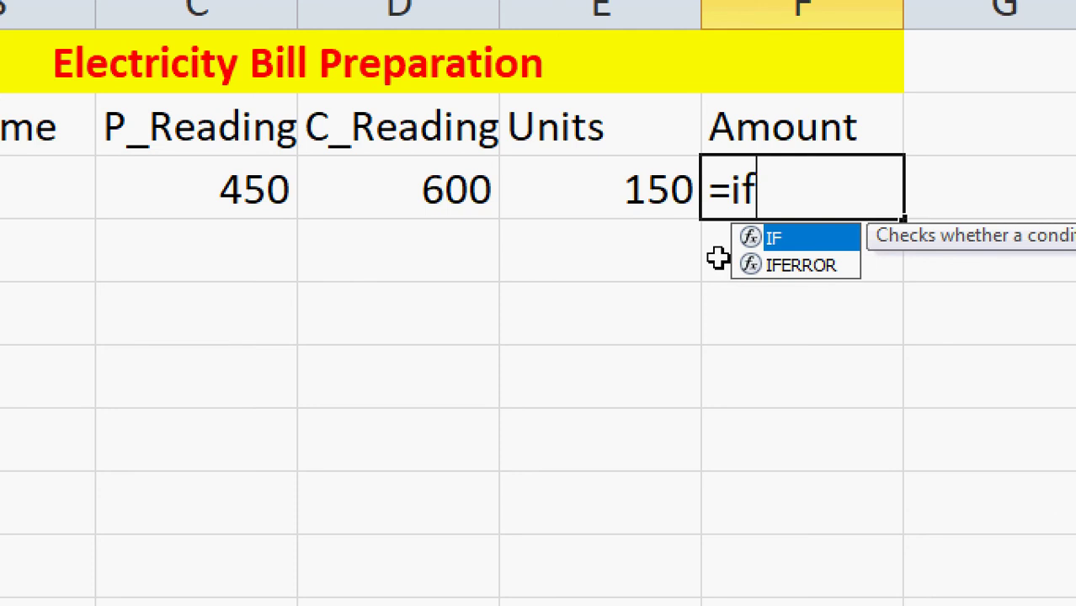
type("(")
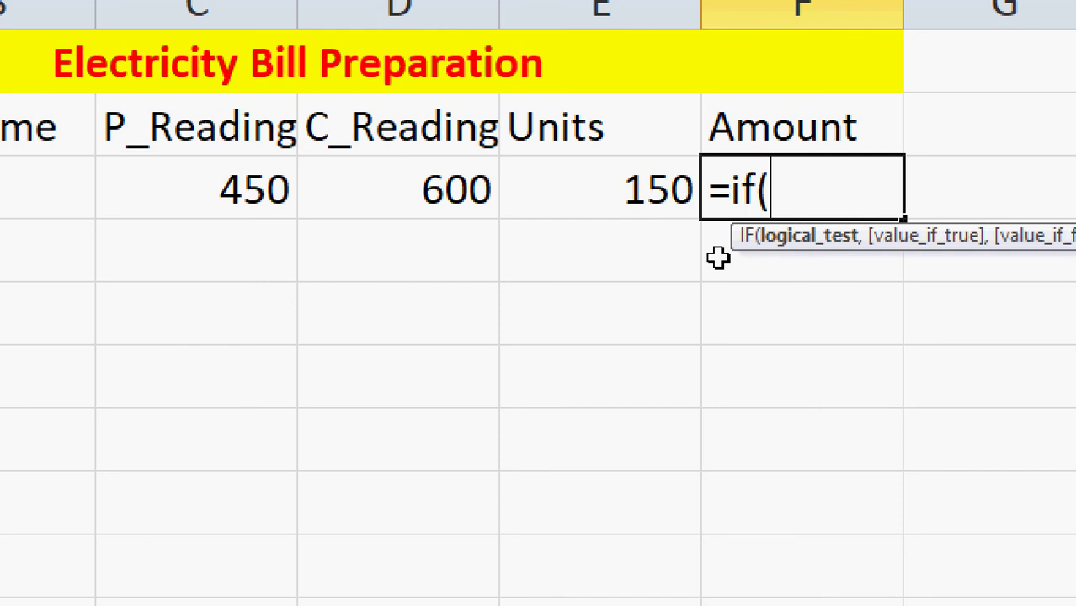
type("and")
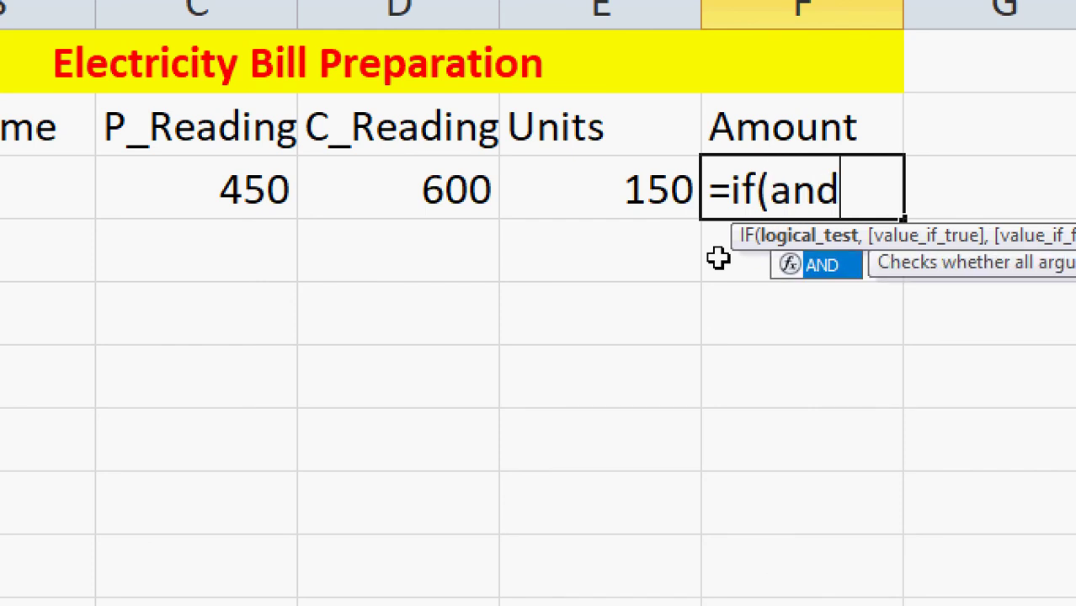
type("(")
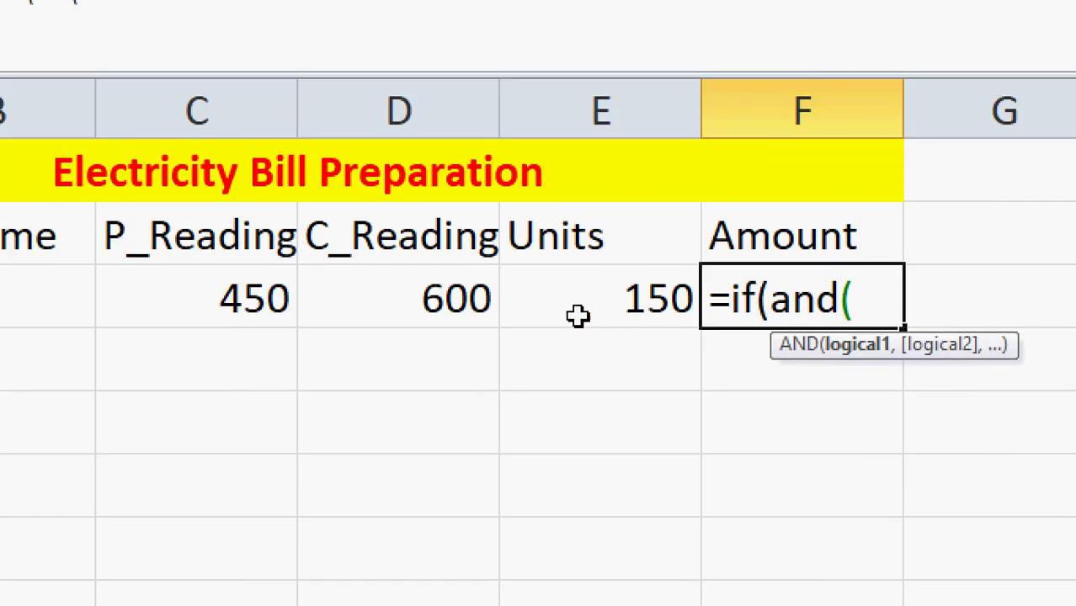
left_click(610, 314)
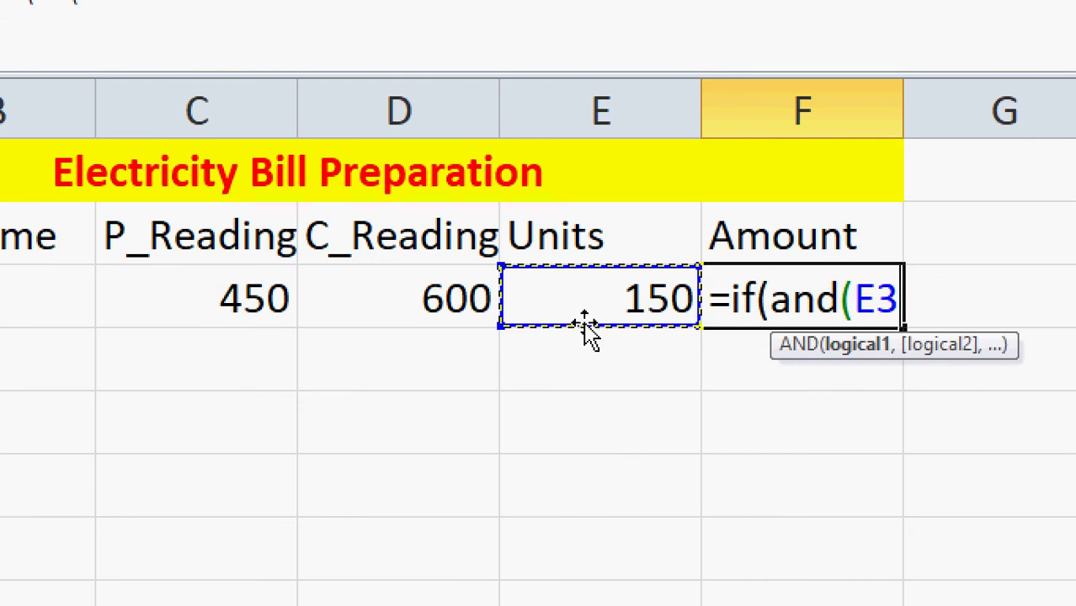
type("<=100")
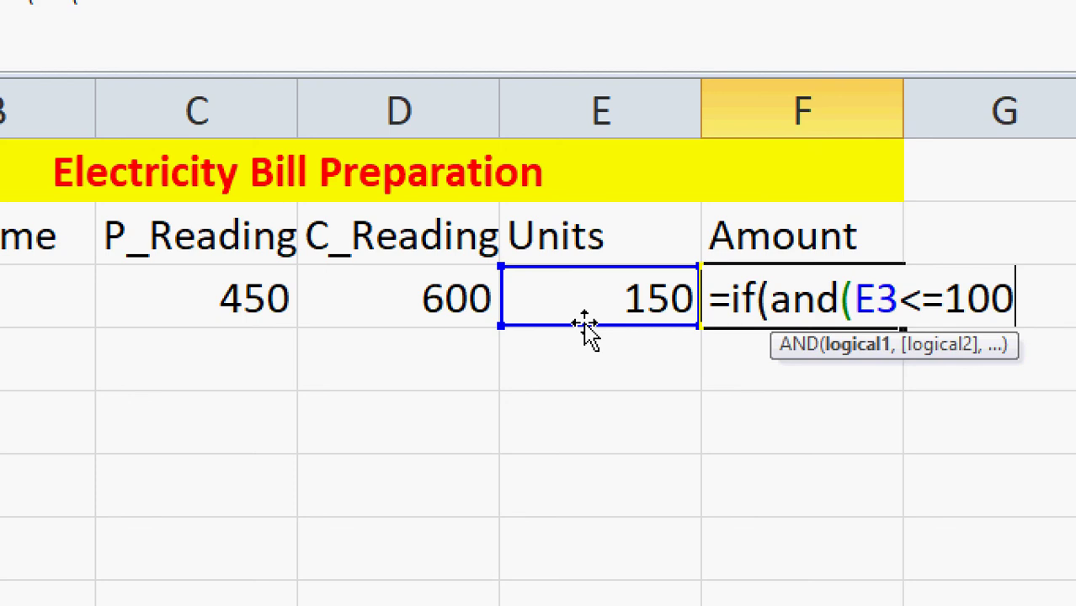
type(",")
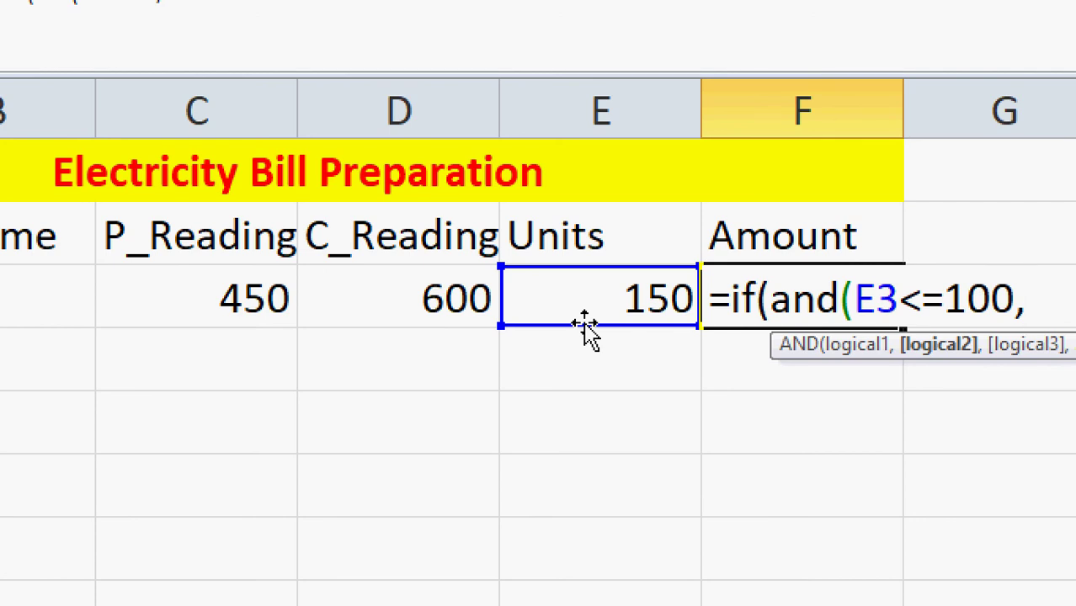
key("BackSpace")
type(")")
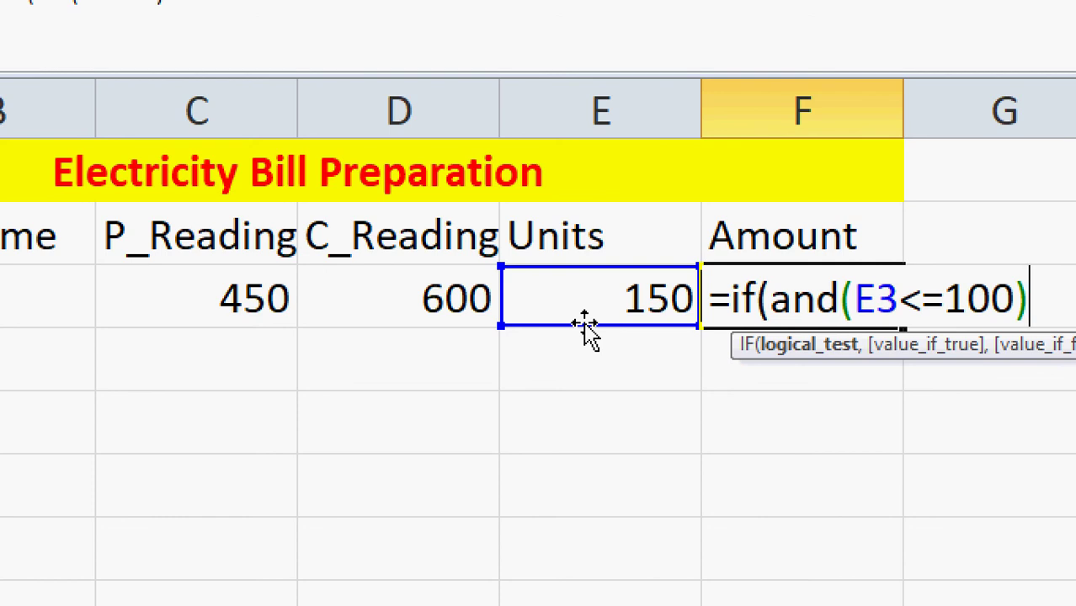
type(",")
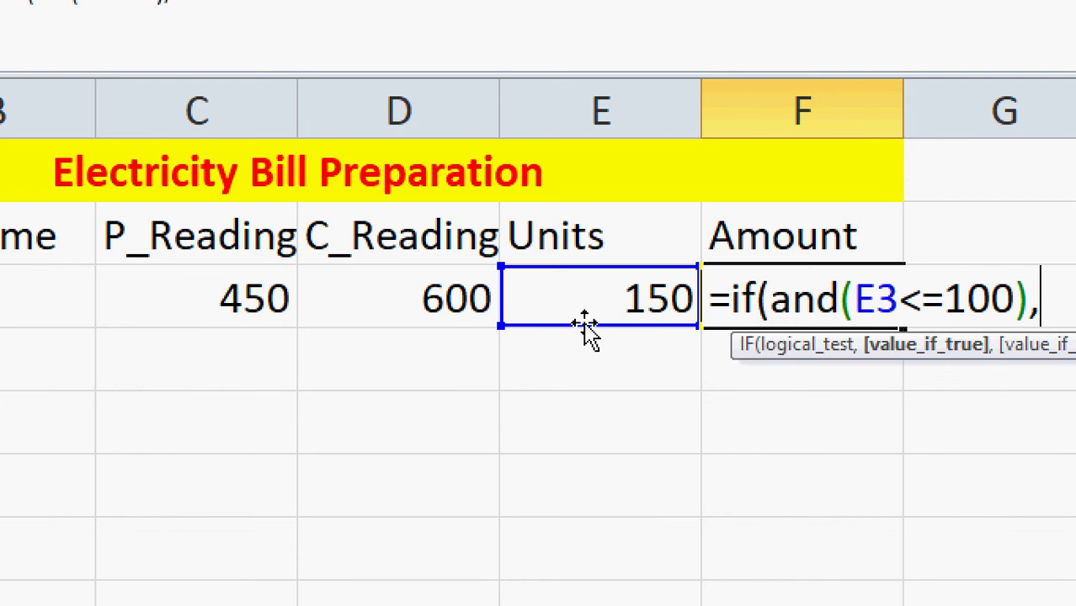
type("e")
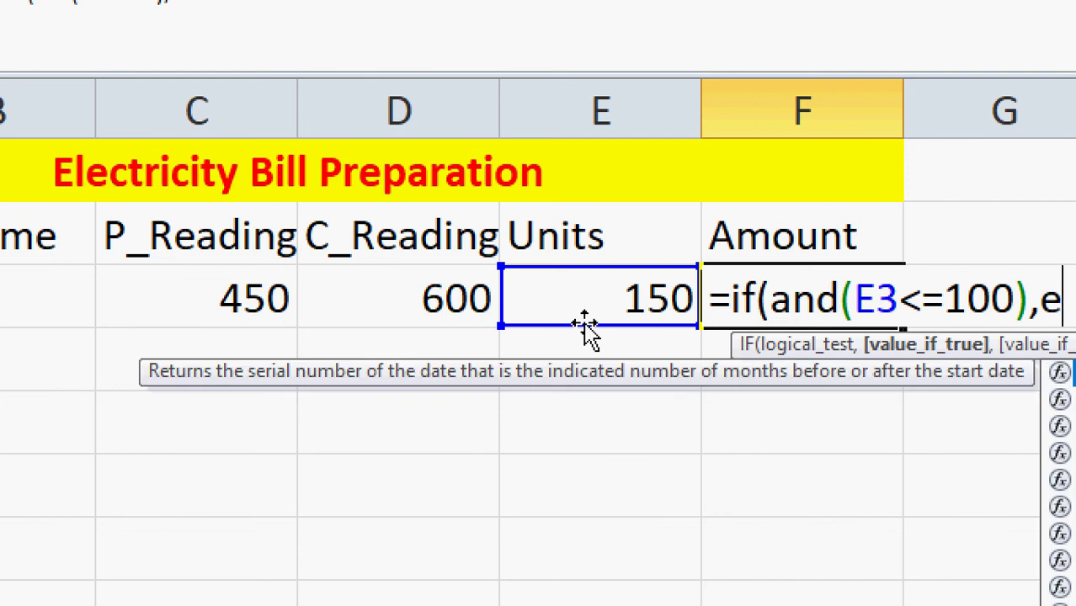
type("3")
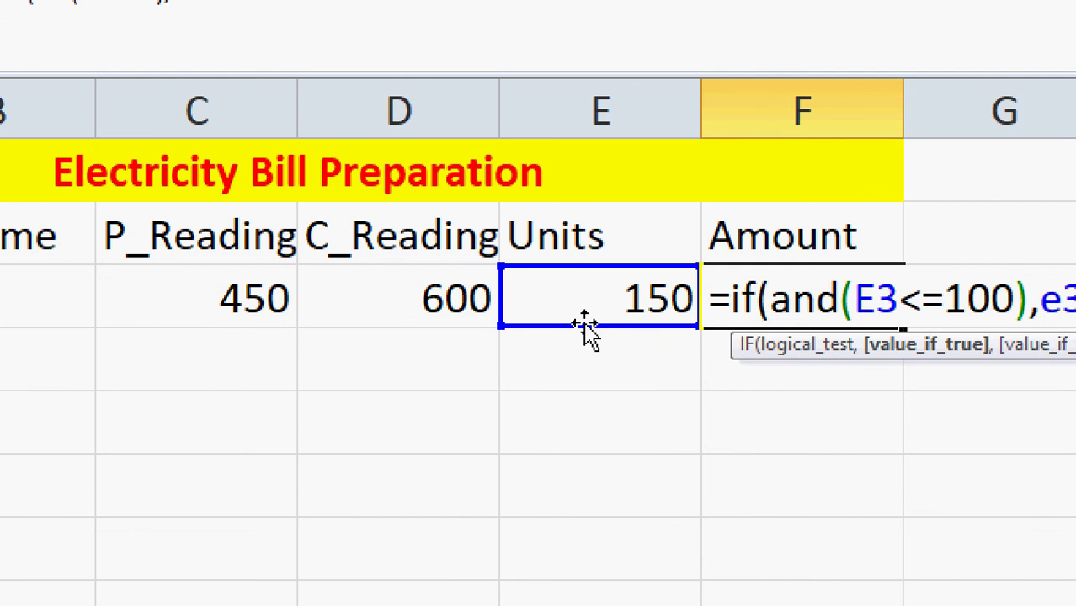
type("*10")
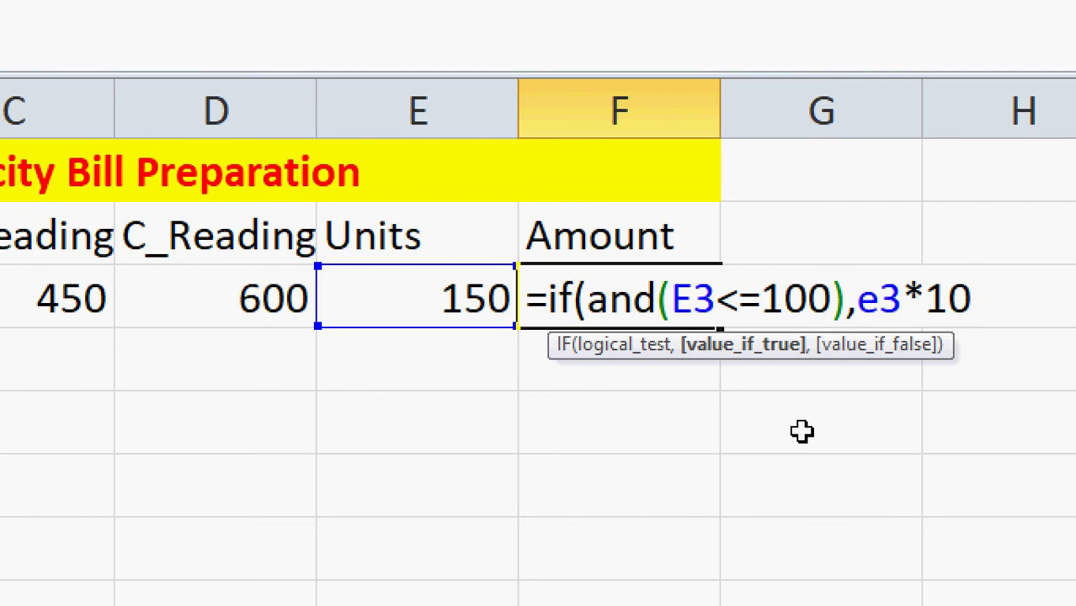
Step: Append a nested condition ,if(and(e3>100,e3<=300 to the F3 formula
type(",")
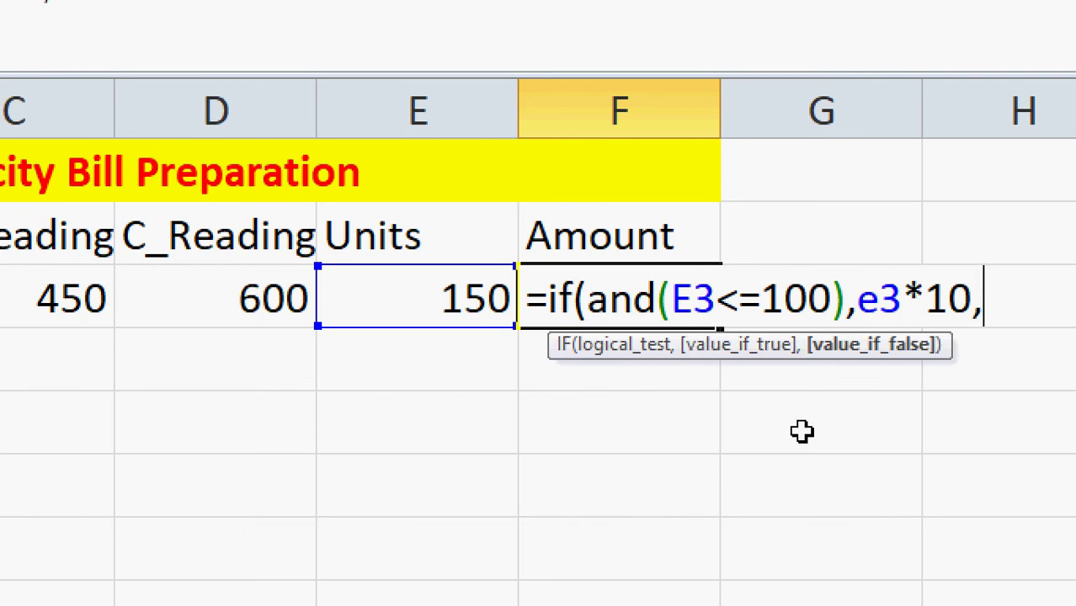
type("if(")
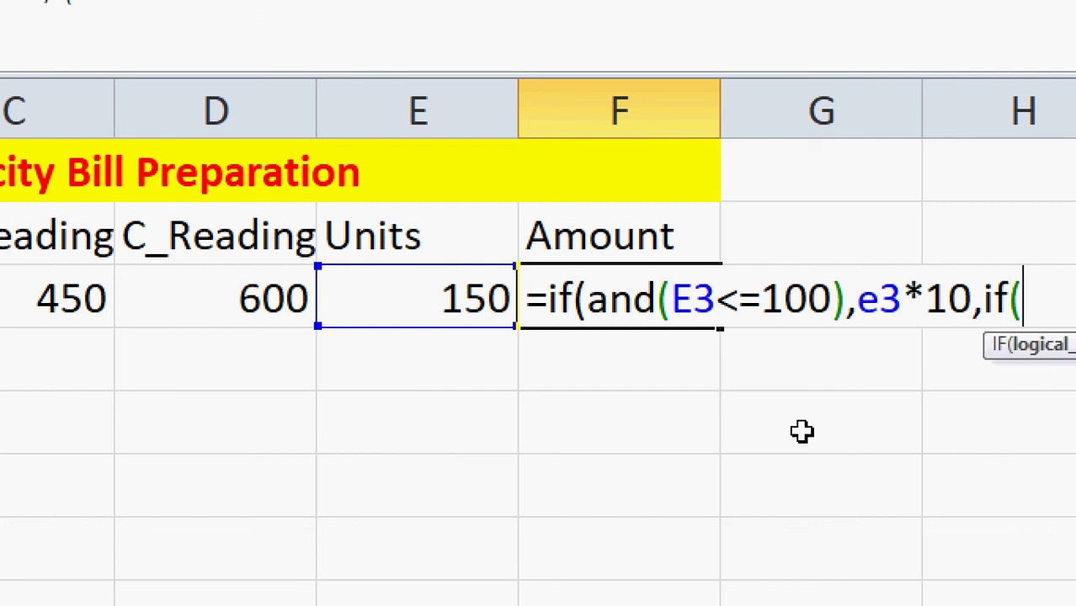
type("and")
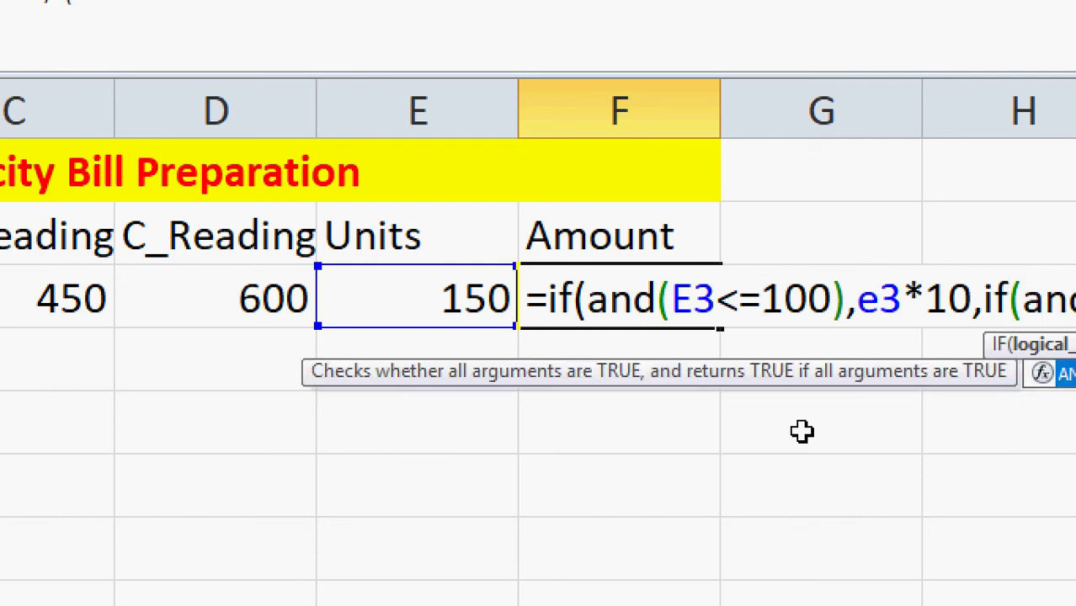
type("(")
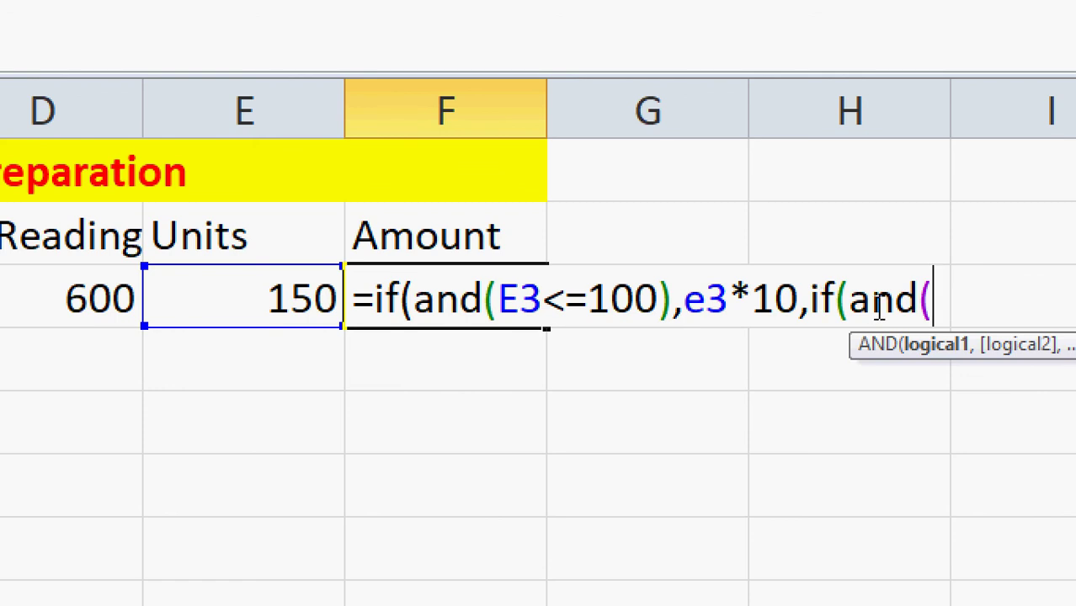
type("e3")
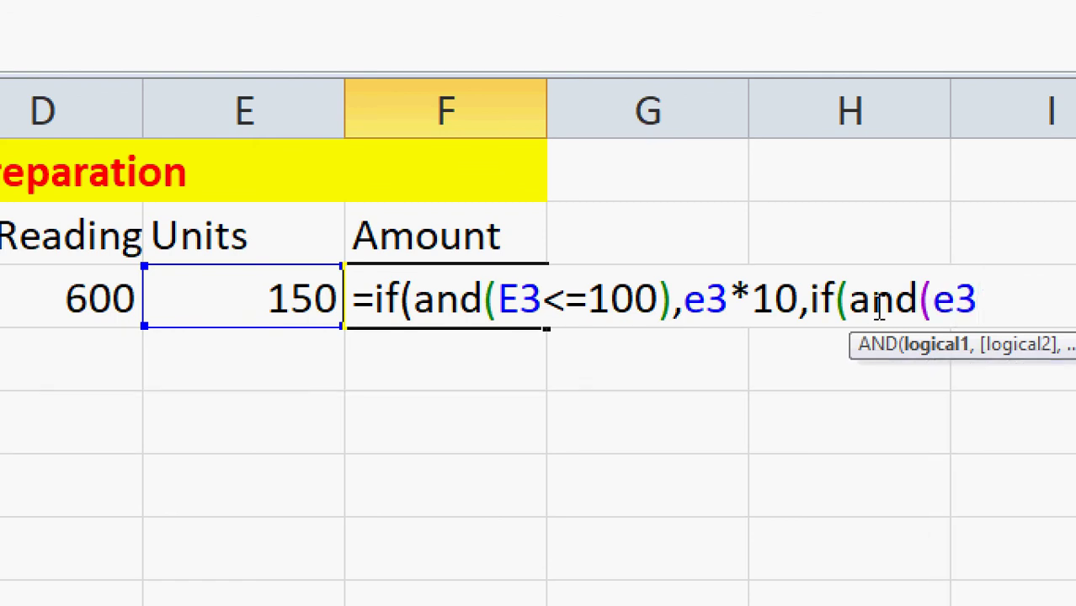
type(">100")
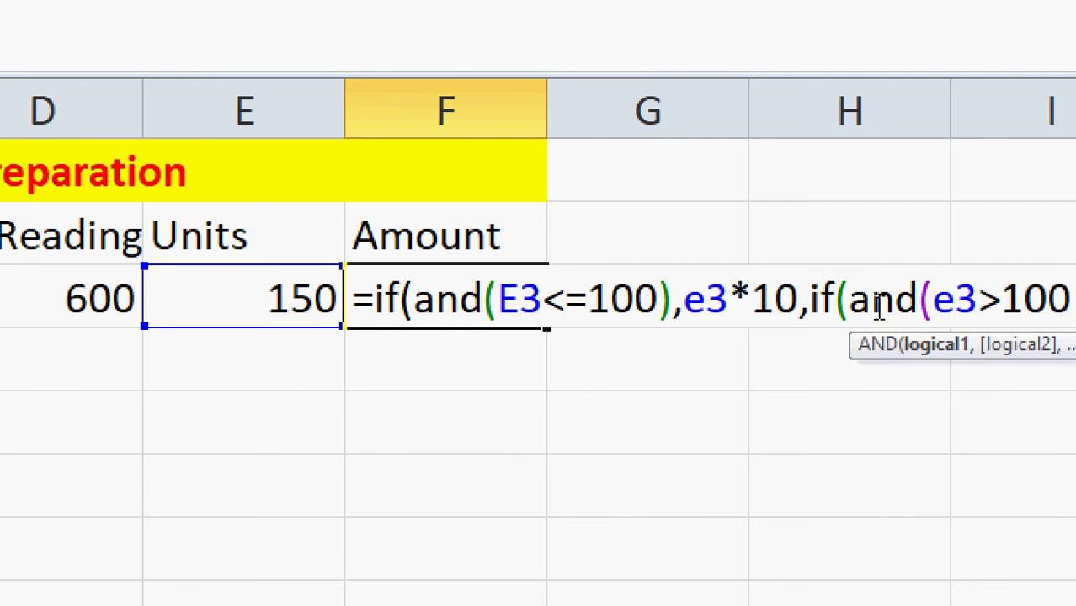
type(",")
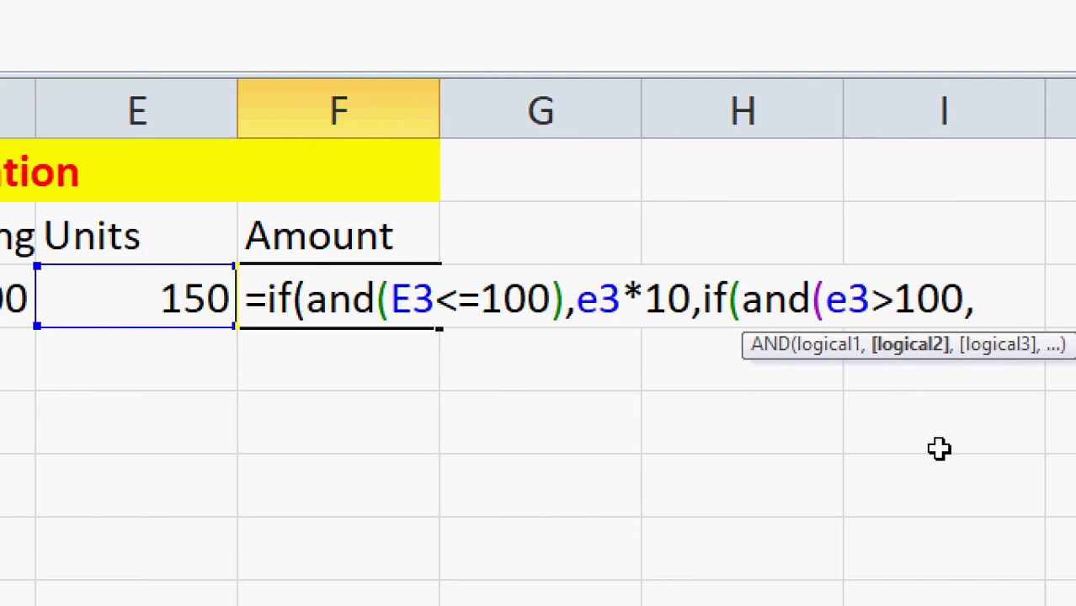
type("e3")
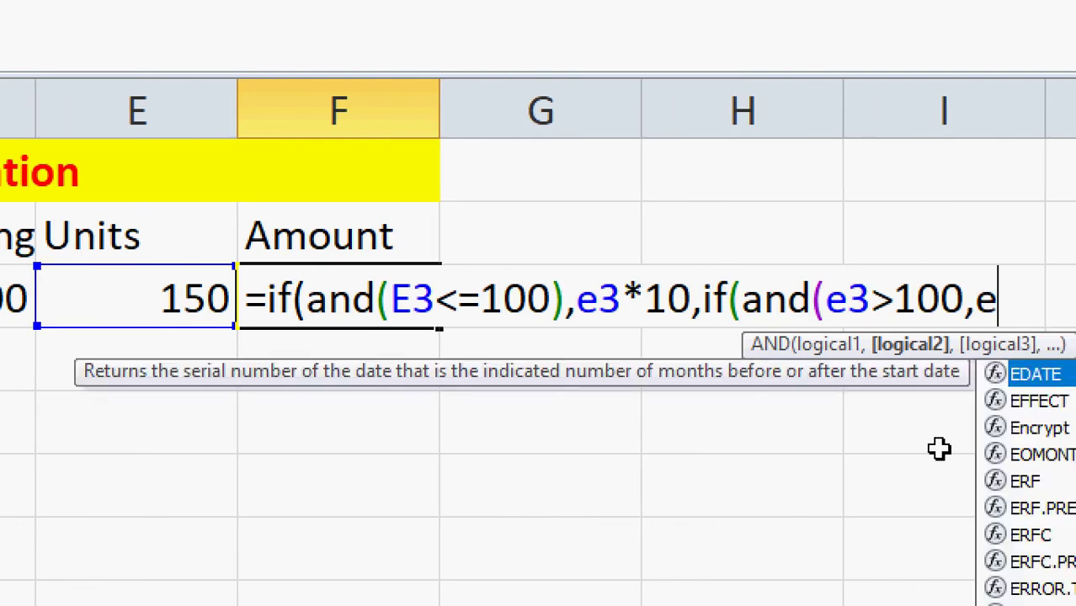
type("<=")
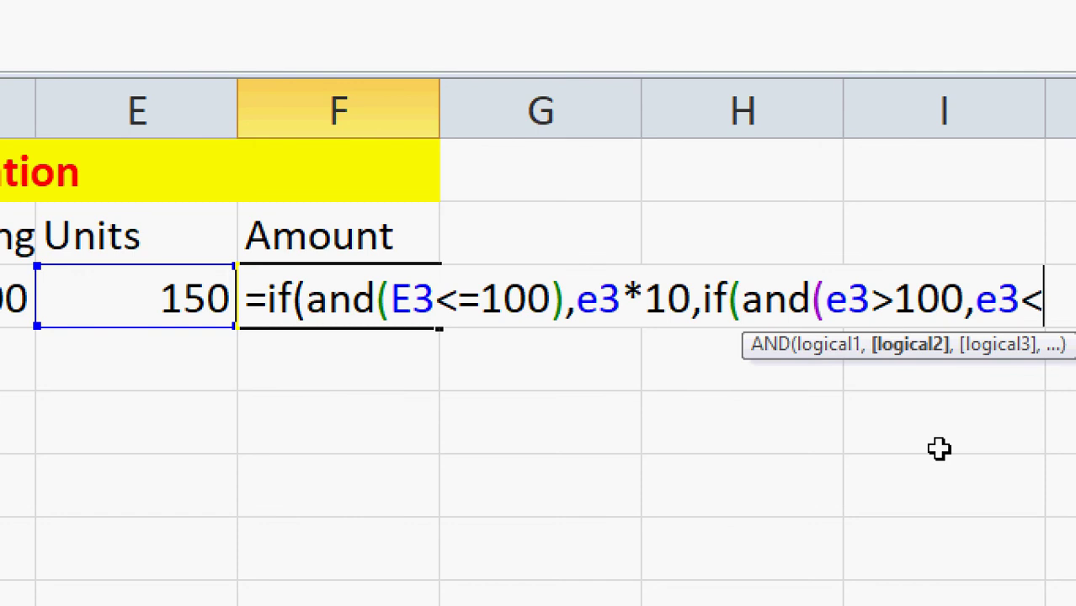
type("300")
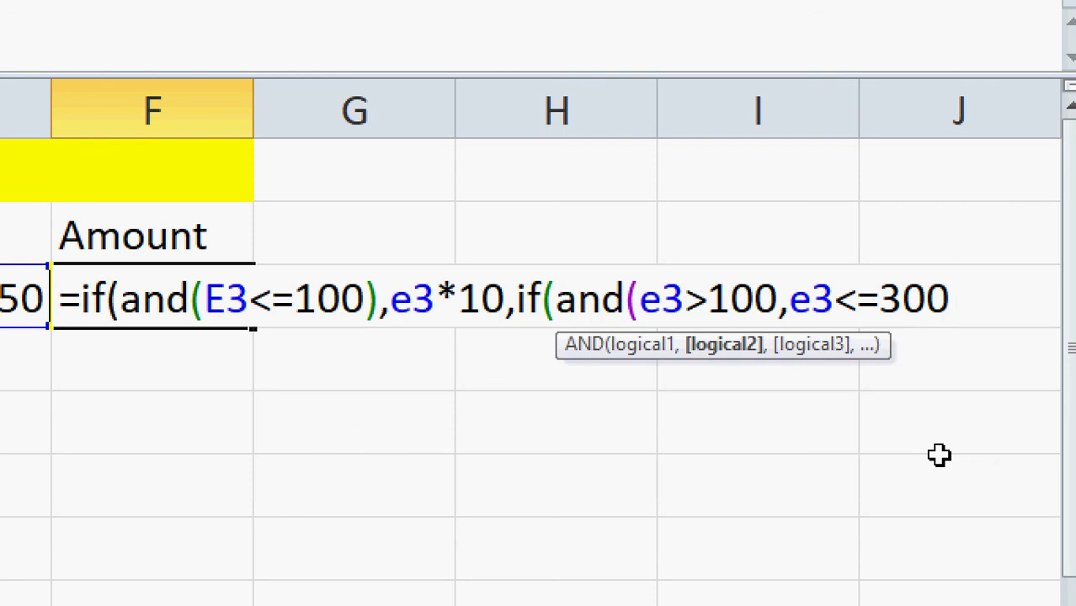
Step: Finish F3 with ),e3*12,e3&15)), removing the accidental extra if(and
type(")")
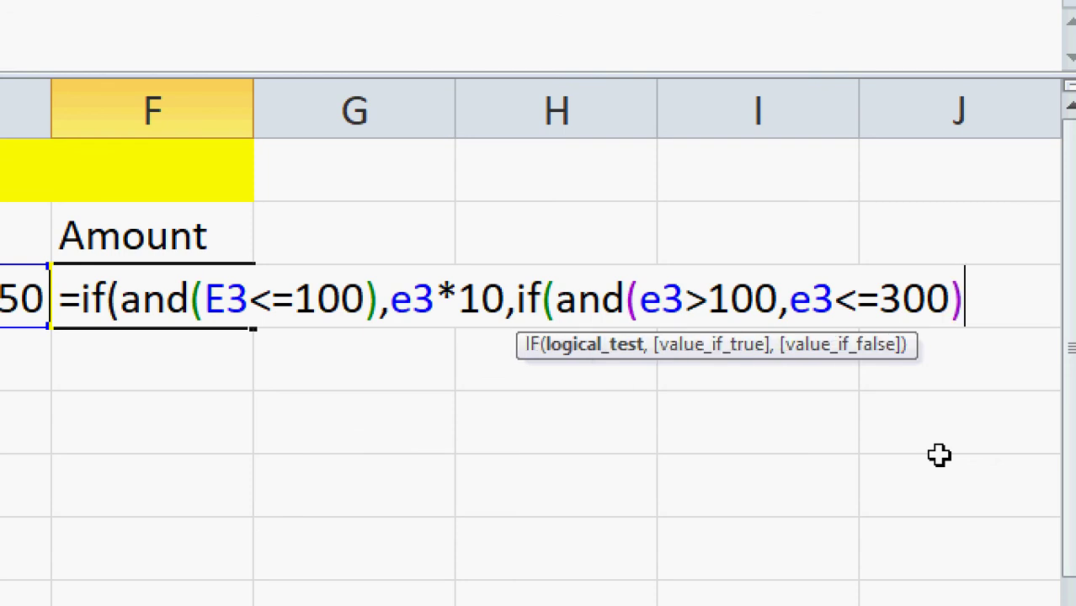
type(",")
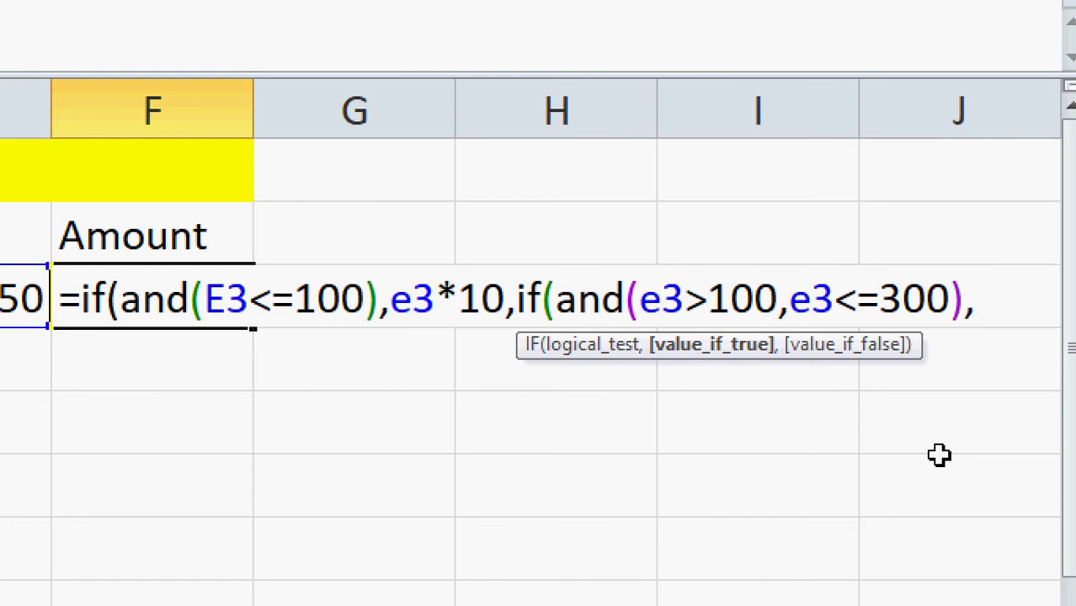
type("e3")
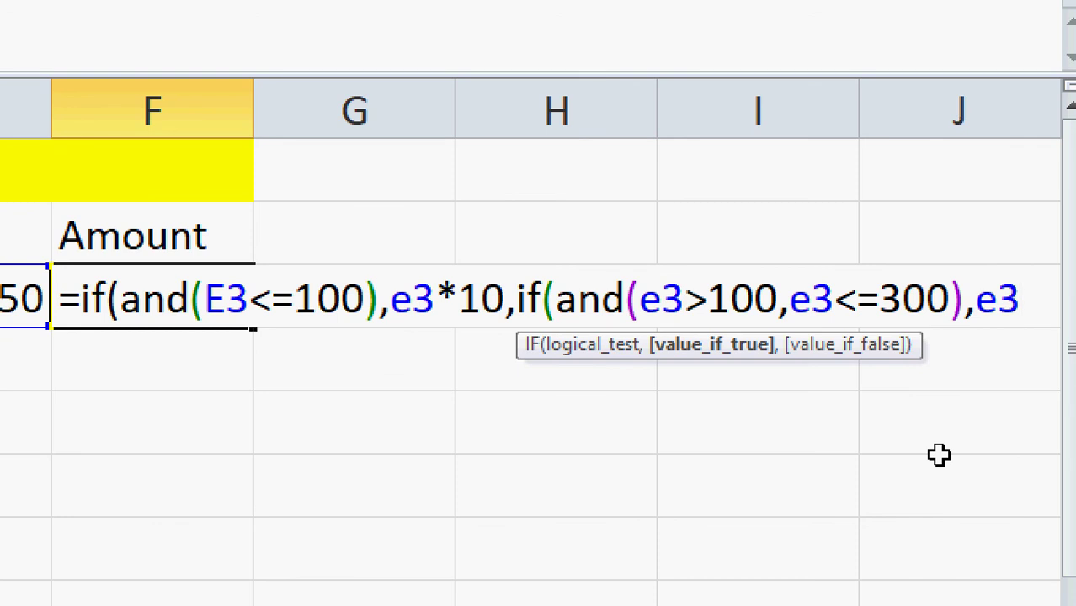
type("*12")
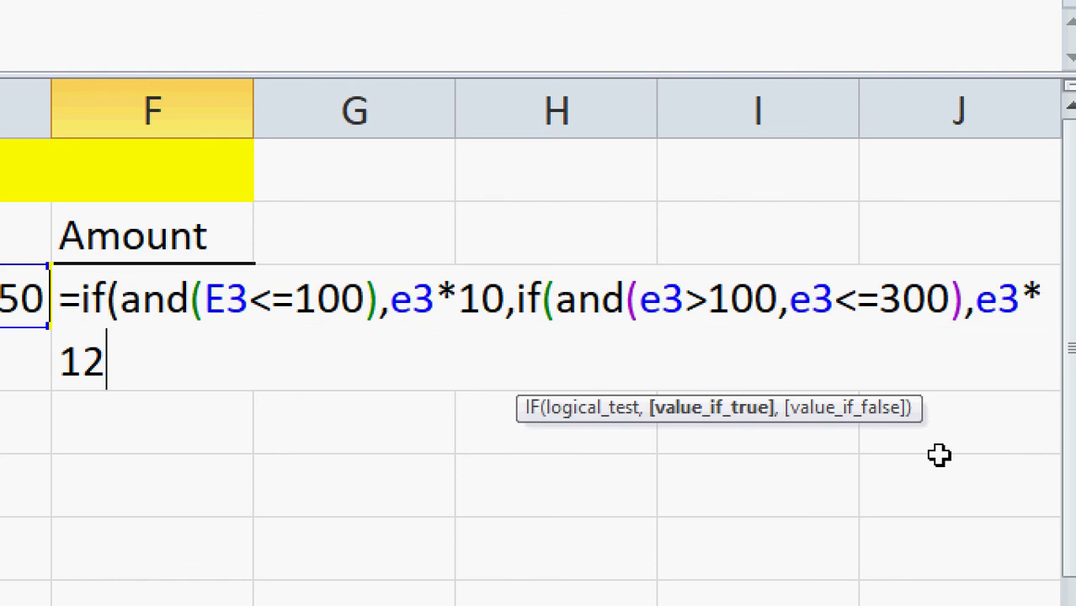
type(",if")
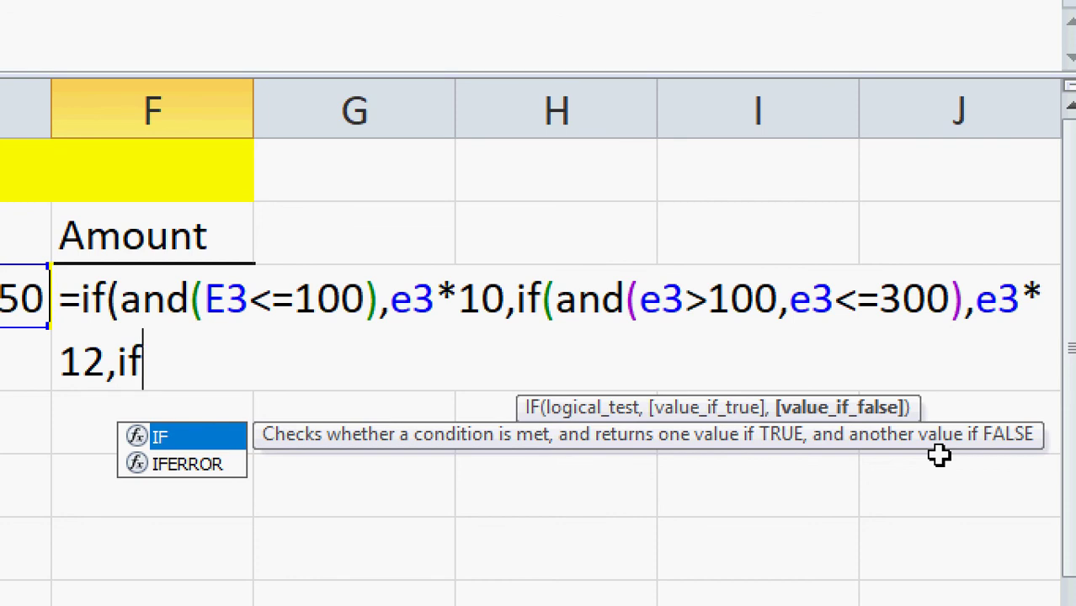
type("(and")
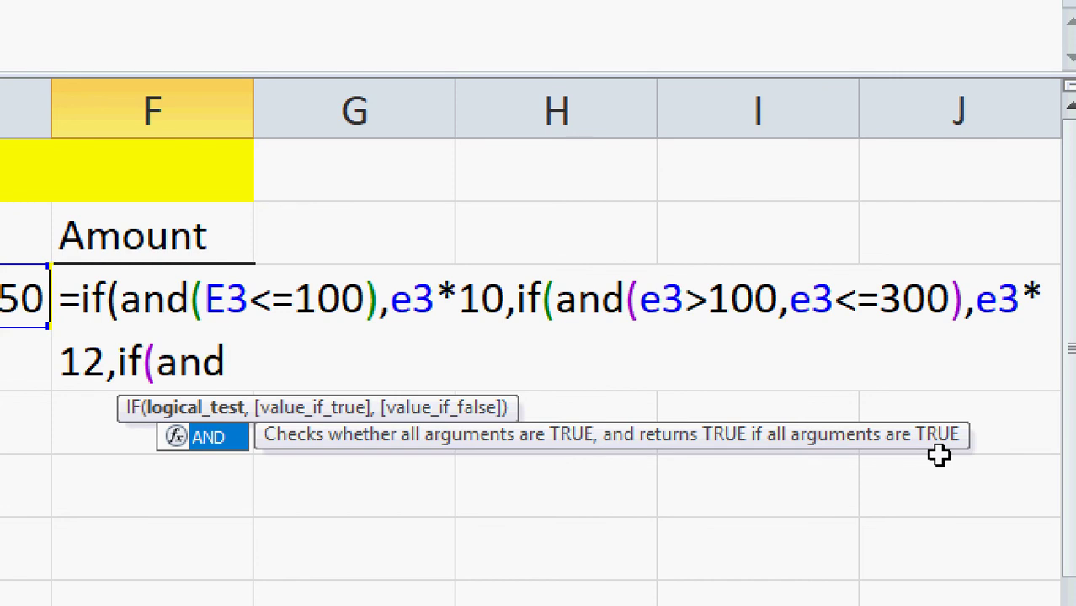
key("BackSpace")
key("BackSpace")
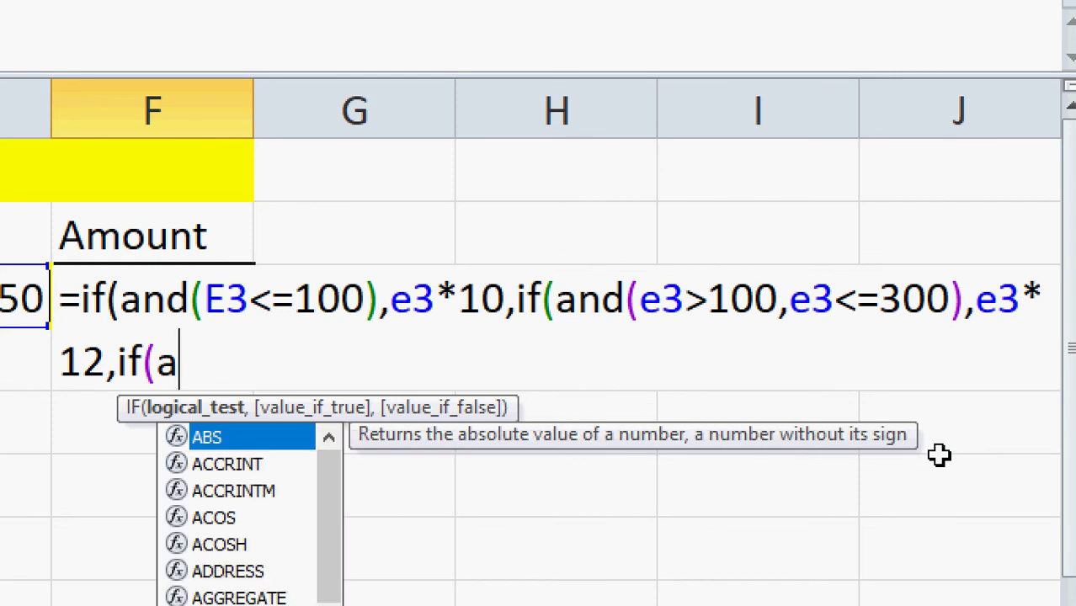
key("BackSpace")
key("BackSpace")
key("BackSpace")
key("BackSpace")
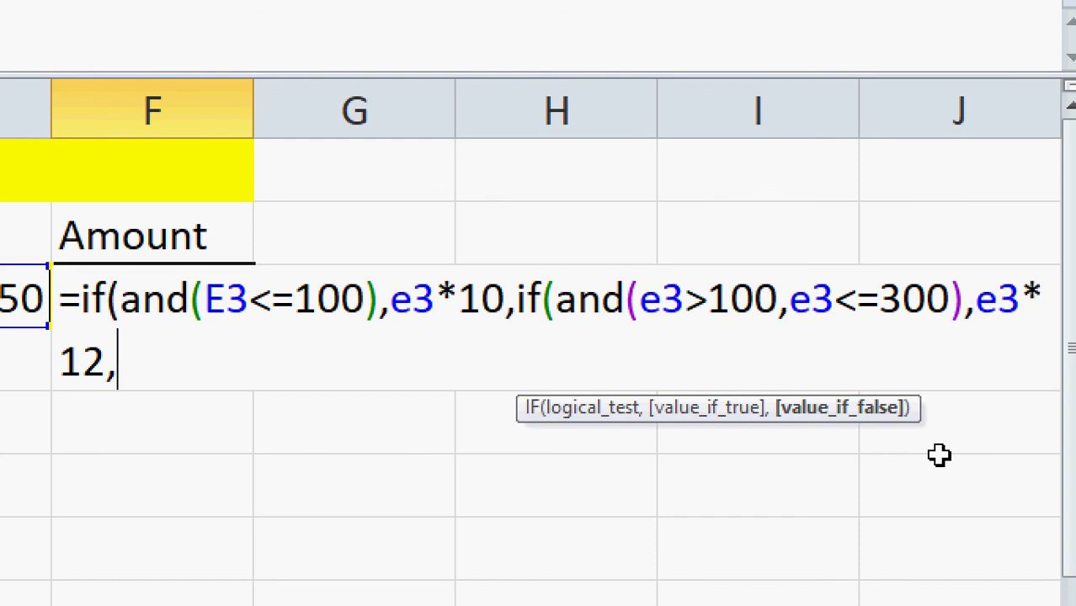
type("e3")
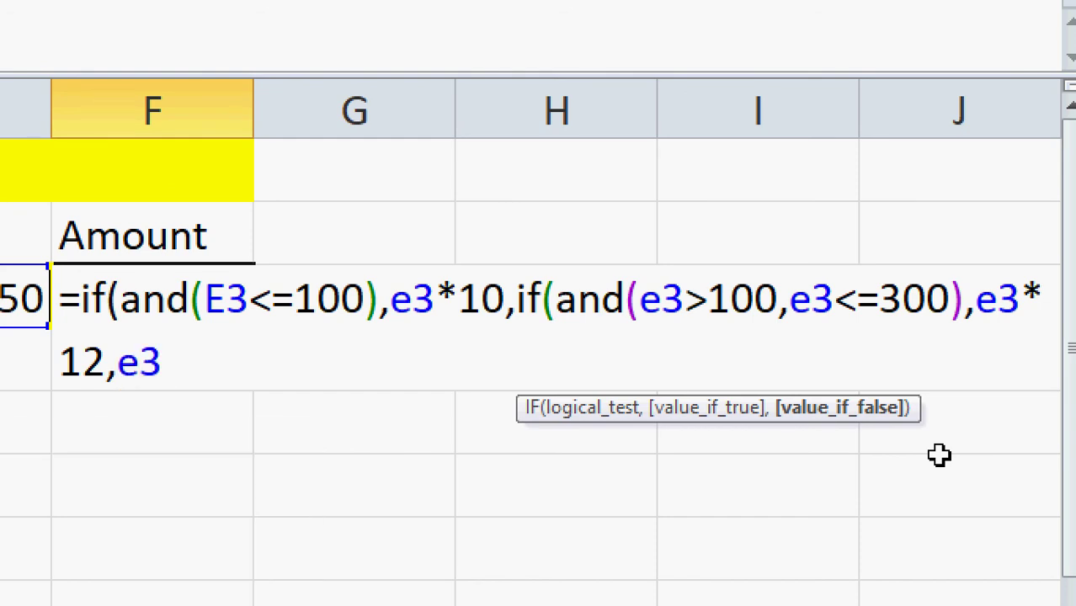
type("&15")
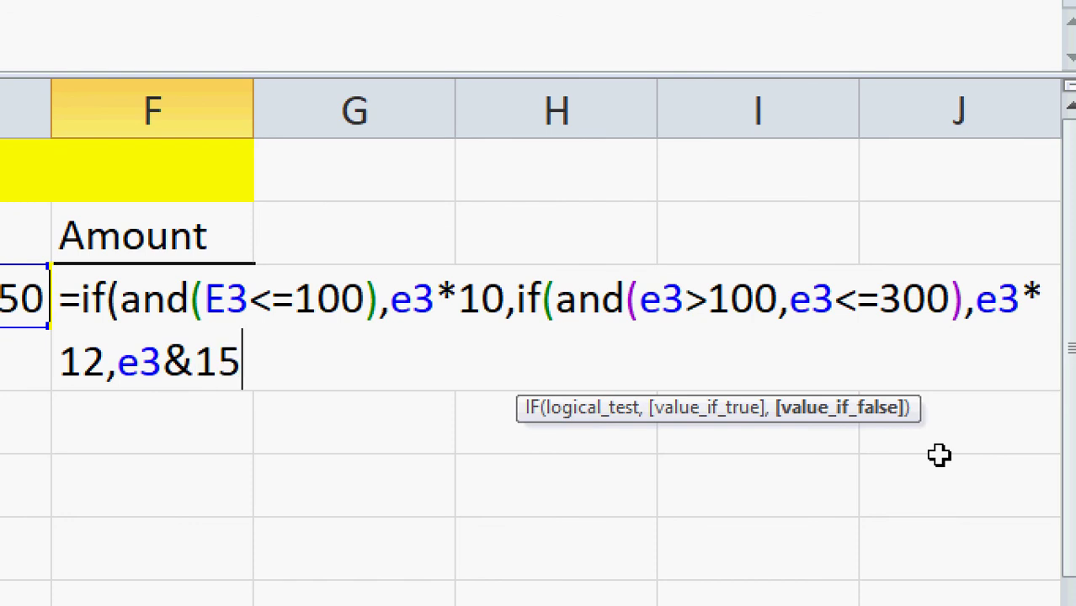
type(")")
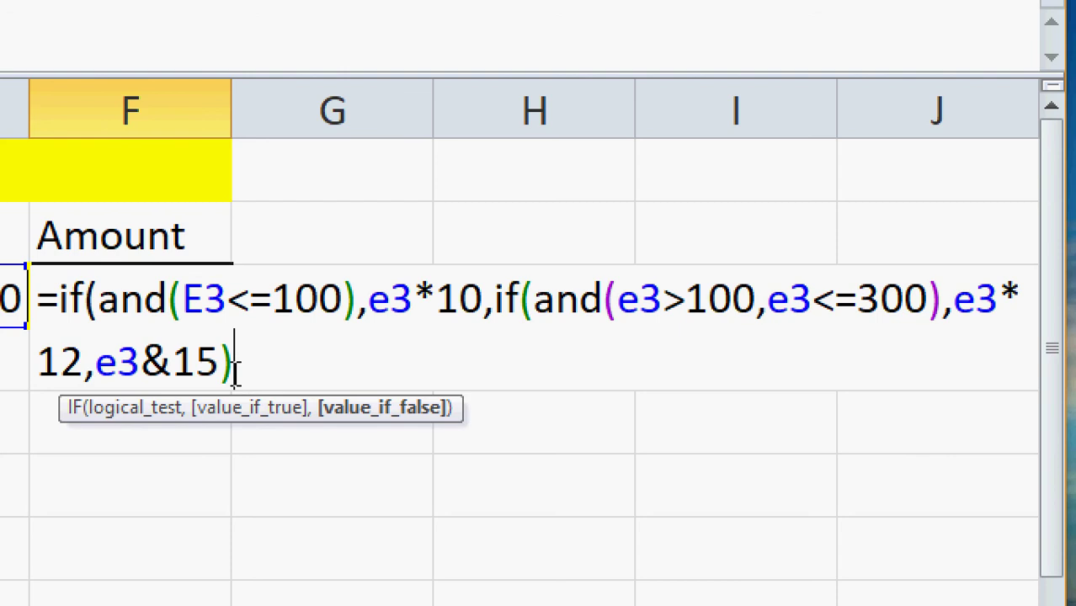
Step: Commit the nested IF/AND Amount formula and verify F3 returns 1800 for E3's 150 units
type(")")
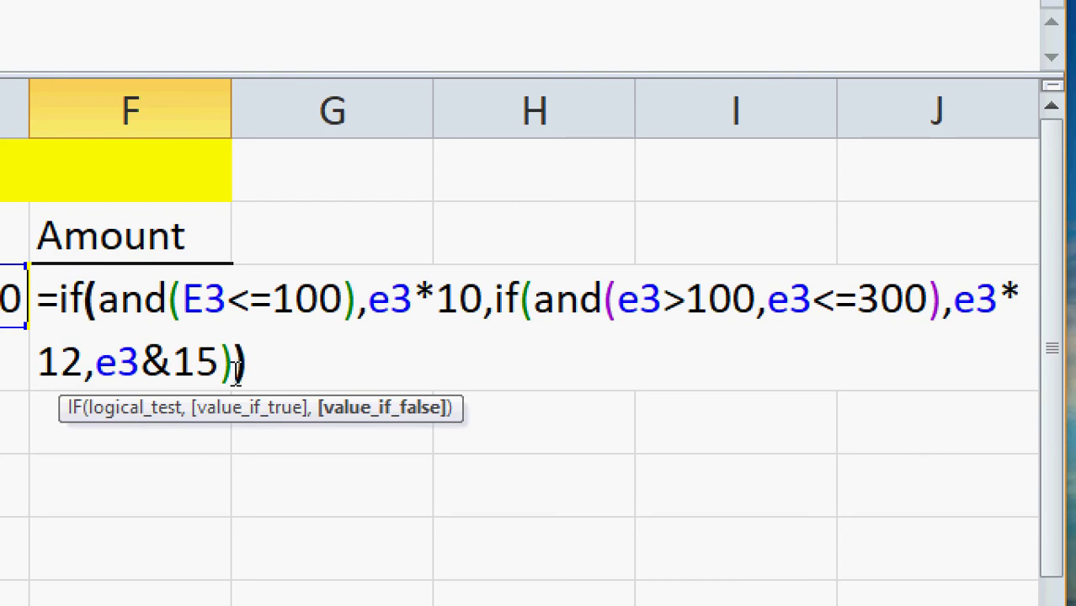
key("Return")
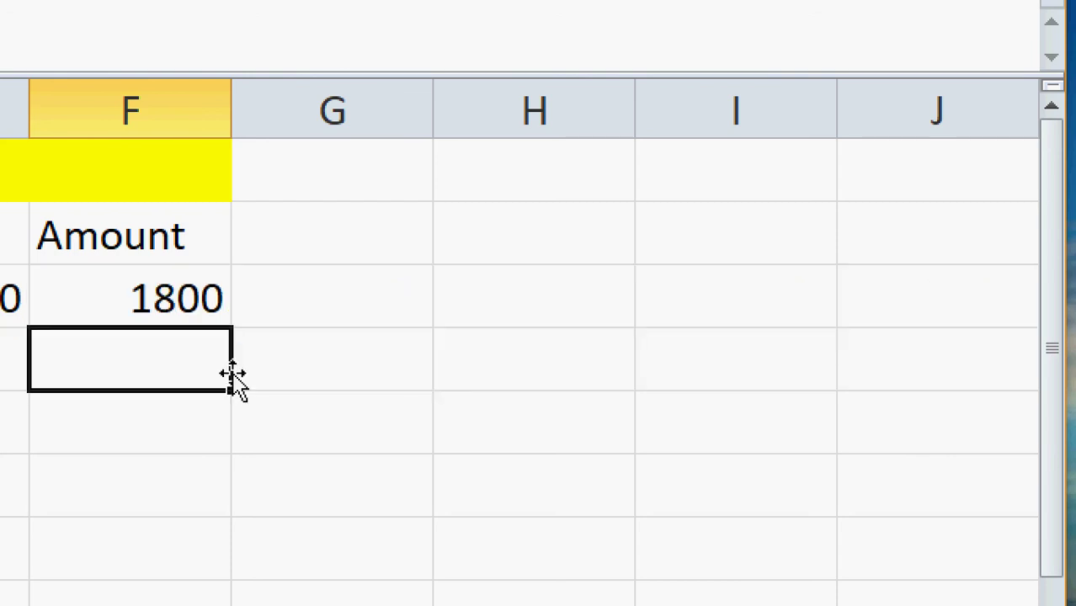
left_click(127, 308)
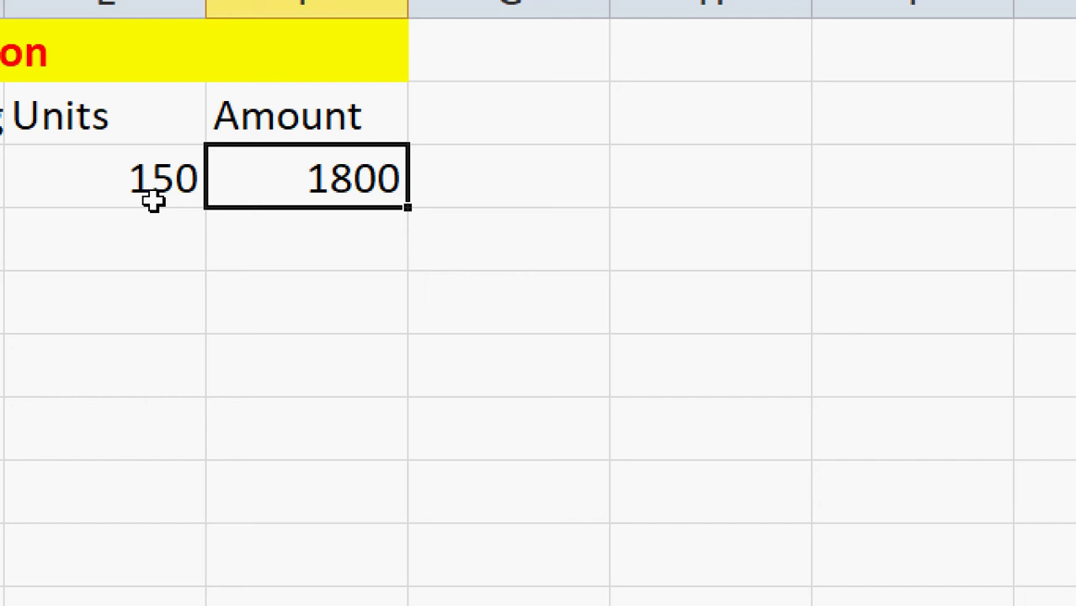
left_click(152, 200)
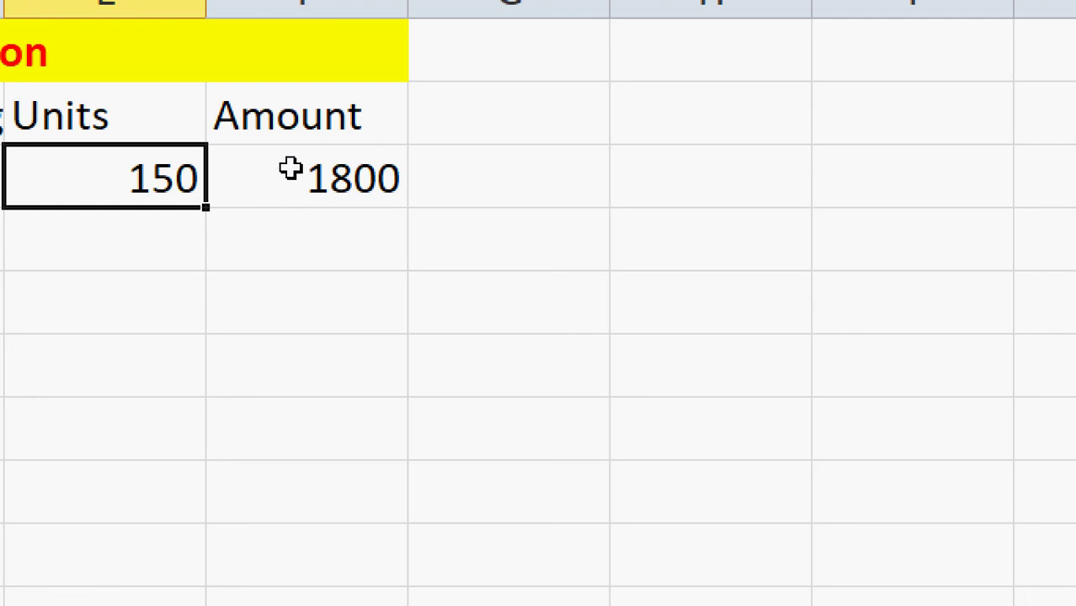
left_click(352, 256)
left_click(354, 169)
Step: Reopen F3's Amount formula and select the stray & in E3&15
double_click(355, 169)
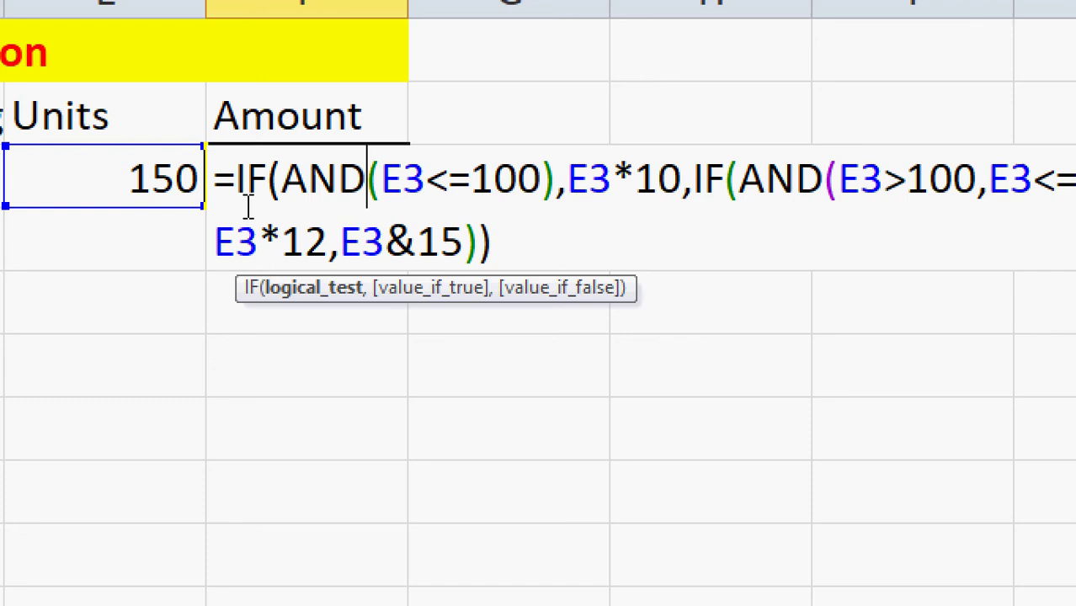
left_click_drag(387, 246, 414, 249)
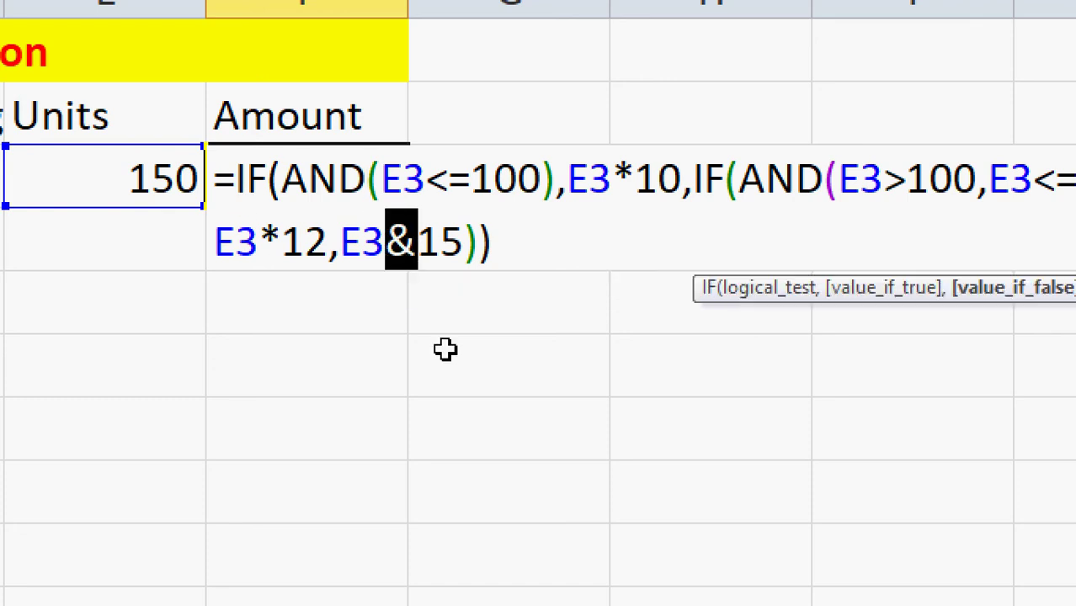
Step: Replace the & with * so the last branch reads E3*15, and commit the formula
type("*")
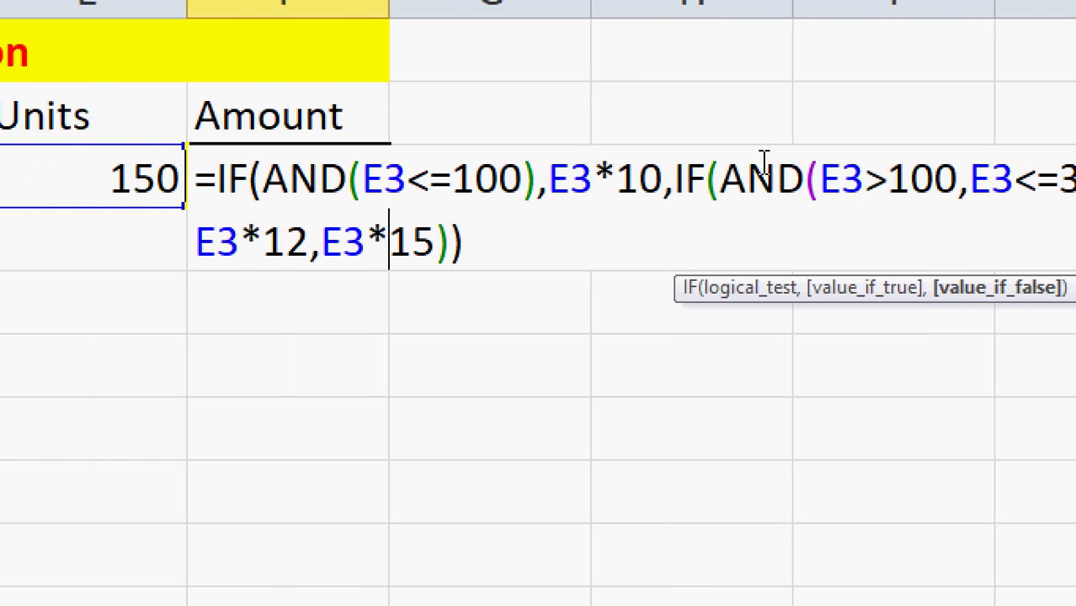
key("Return")
Step: Reselect the Amount in F3, then move to cell A4 for a new customer
left_click(294, 180)
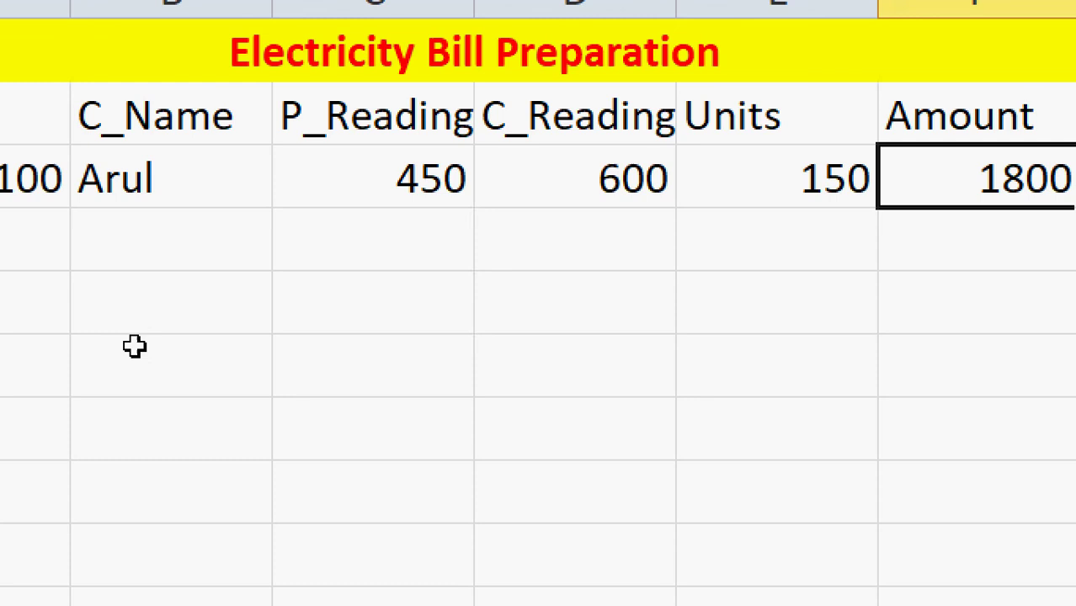
left_click(222, 263)
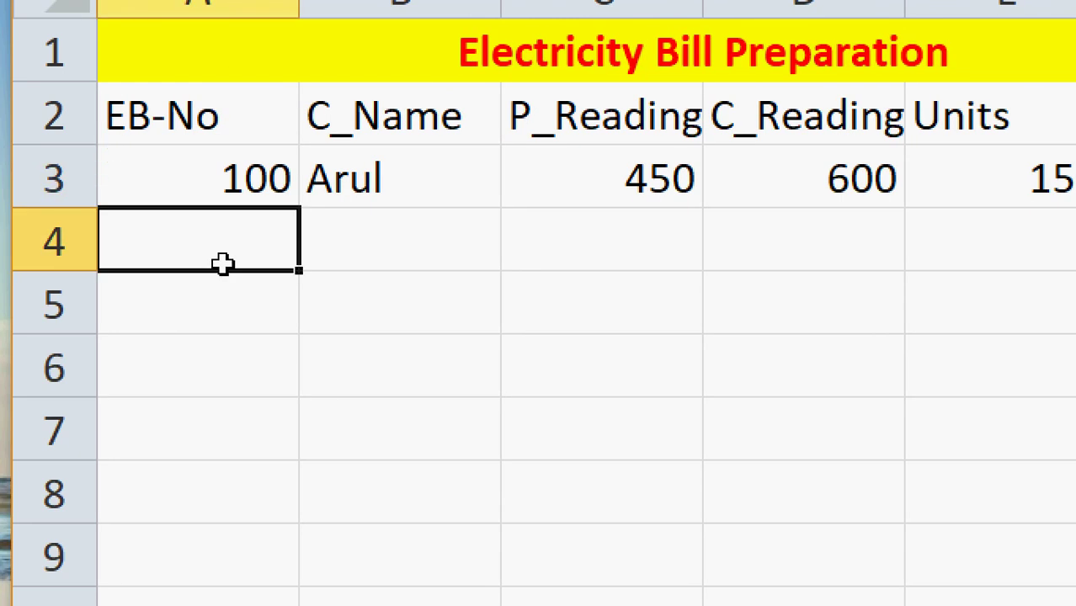
Step: Fill row 4 with EB-No 150, the customer's name, P_Reading 600 and C_Reading 1000
type("150")
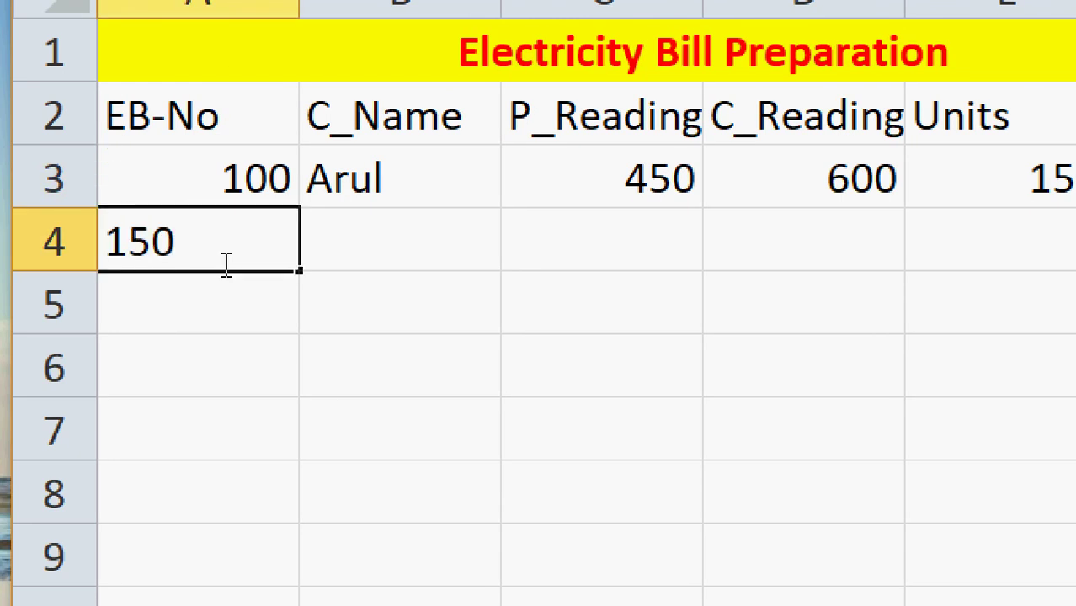
key("Tab")
type("Rahul")
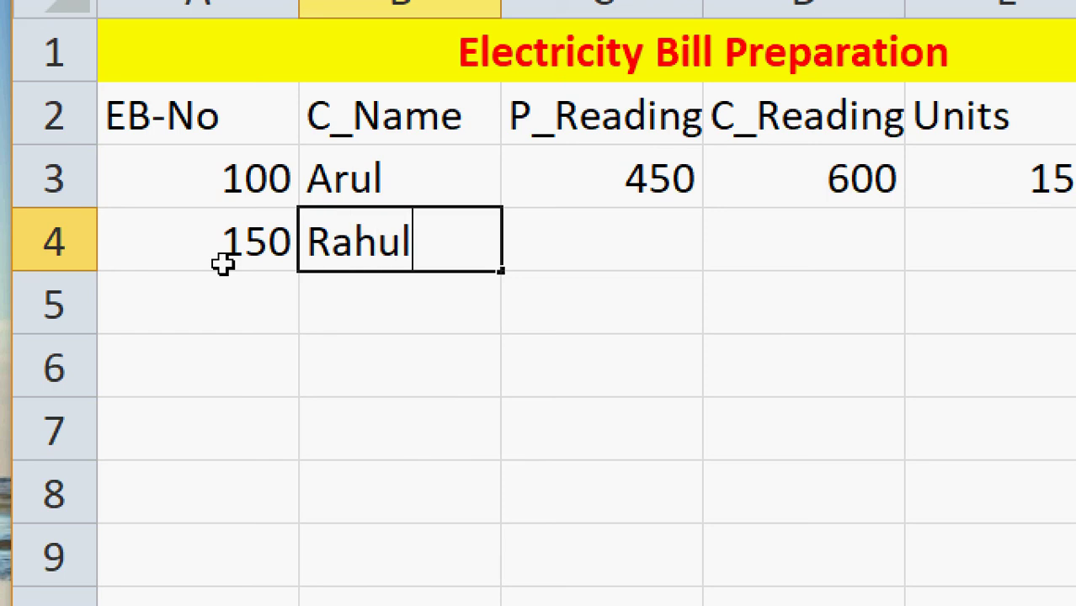
key("Tab")
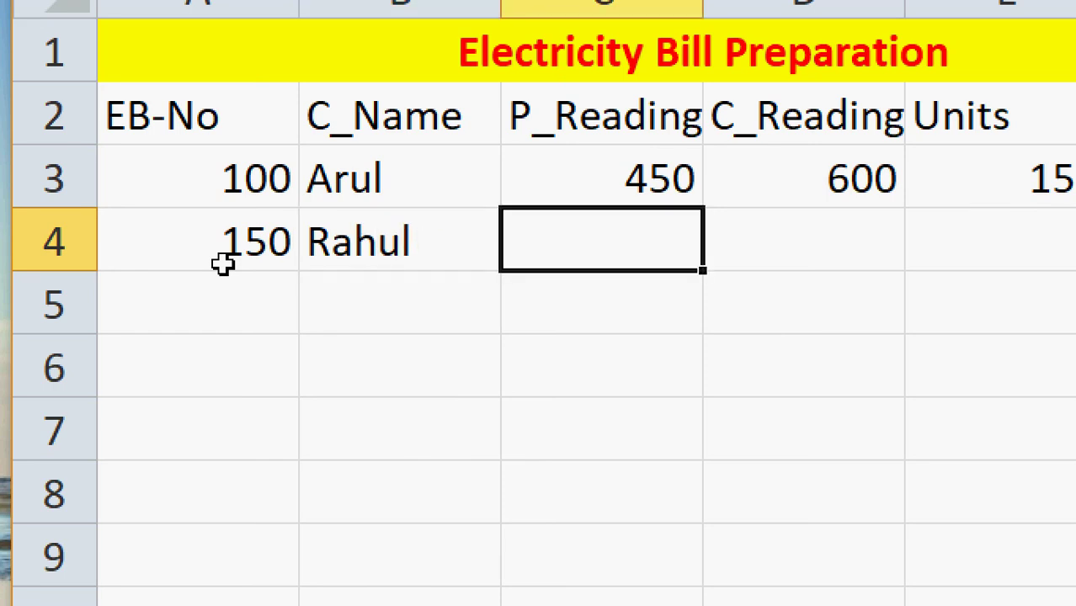
type("600")
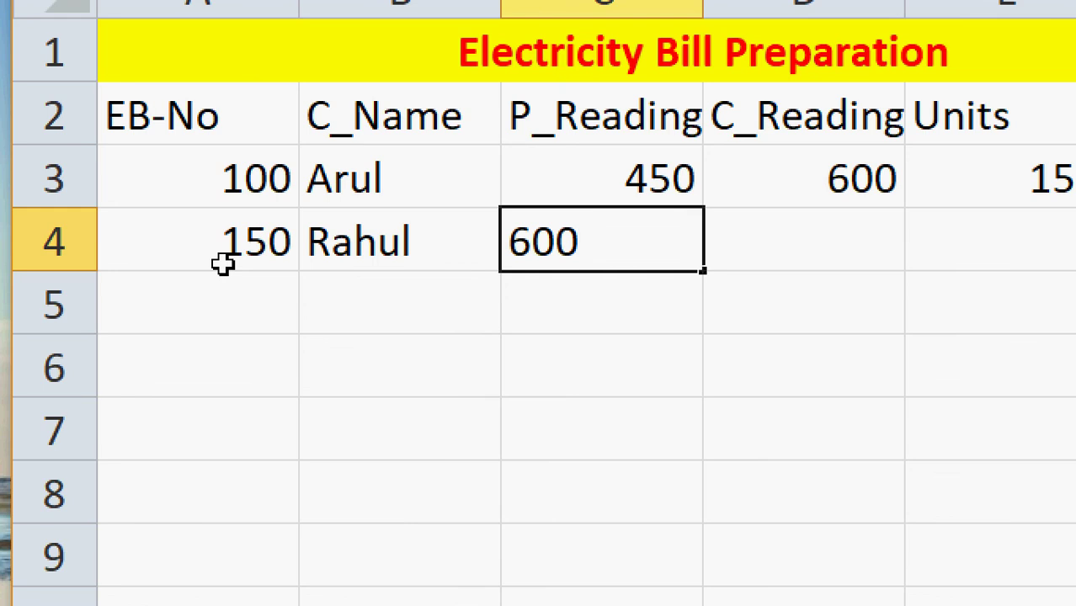
key("Tab")
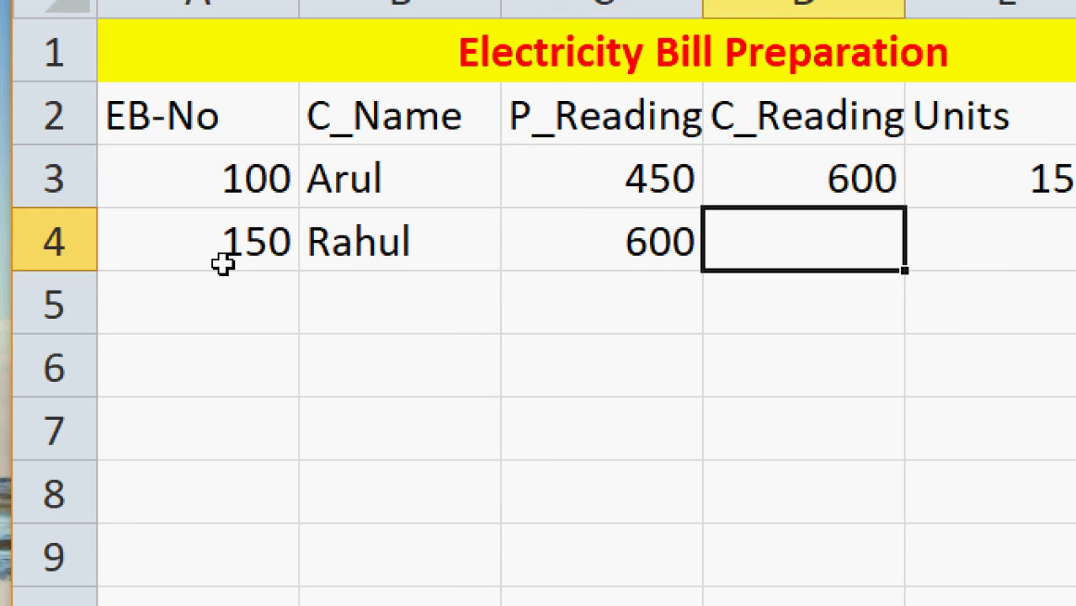
type("1000")
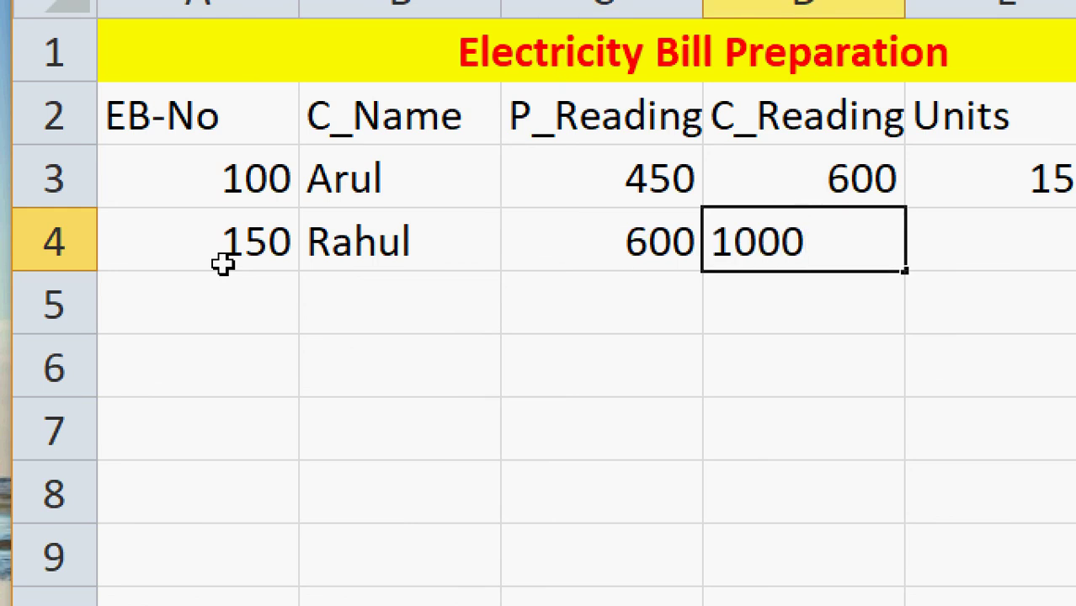
key("Tab")
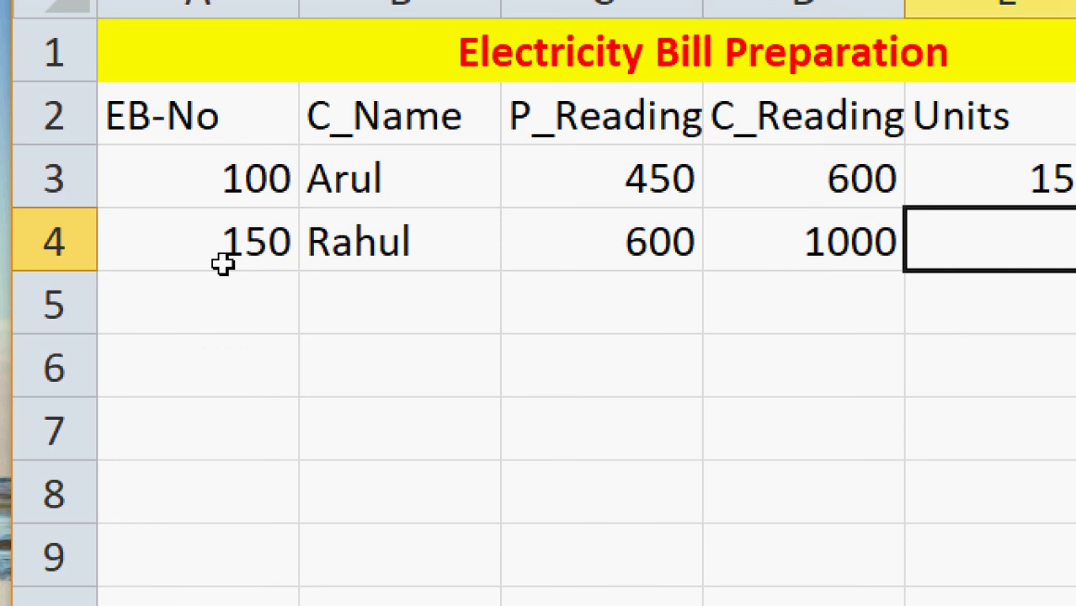
Step: Check the 600 and 1000 readings and select the Units formula in E3
left_click(572, 249)
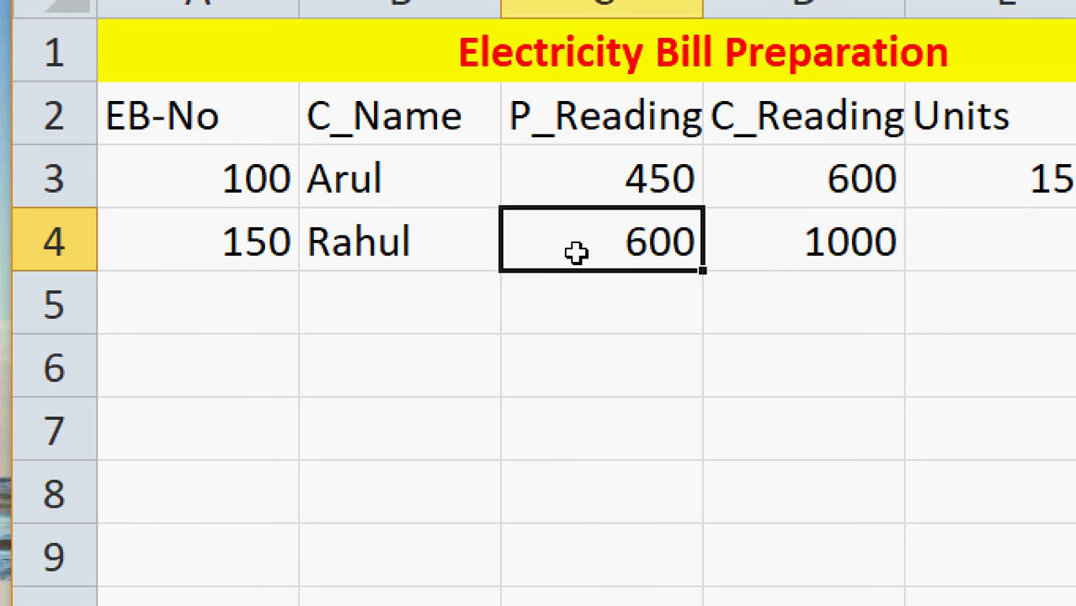
left_click(875, 246)
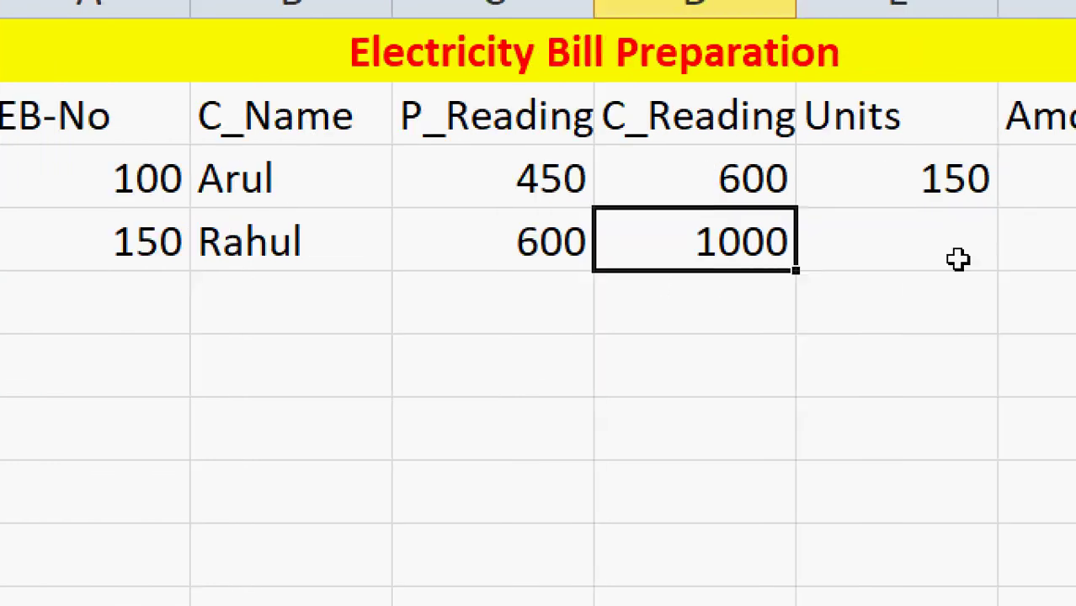
left_click(967, 244)
left_click(958, 177)
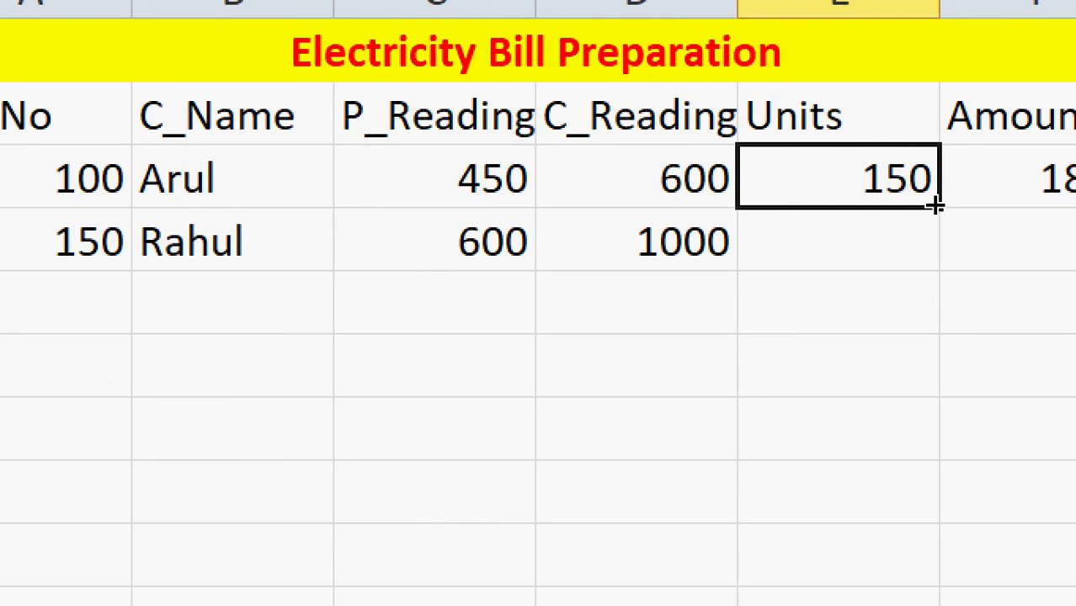
Step: Fill the Units and Amount formulas down to row 4, giving 400 units and 6000
left_click_drag(934, 219, 926, 271)
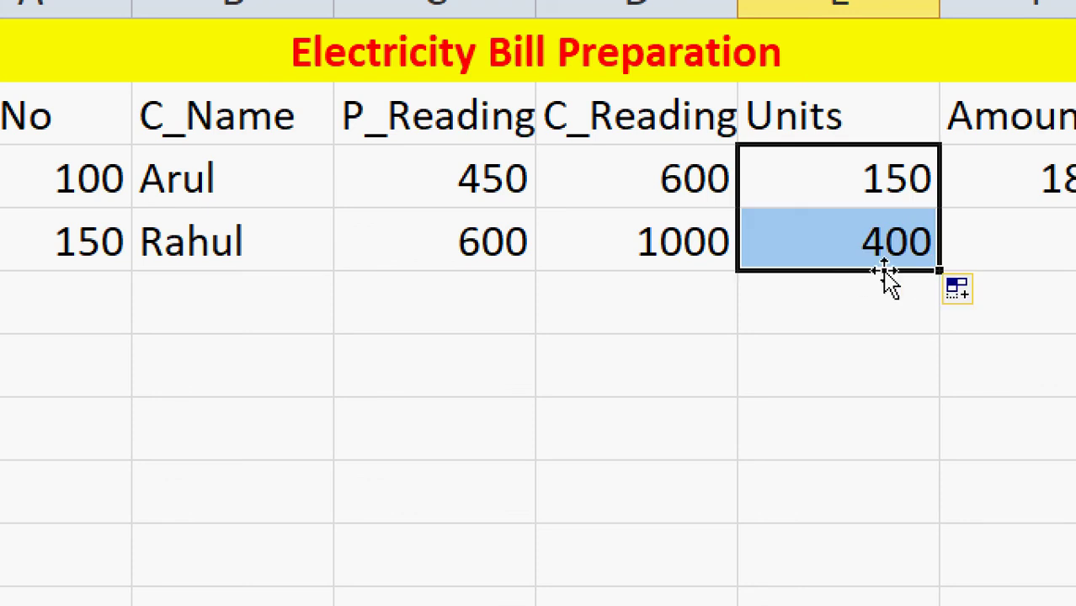
left_click(1000, 253)
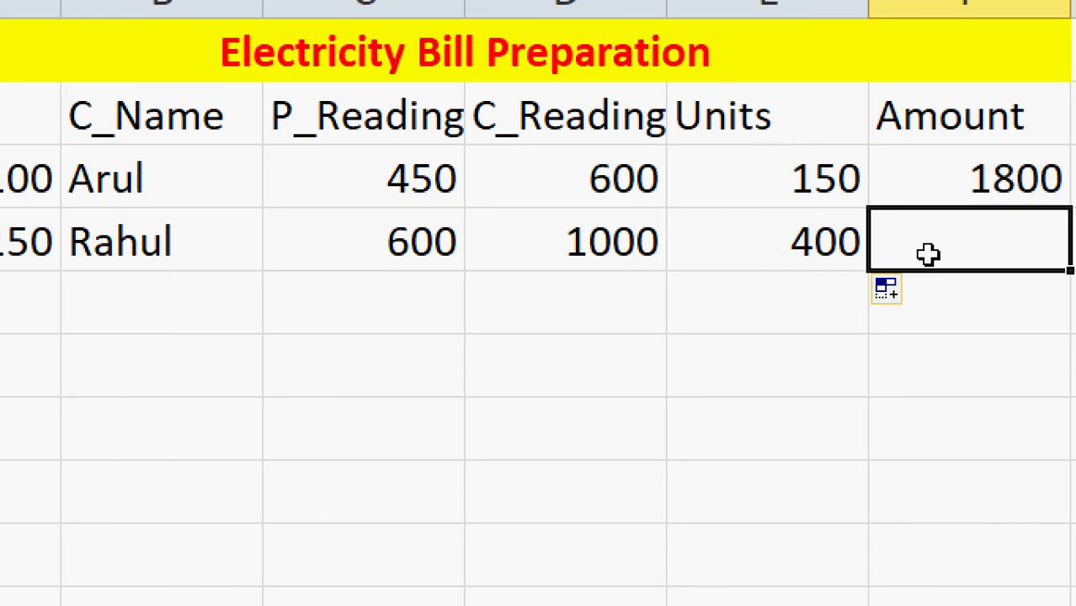
left_click(1014, 183)
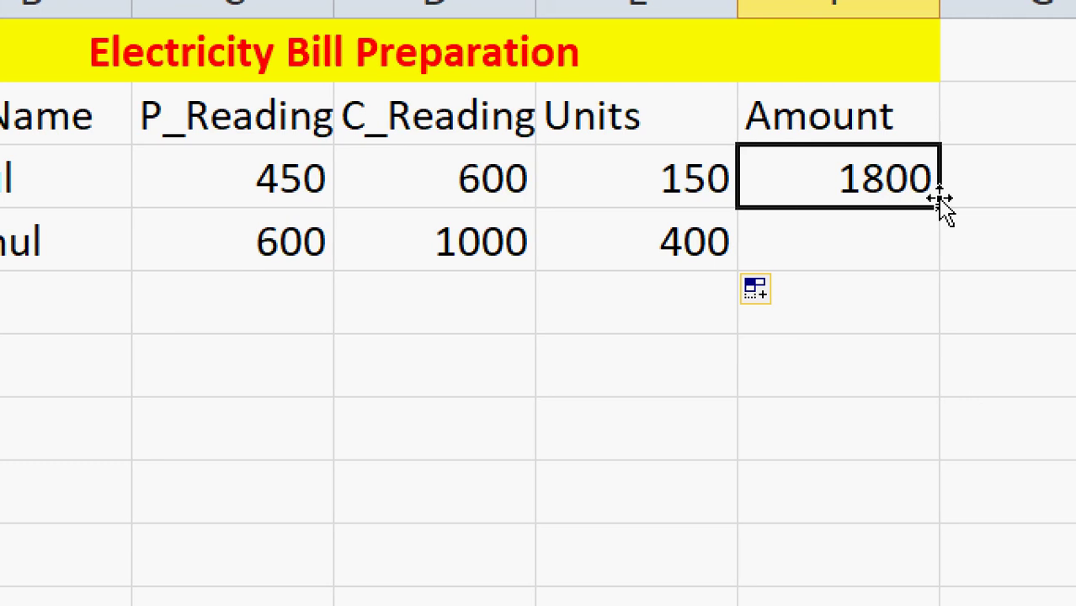
left_click_drag(941, 202, 936, 271)
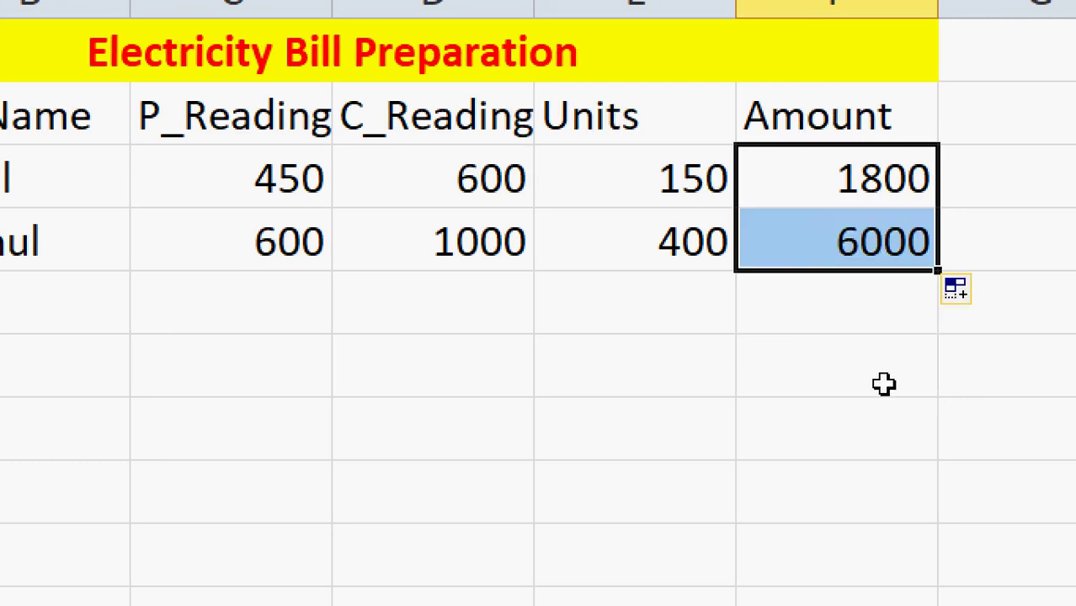
left_click(883, 384)
left_click(883, 243)
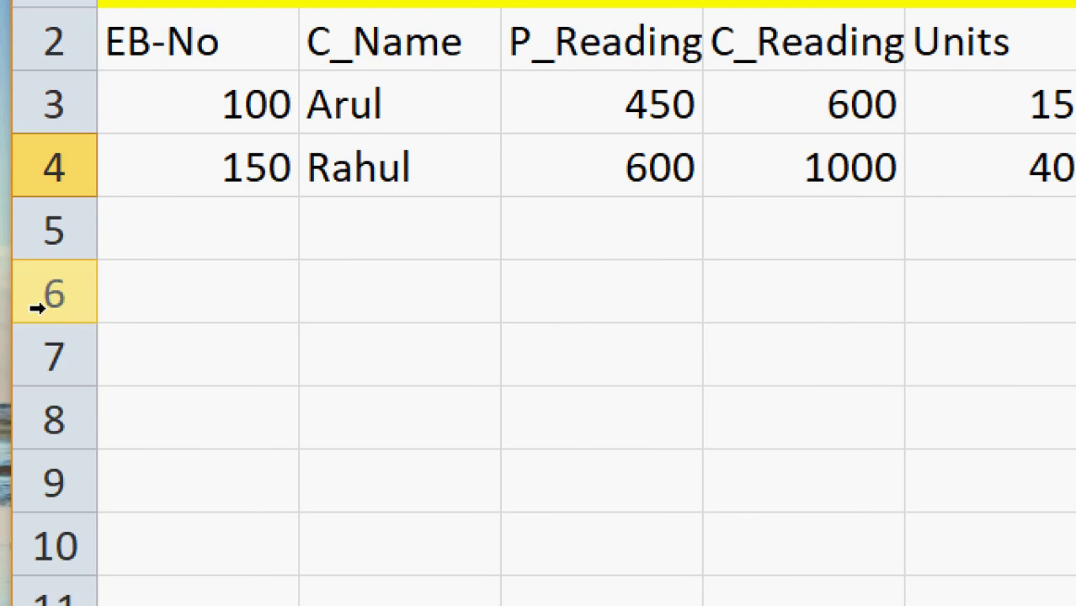
Step: Enter row 5: EB-No 200, the customer's name, P_Reading 450 and C_Reading 750
left_click(264, 236)
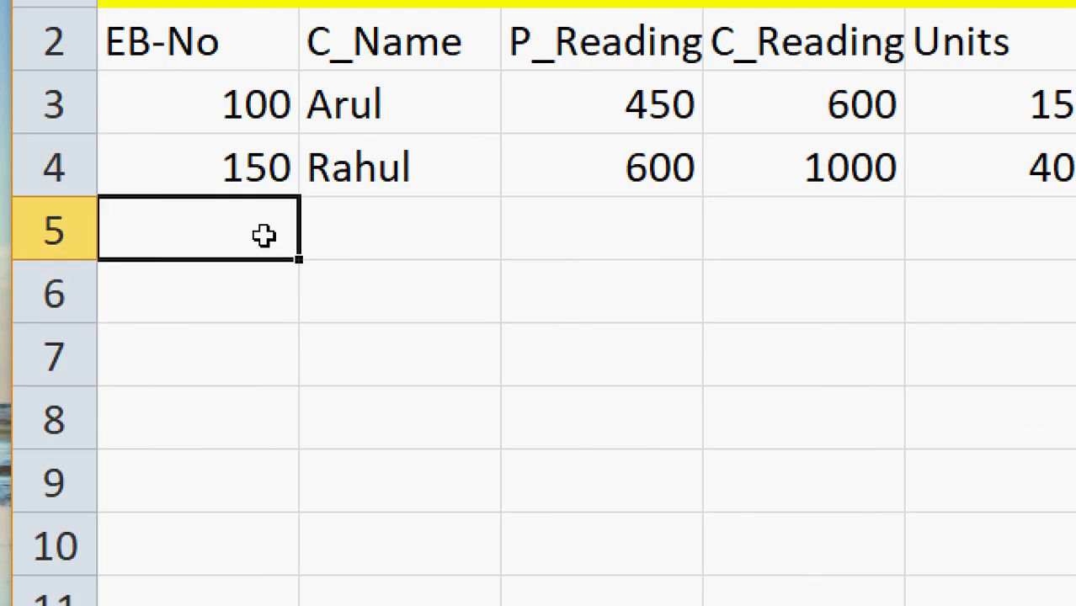
type("200")
key("Tab")
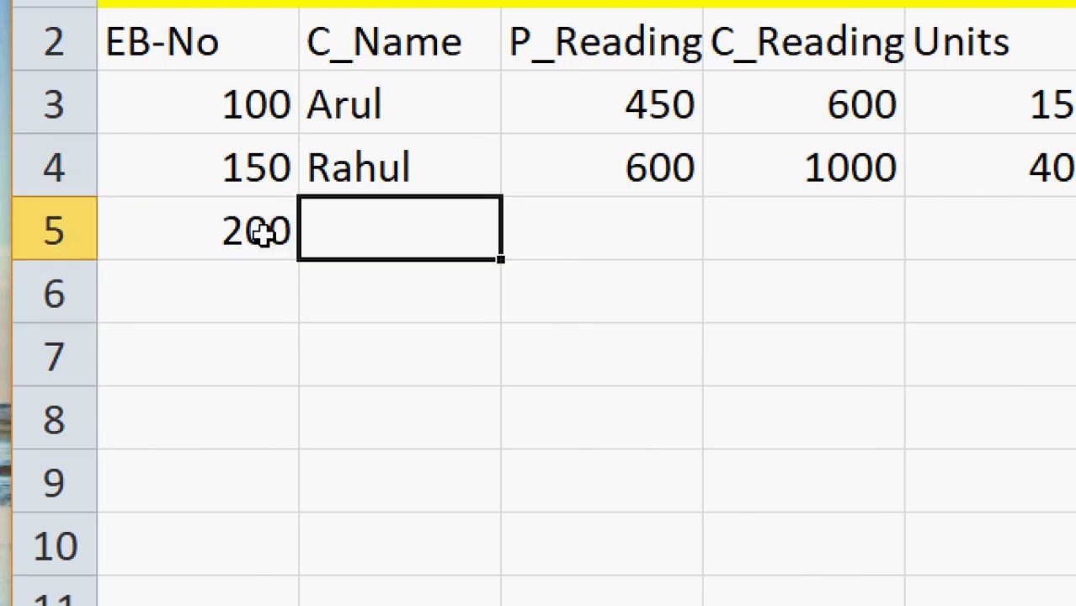
type("abdul")
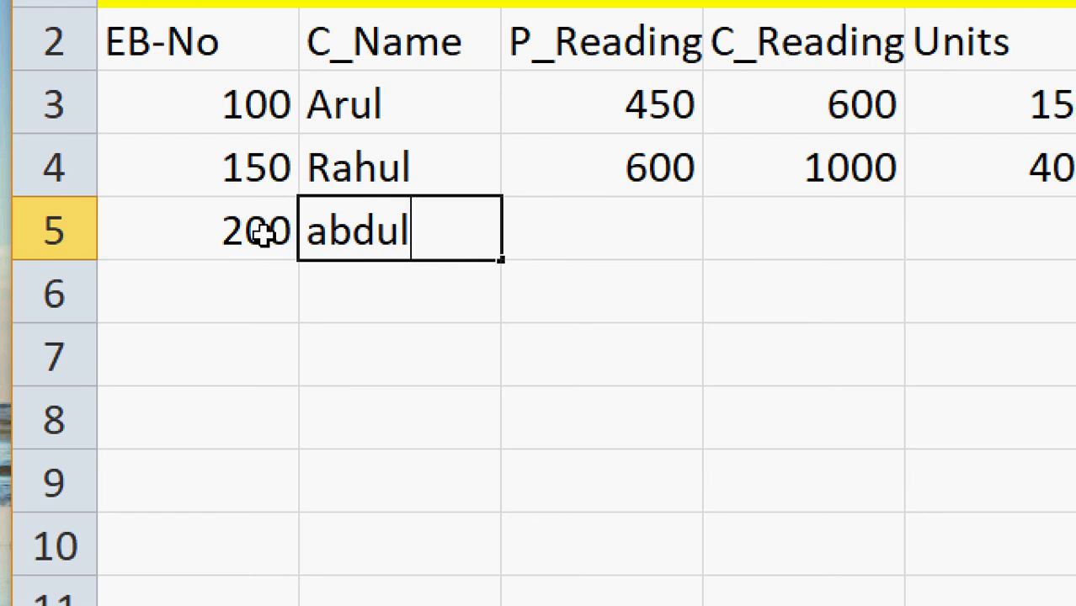
key("Tab")
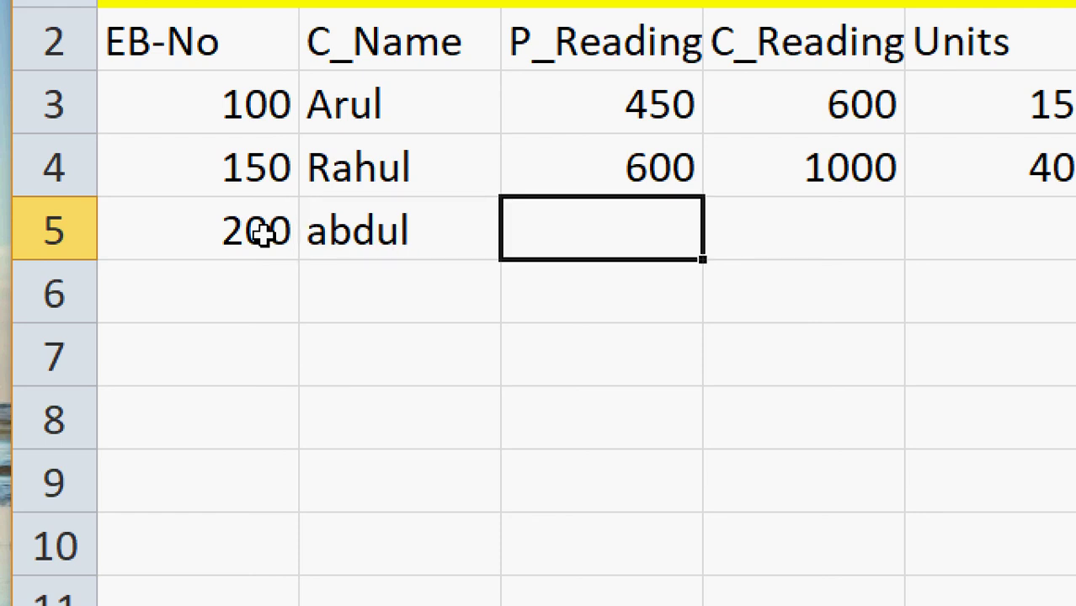
type("450")
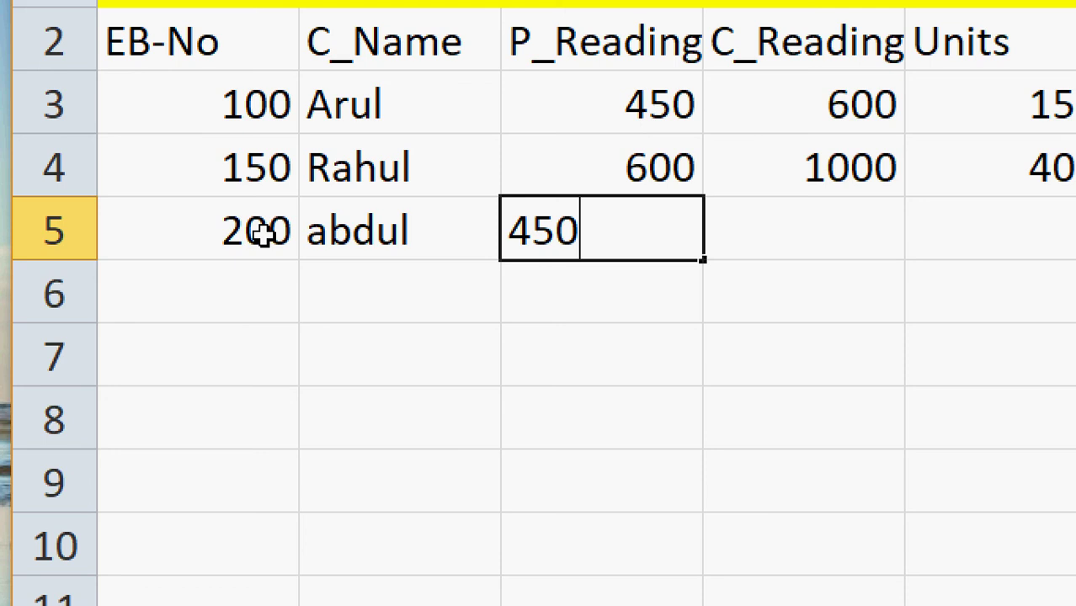
key("Tab")
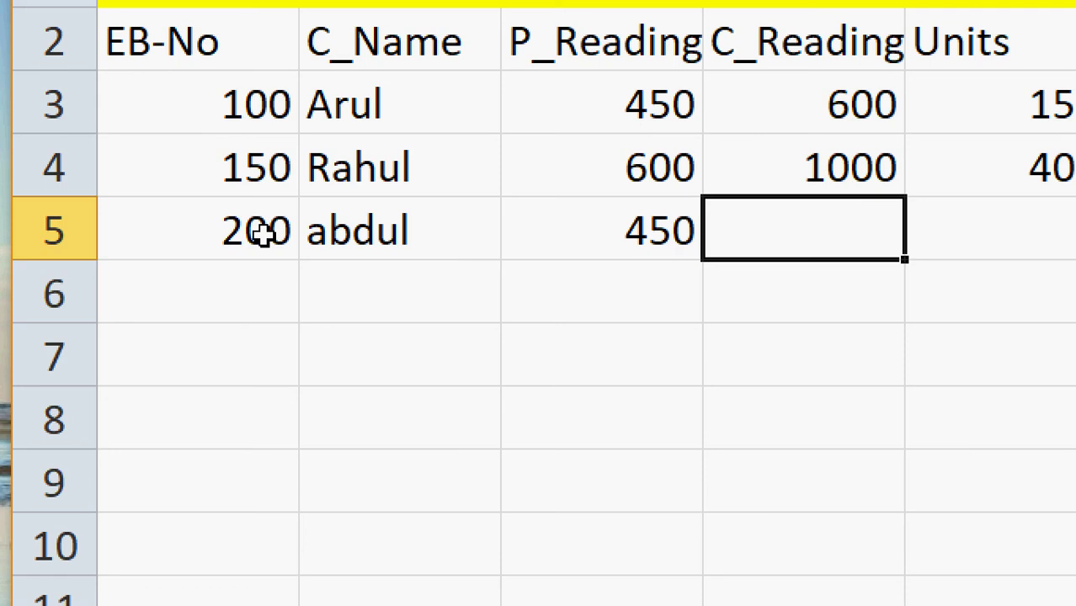
type("750")
key("Tab")
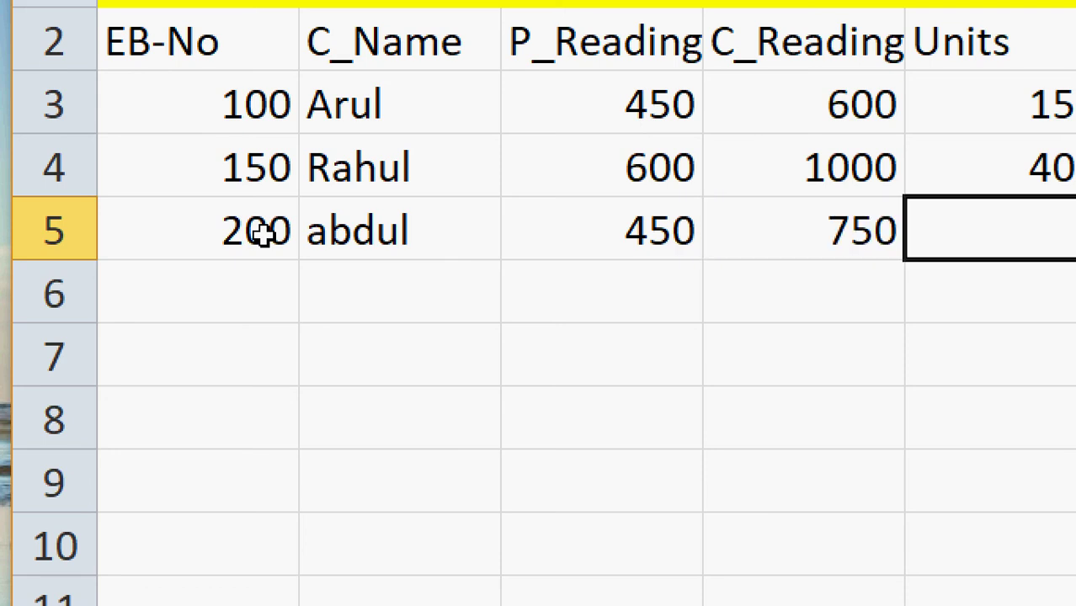
Step: Enter row 6: EB-No 1000, the customer's name, P_Reading 500 and C_Reading 1000
left_click(253, 292)
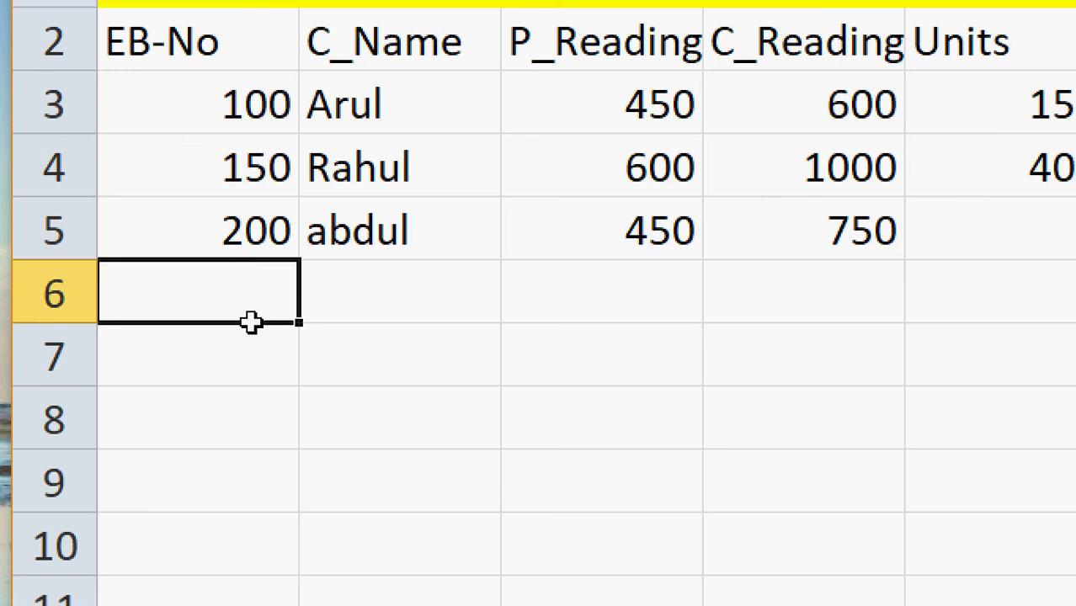
type("1000")
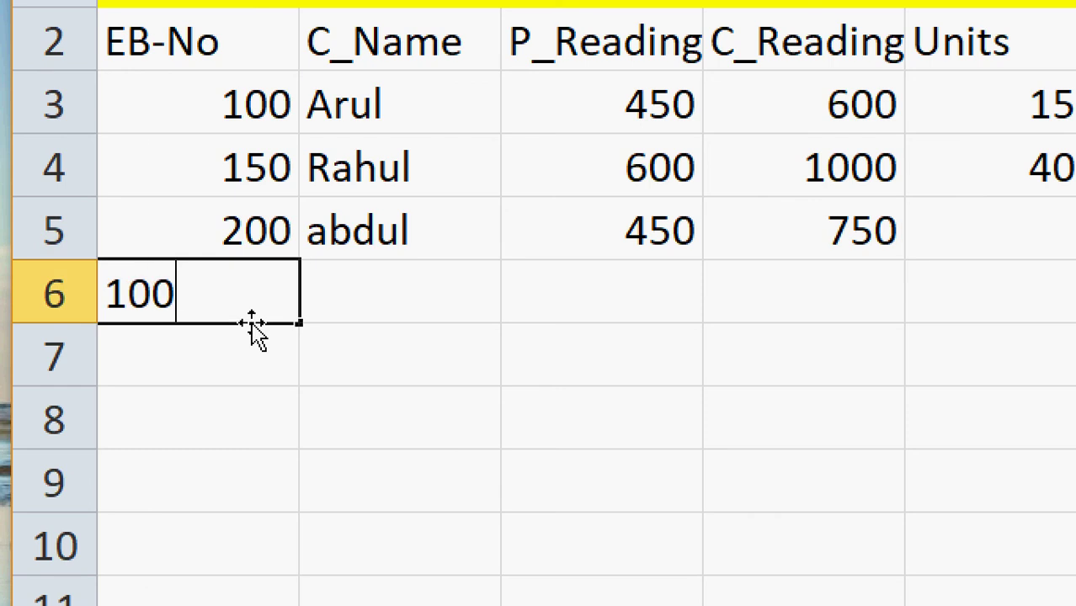
key("Tab")
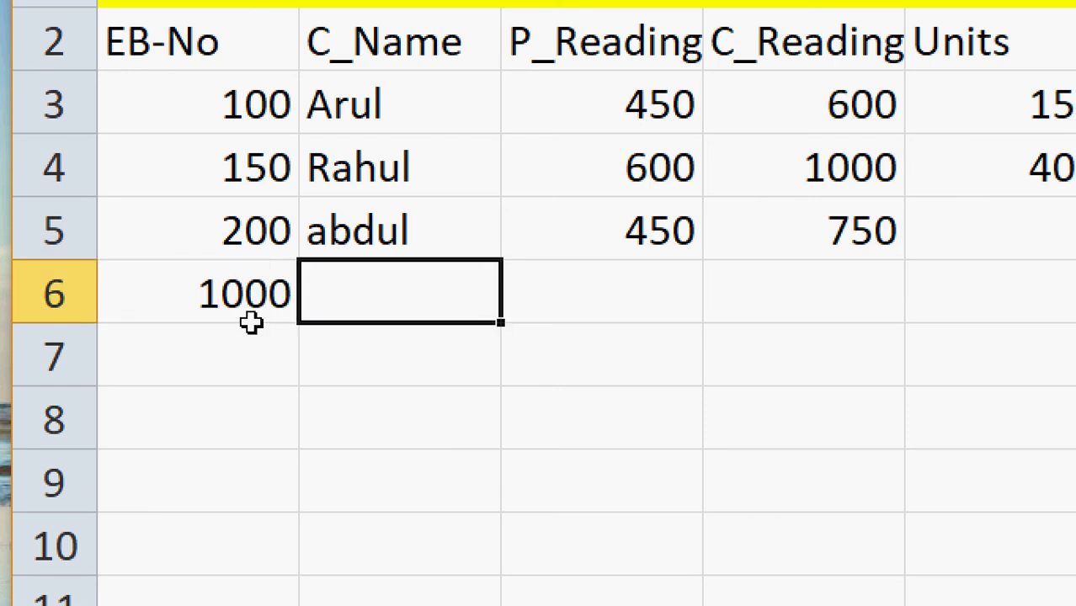
type("Lata")
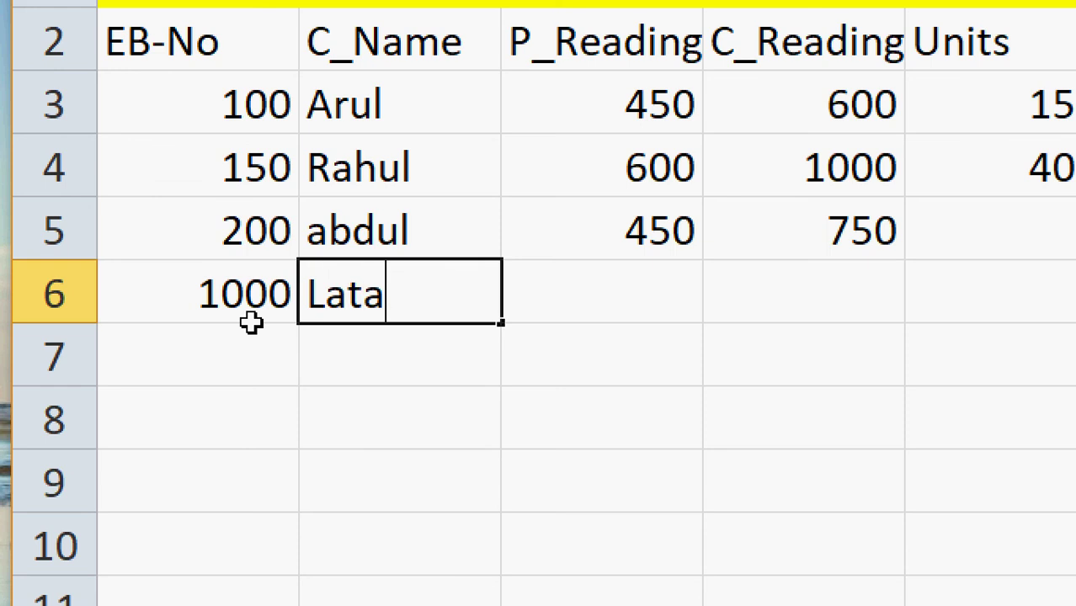
key("BackSpace")
type("ha")
key("Tab")
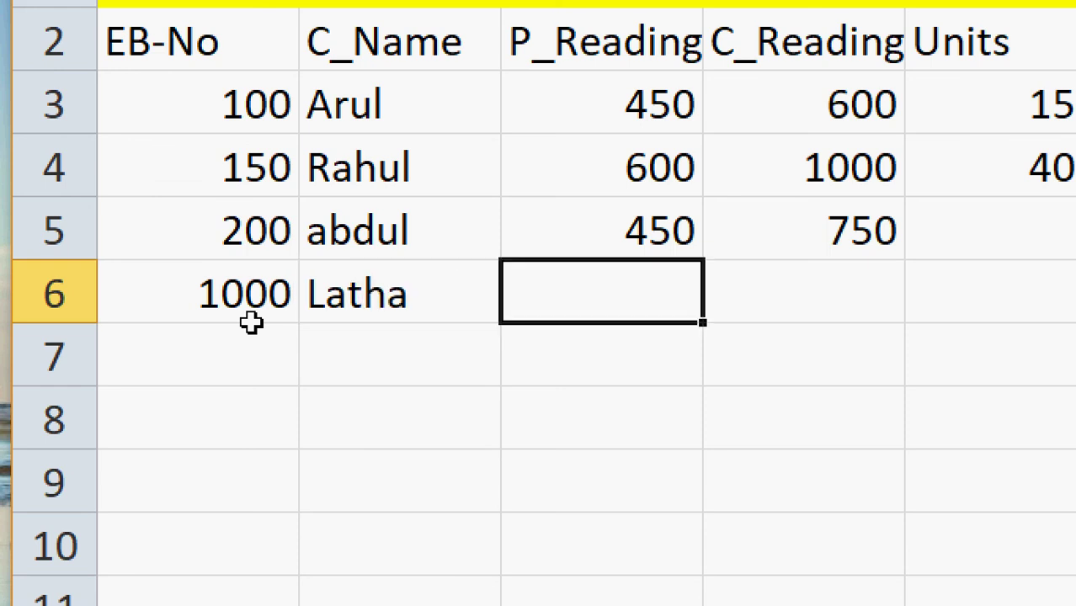
type("500")
key("Tab")
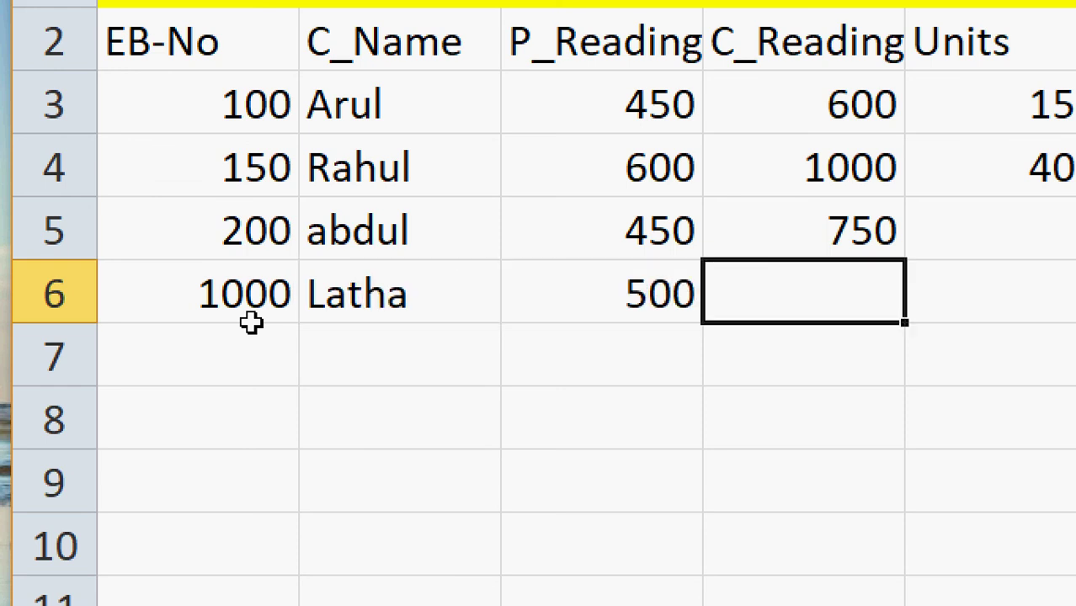
type("100")
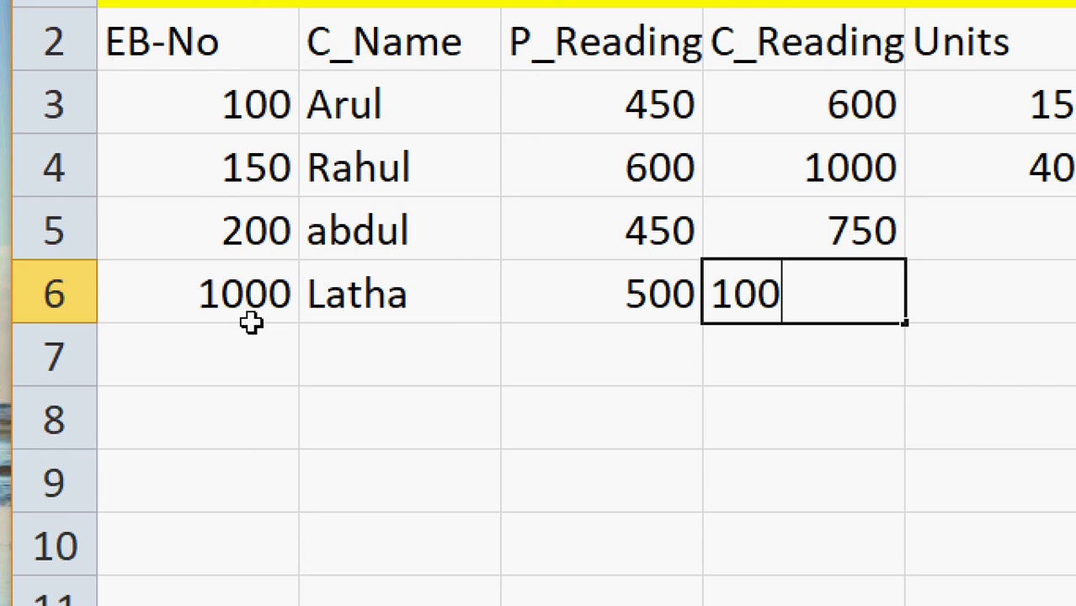
type("0")
key("Tab")
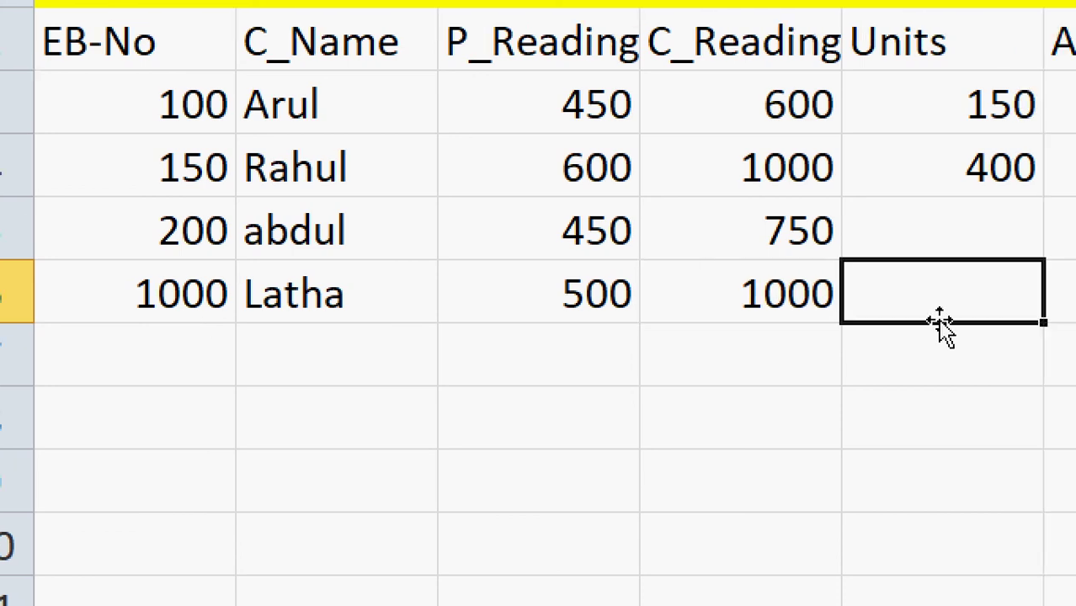
Step: Fill the Units and Amount formulas from row 4 down to row 6, giving 300/3600 and 500/7500
left_click(1031, 169)
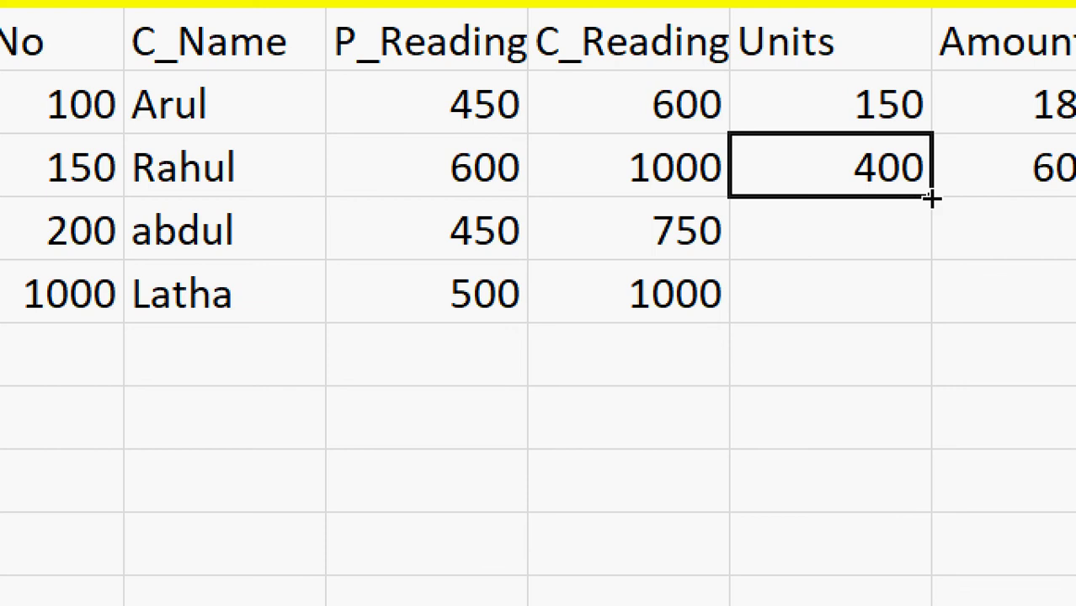
left_click_drag(927, 197, 922, 321)
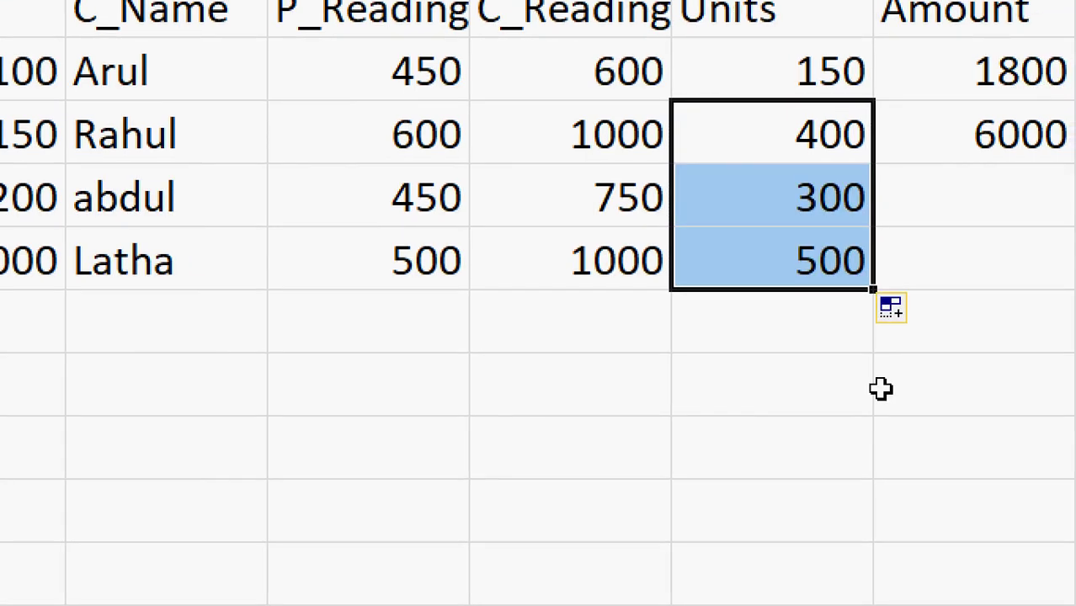
left_click(1057, 133)
left_click_drag(940, 162, 927, 286)
left_click(828, 396)
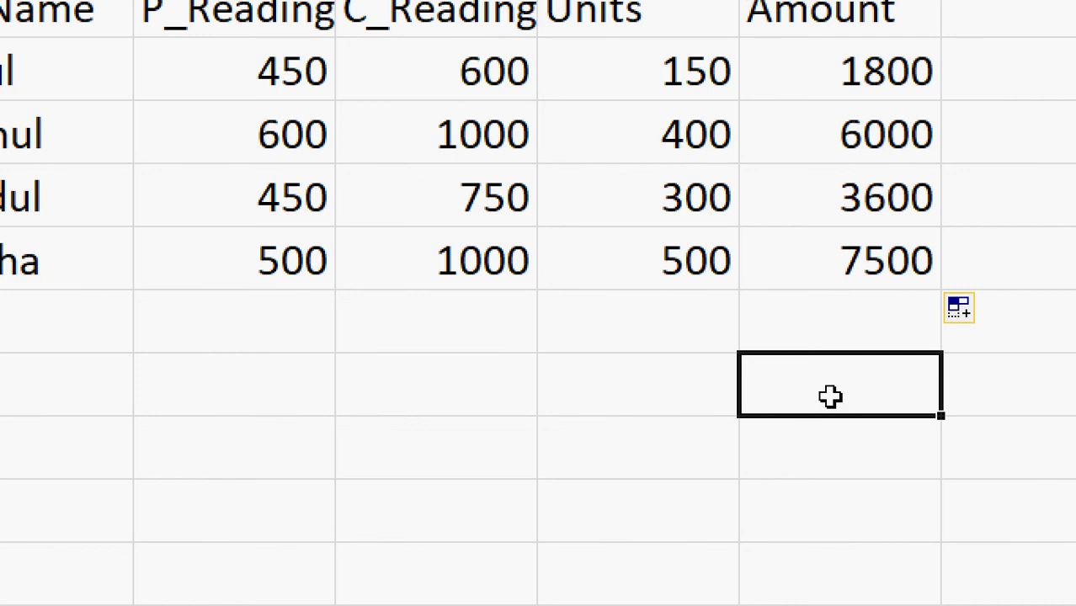
left_click(855, 143)
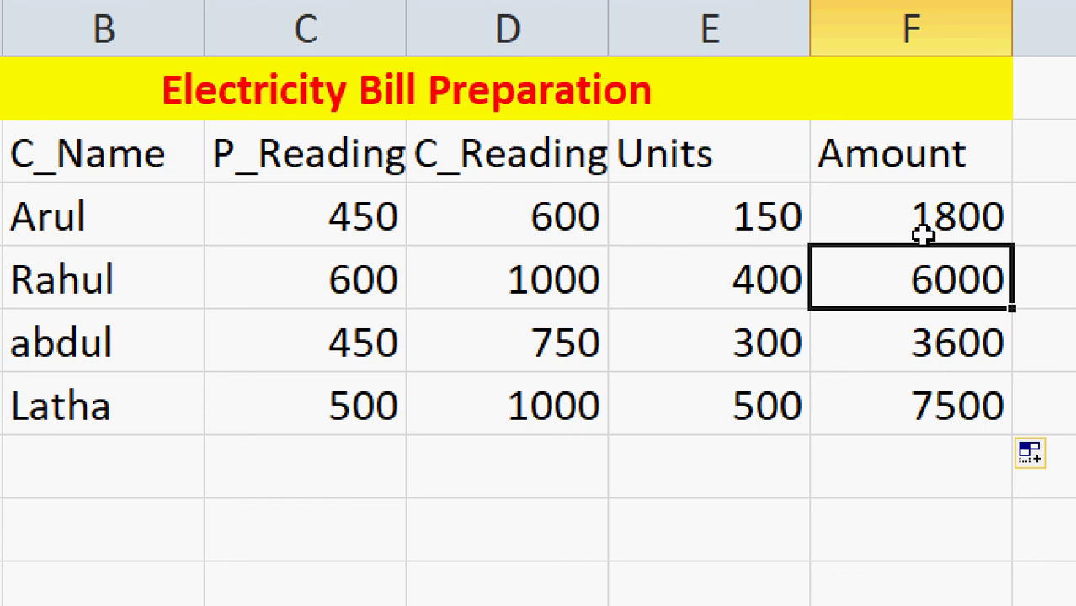
left_click(961, 216)
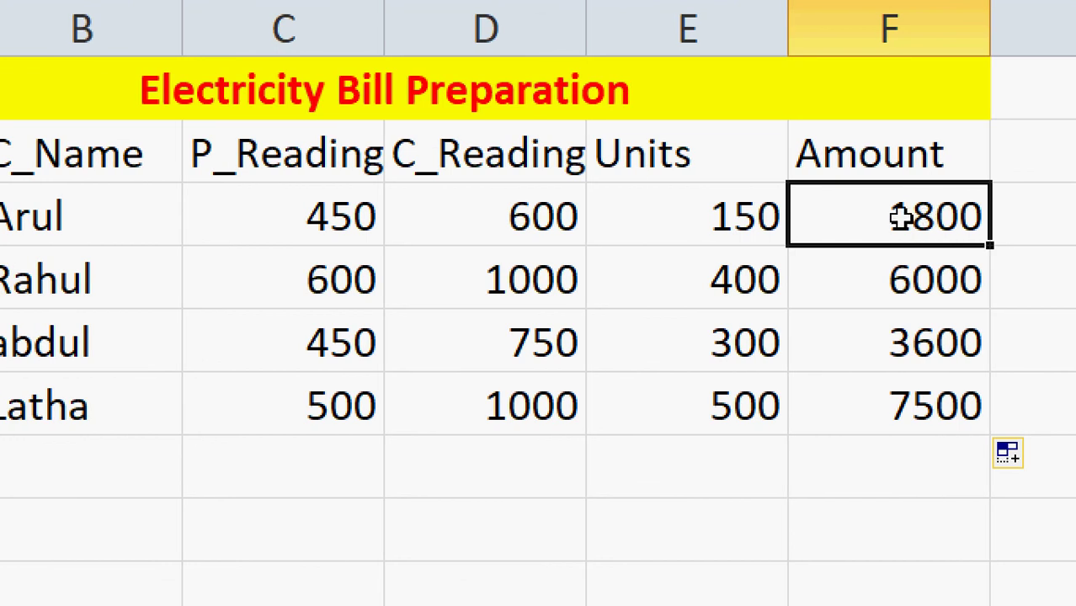
double_click(898, 216)
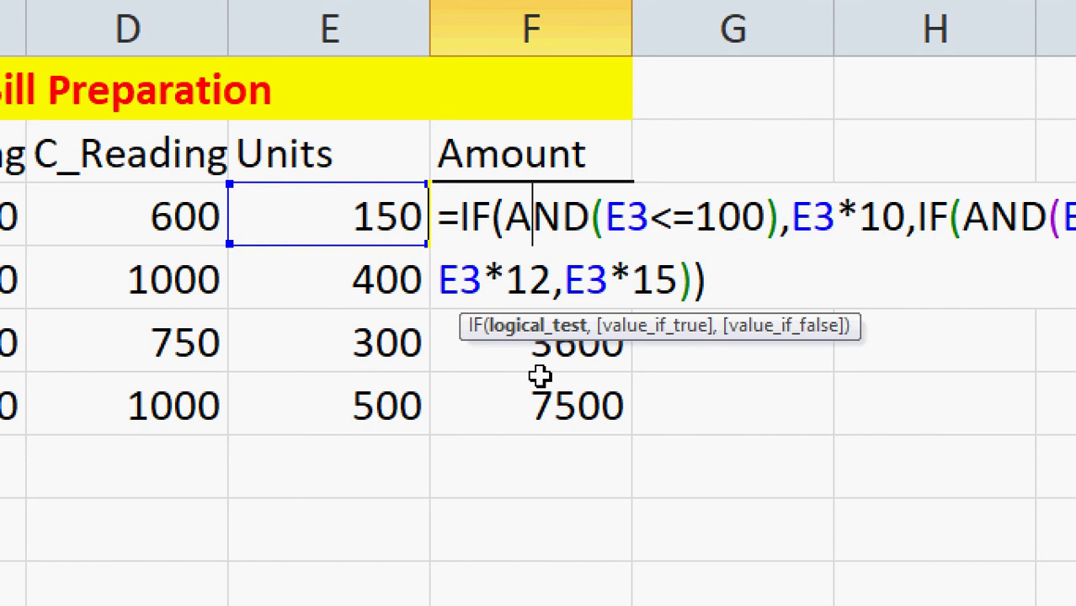
left_click(526, 400)
left_click(514, 348)
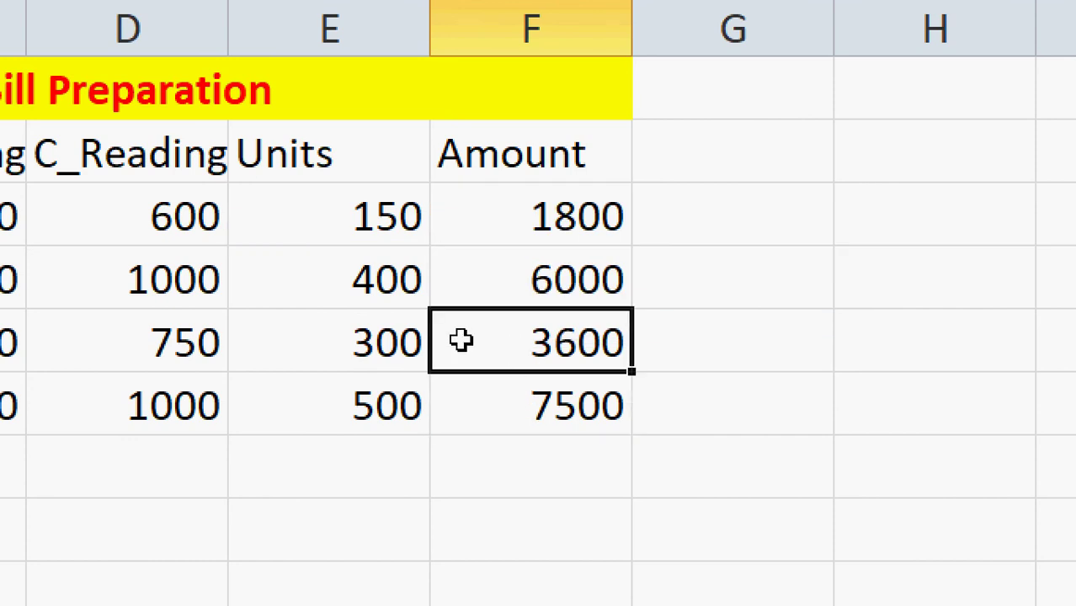